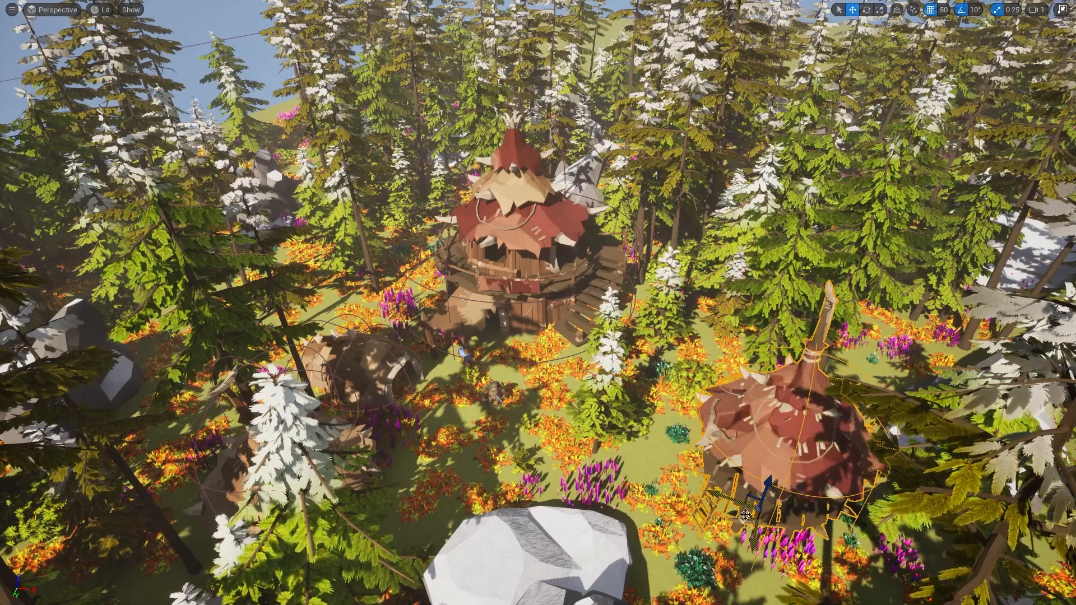
# Step: Move the selected red-roofed spiked hut across the ground to another spot in the forest near the large tower house
pyautogui.press('w')
pyautogui.moveTo(538, 303); pyautogui.dragTo(608, 325, button='right')
pyautogui.moveTo(624, 429); pyautogui.dragTo(586, 440, button='right')
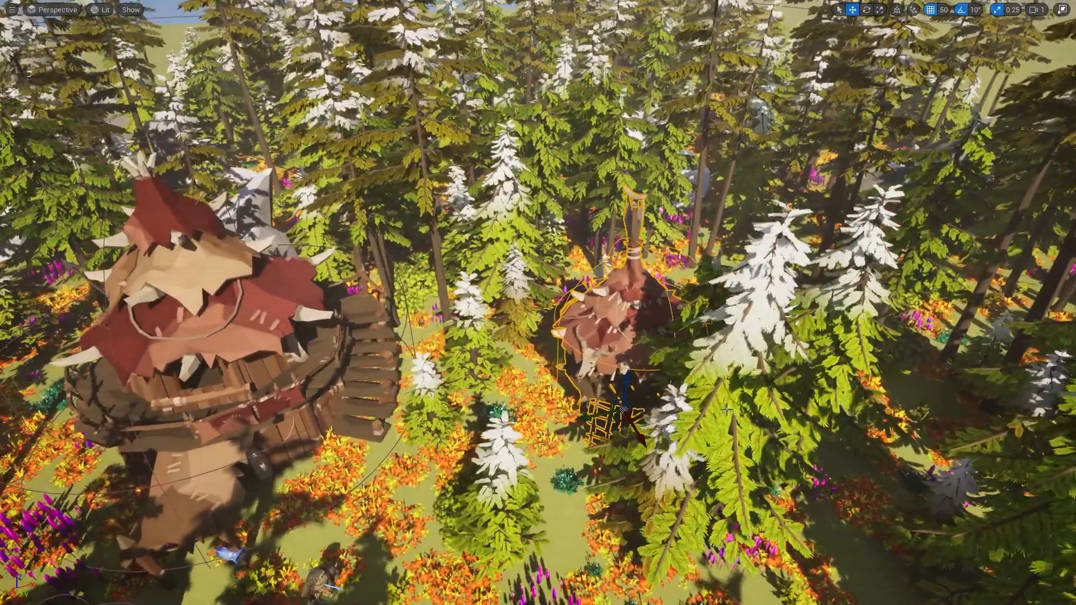
pyautogui.moveTo(620, 424); pyautogui.dragTo(554, 535)
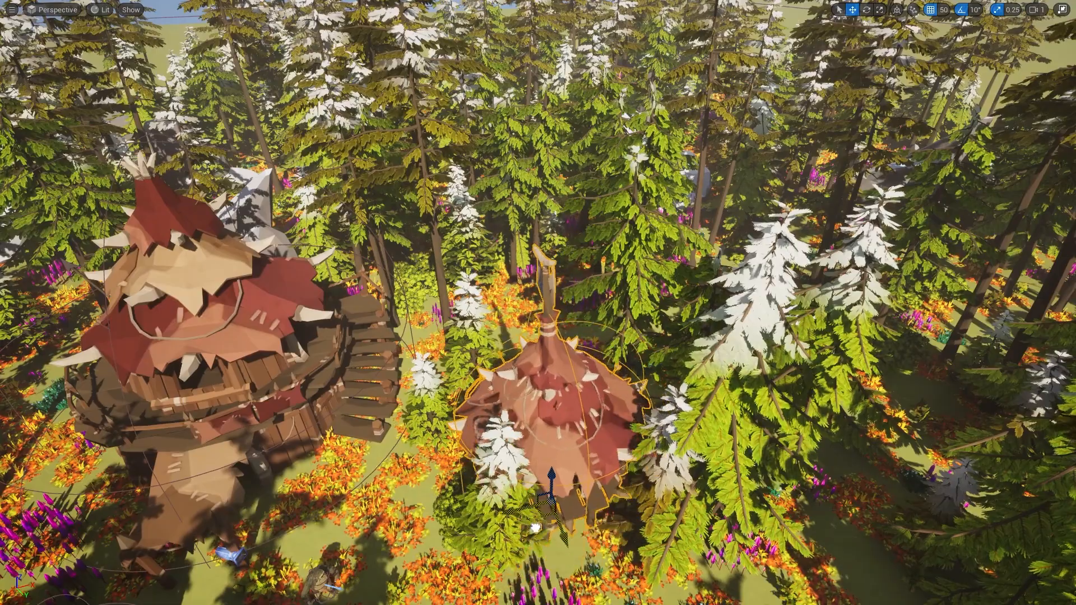
pyautogui.moveTo(777, 481); pyautogui.dragTo(707, 431, button='right')
pyautogui.press('w')
pyautogui.press('s')
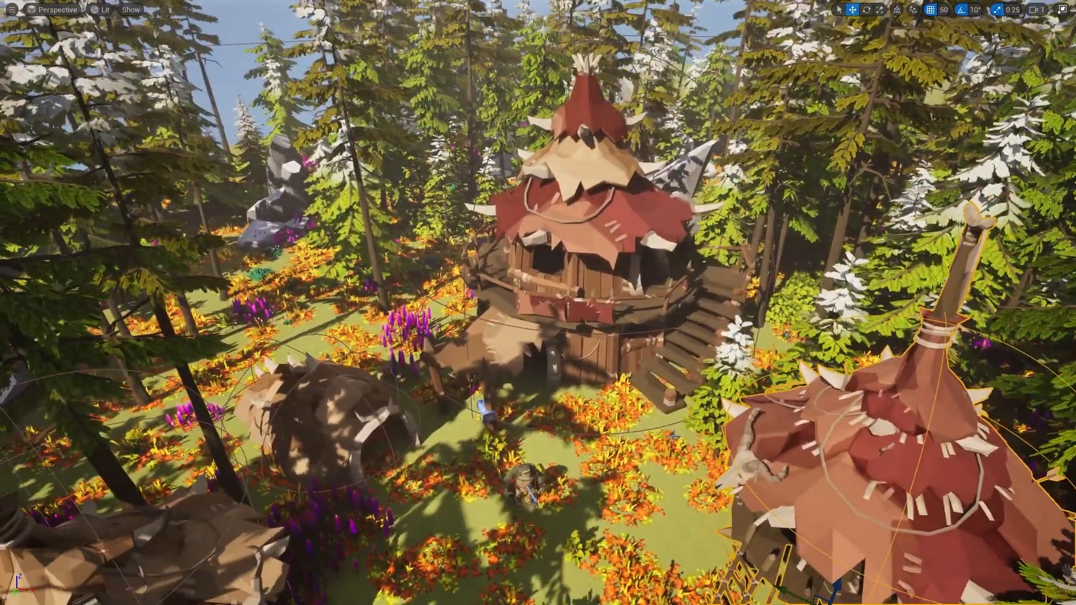
pyautogui.moveTo(706, 376)
pyautogui.mouseDown(button='right')
pyautogui.moveTo(705, 409)
pyautogui.moveTo(702, 394)
pyautogui.mouseUp(button='right')
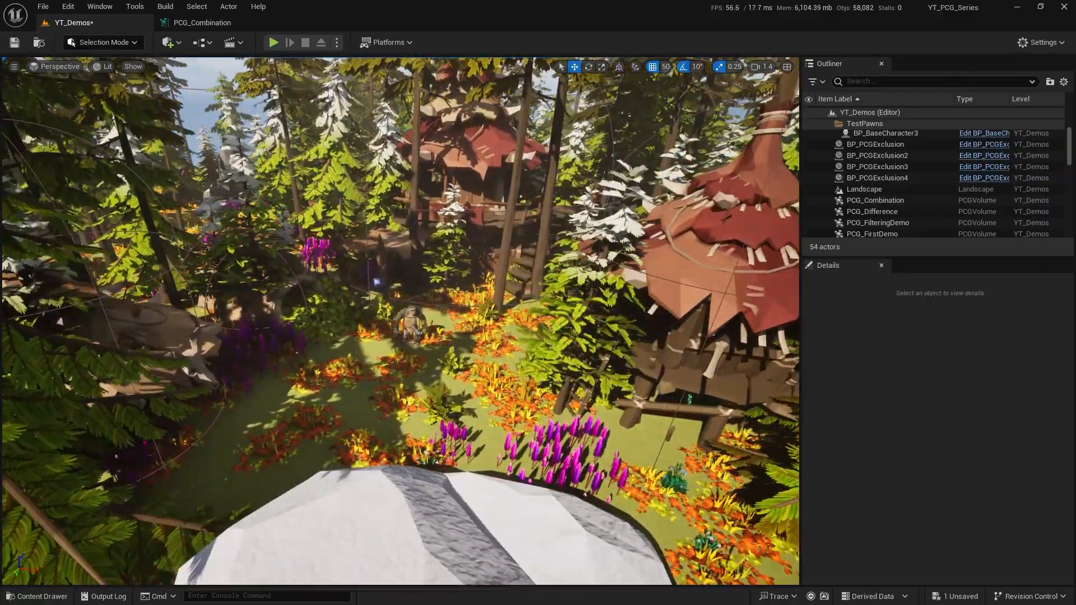
# Step: Select the BP_PCGExclusion4 den near the clearing and shift it slightly along the ground
pyautogui.moveTo(401, 321); pyautogui.dragTo(297, 300, button='right')
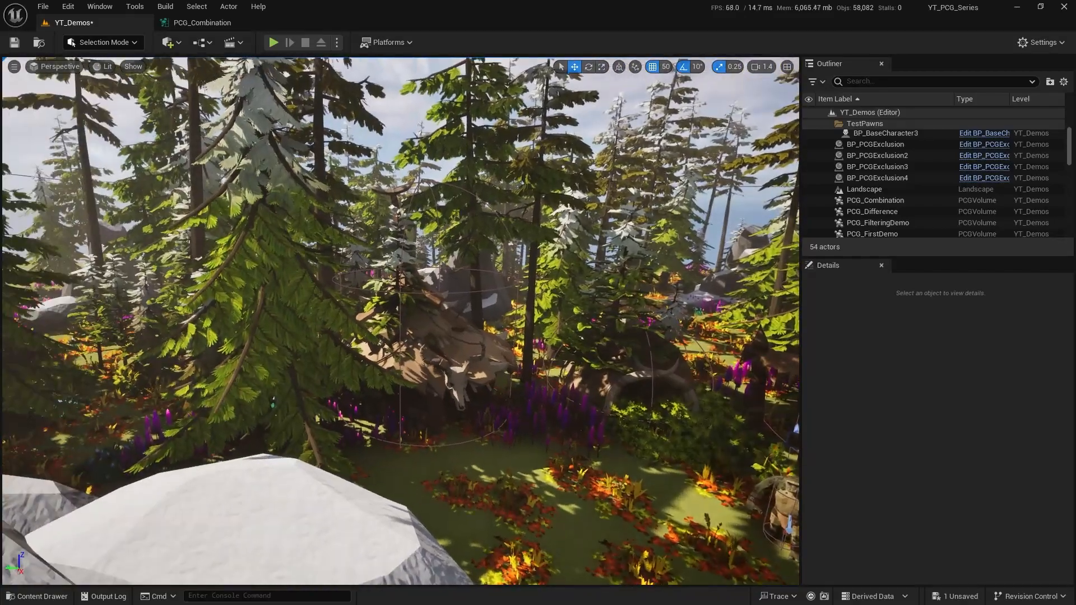
pyautogui.moveTo(465, 319); pyautogui.dragTo(648, 346, button='right')
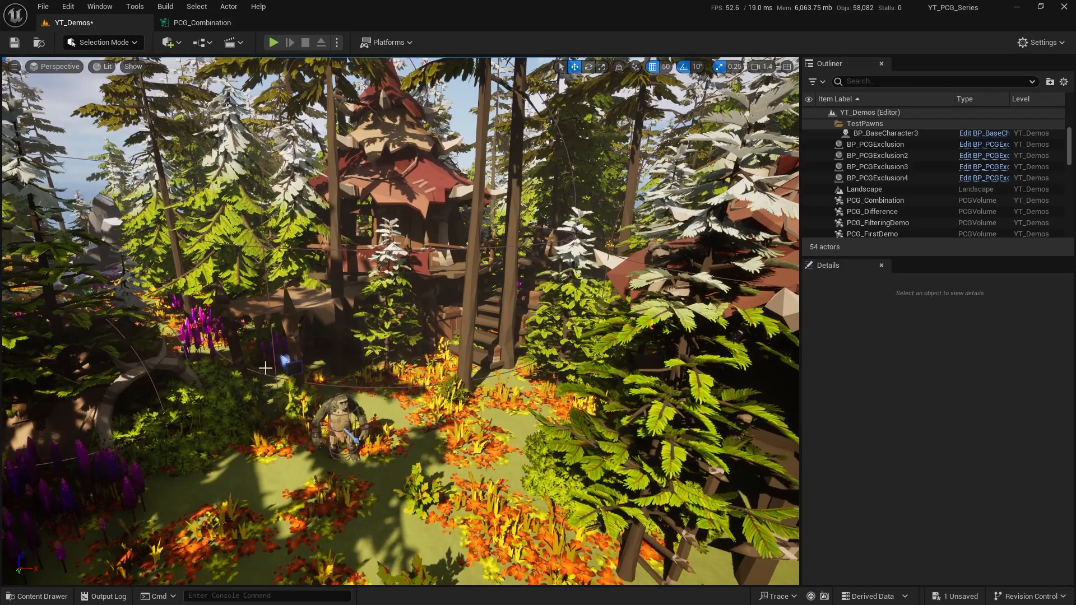
pyautogui.press('s')
pyautogui.moveTo(265, 368); pyautogui.dragTo(251, 330, button='right')
pyautogui.click(252, 330)
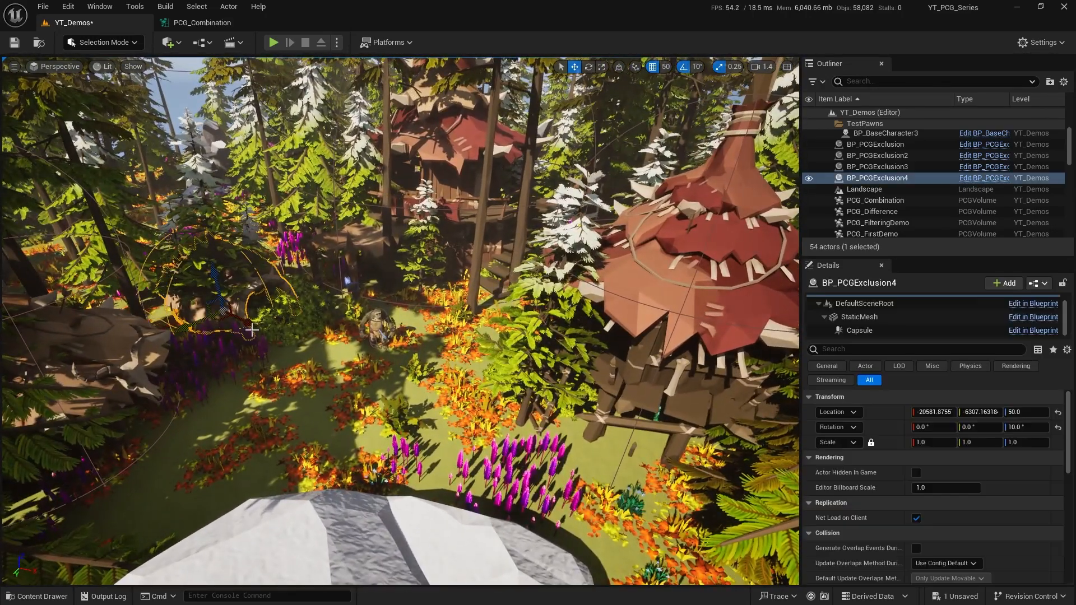
pyautogui.moveTo(251, 330)
pyautogui.mouseDown()
pyautogui.moveTo(307, 349)
pyautogui.moveTo(248, 317)
pyautogui.mouseUp()
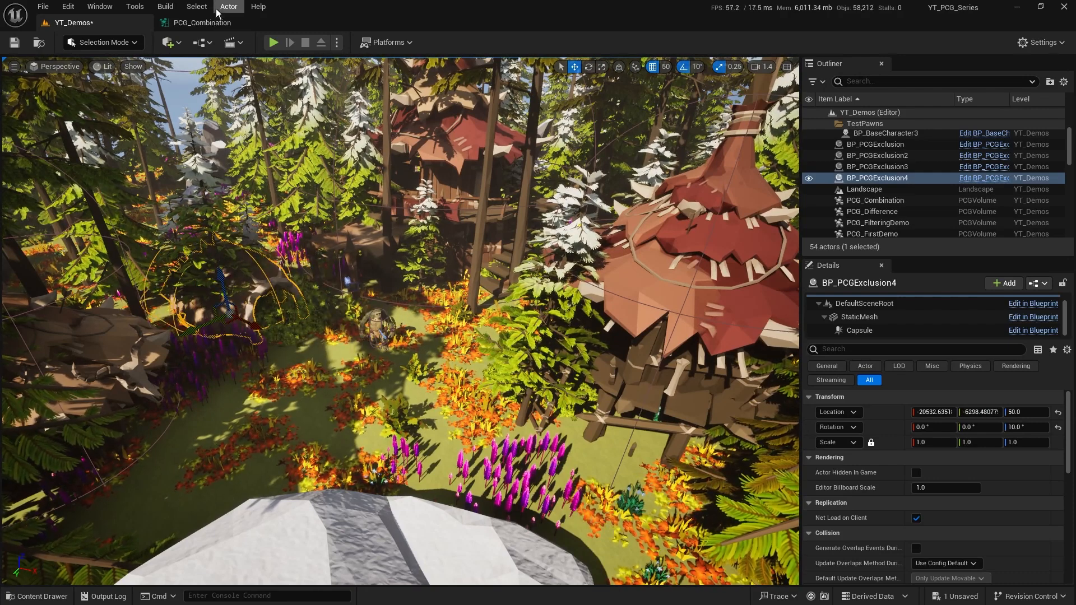
# Step: Open the PCG_Combination graph and examine the landscape sampler, density filter and Difference chains that feed the rock and ground cover points
pyautogui.click(206, 22)
pyautogui.scroll(-6, 516, 194)
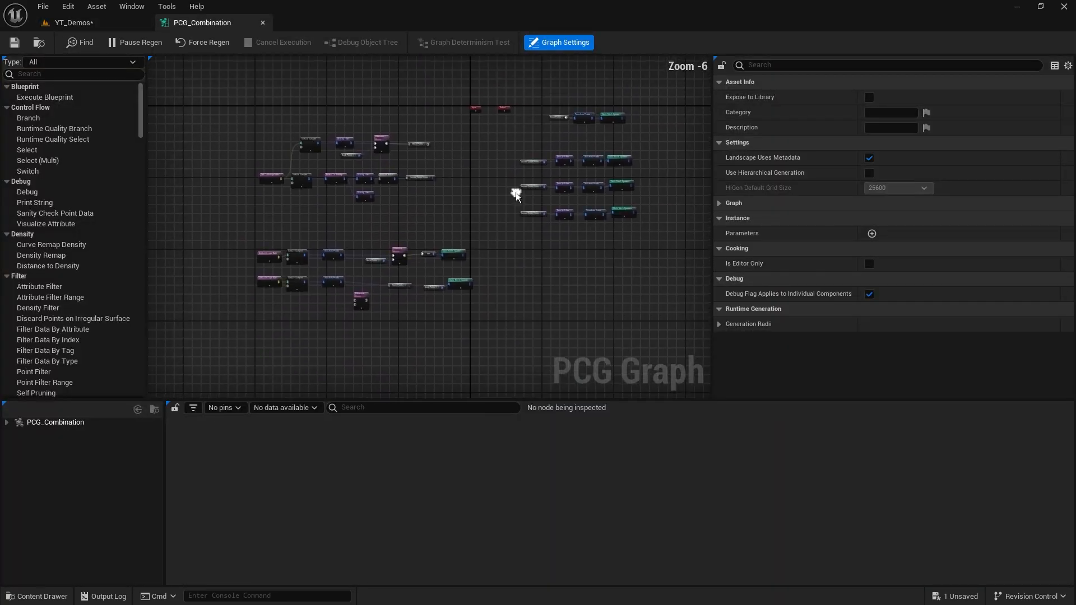
pyautogui.scroll(2, 305, 270)
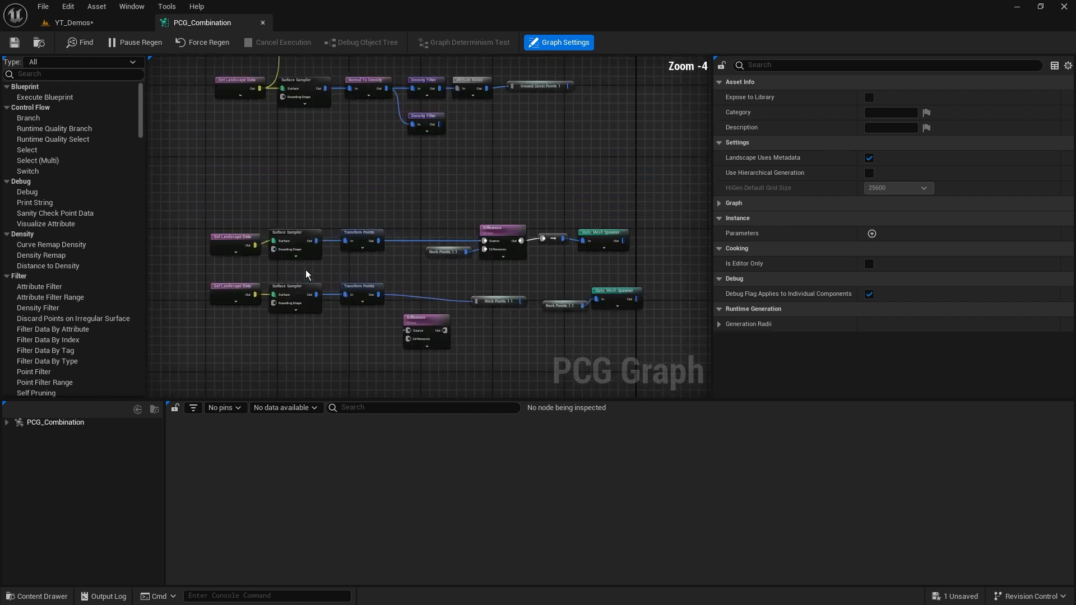
pyautogui.scroll(1, 348, 269)
pyautogui.moveTo(369, 269); pyautogui.dragTo(342, 258, button='right')
pyautogui.scroll(-2, 342, 258)
pyautogui.scroll(1, 342, 258)
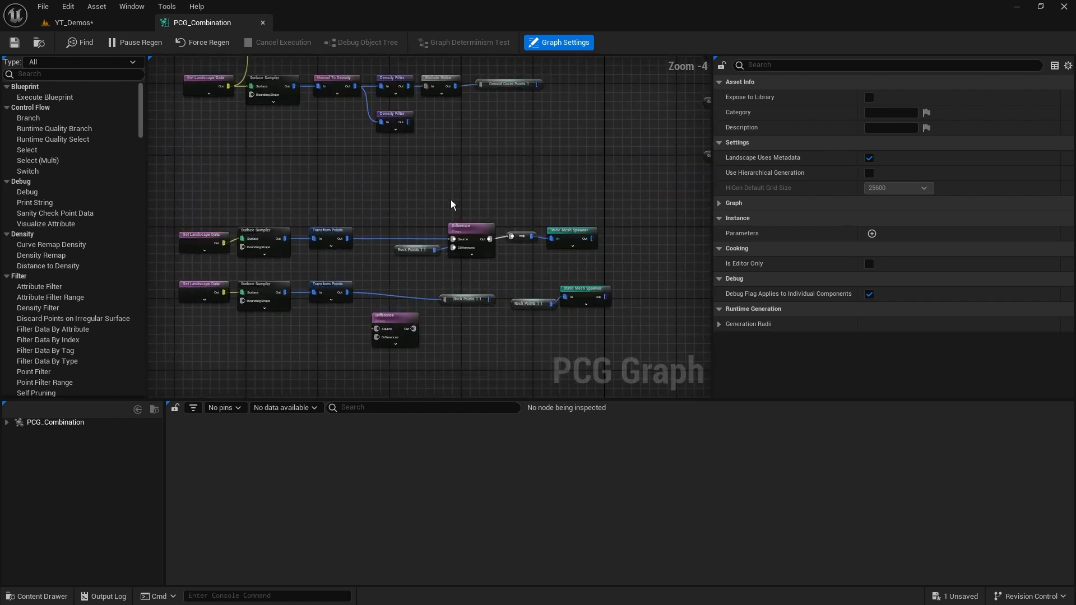
pyautogui.moveTo(452, 204); pyautogui.dragTo(449, 286, button='right')
pyautogui.moveTo(513, 224); pyautogui.dragTo(314, 169)
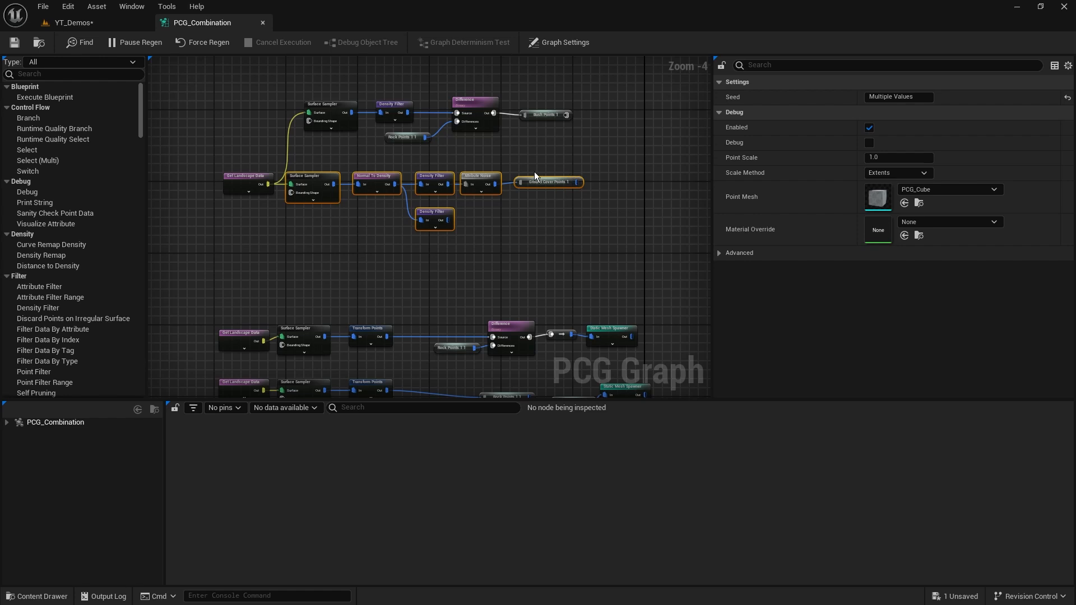
pyautogui.moveTo(601, 148); pyautogui.dragTo(303, 96)
pyautogui.moveTo(538, 304); pyautogui.dragTo(527, 164, button='right')
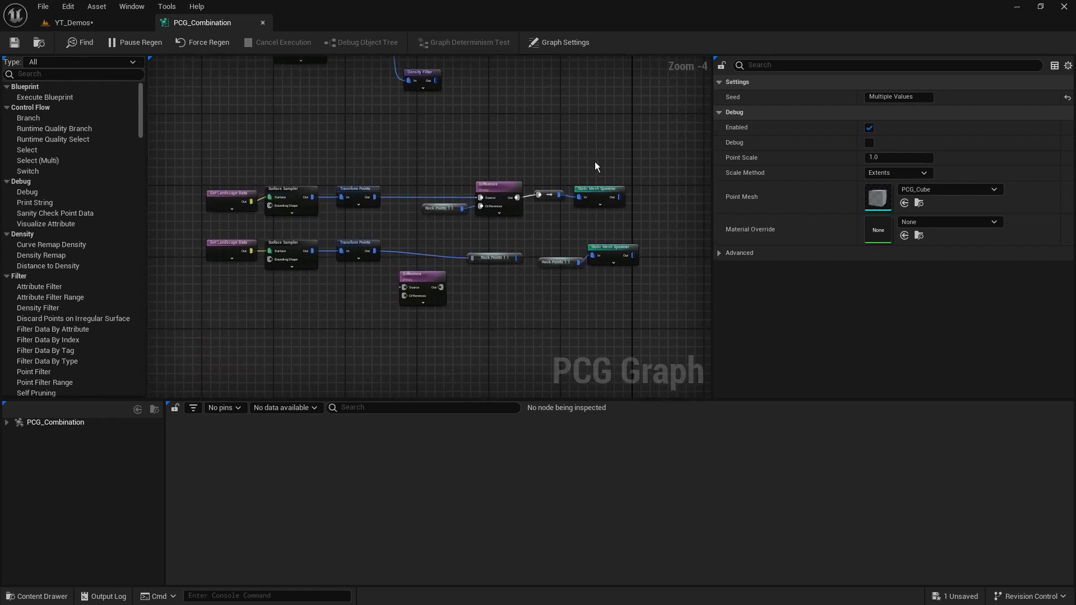
# Step: Examine the tree node chains with their Difference and Static Mesh Spawner nodes, including the spawner's mesh entries
pyautogui.moveTo(541, 188); pyautogui.dragTo(409, 224)
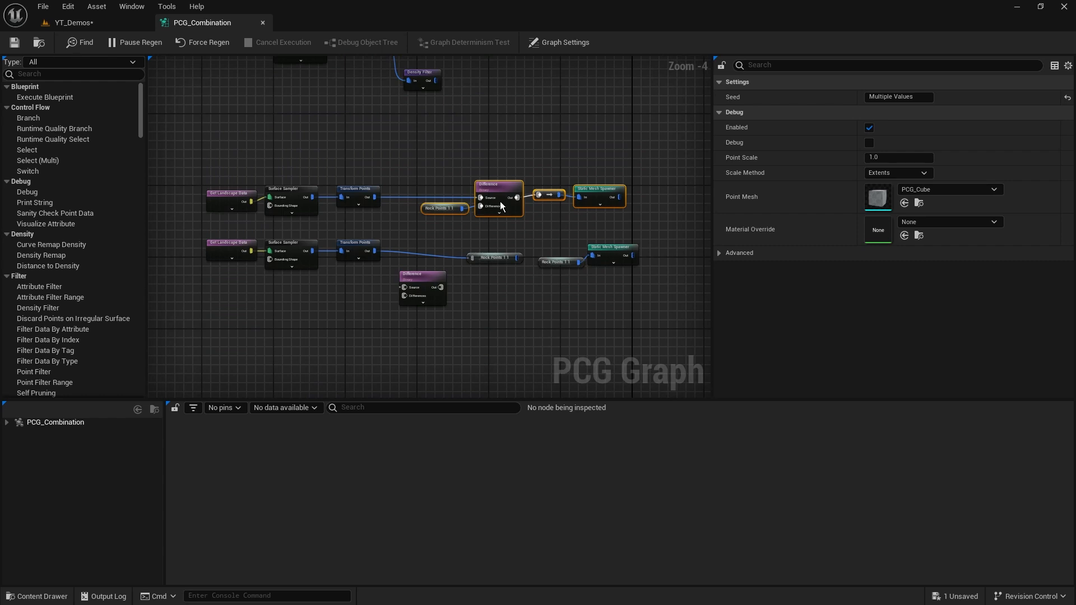
pyautogui.scroll(3, 500, 204)
pyautogui.moveTo(583, 230); pyautogui.dragTo(698, 223, button='right')
pyautogui.moveTo(615, 235); pyautogui.dragTo(354, 231, button='right')
pyautogui.moveTo(548, 121); pyautogui.dragTo(523, 213)
pyautogui.moveTo(532, 352); pyautogui.dragTo(583, 263, button='right')
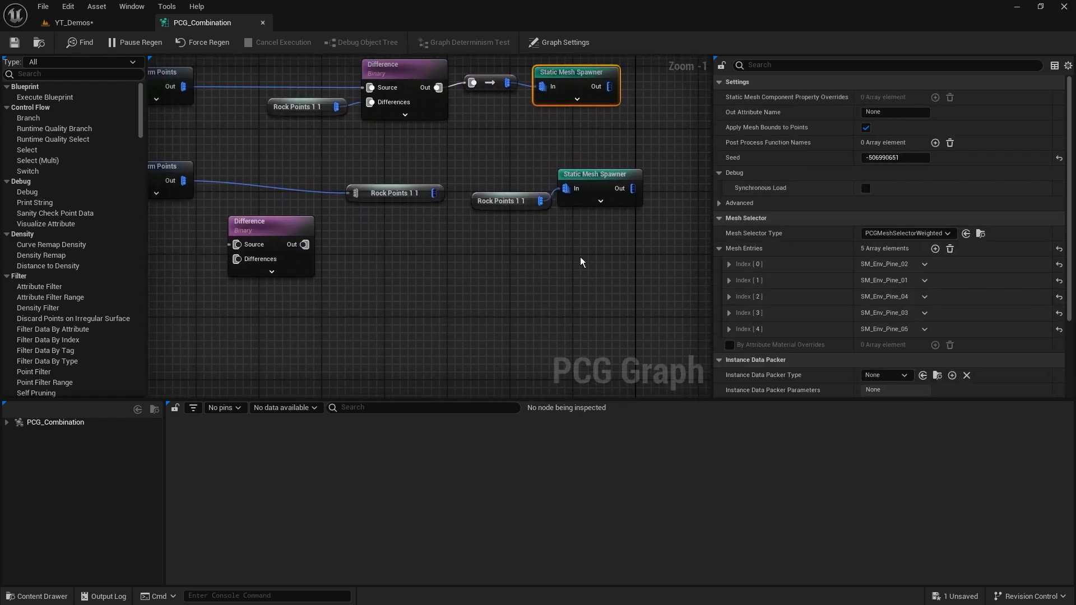
pyautogui.moveTo(631, 332); pyautogui.dragTo(358, 161)
pyautogui.scroll(-5, 359, 162)
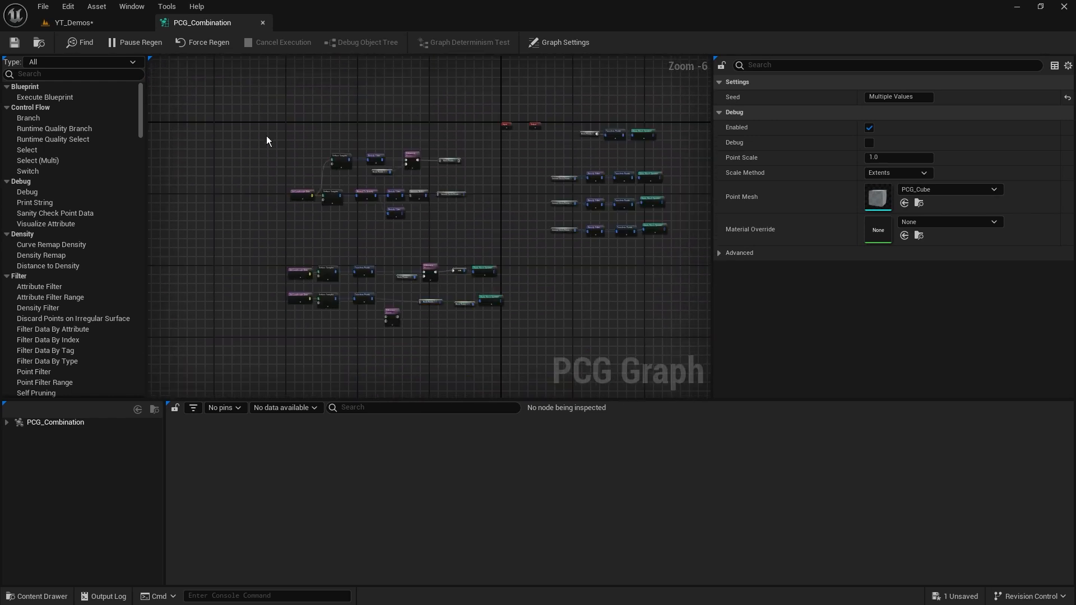
pyautogui.moveTo(267, 135); pyautogui.dragTo(529, 308)
pyautogui.scroll(3, 392, 255)
pyautogui.scroll(1, 403, 268)
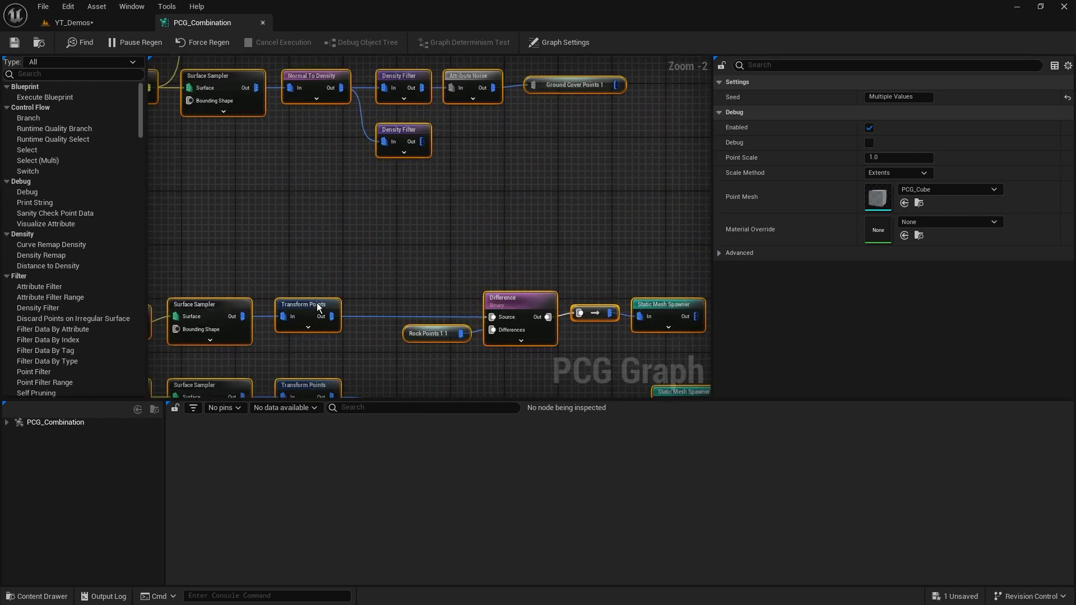
pyautogui.moveTo(434, 232)
pyautogui.mouseDown(button='right')
pyautogui.moveTo(438, 153)
pyautogui.moveTo(442, 217)
pyautogui.mouseUp(button='right')
pyautogui.scroll(-2, 436, 146)
# Step: Add a Get Actor Data node in an empty area above the existing node groups of the PCG graph and select it
pyautogui.moveTo(451, 175); pyautogui.dragTo(514, 328, button='right')
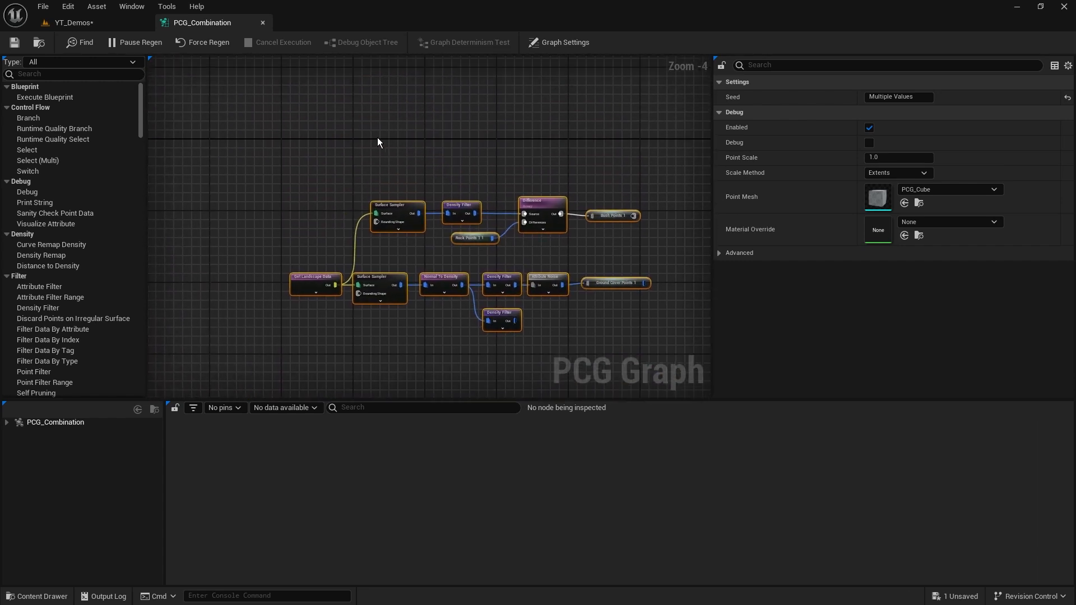
pyautogui.moveTo(377, 138); pyautogui.dragTo(421, 272, button='right')
pyautogui.click(383, 220)
pyautogui.moveTo(412, 171); pyautogui.dragTo(417, 252, button='right')
pyautogui.scroll(4, 350, 279)
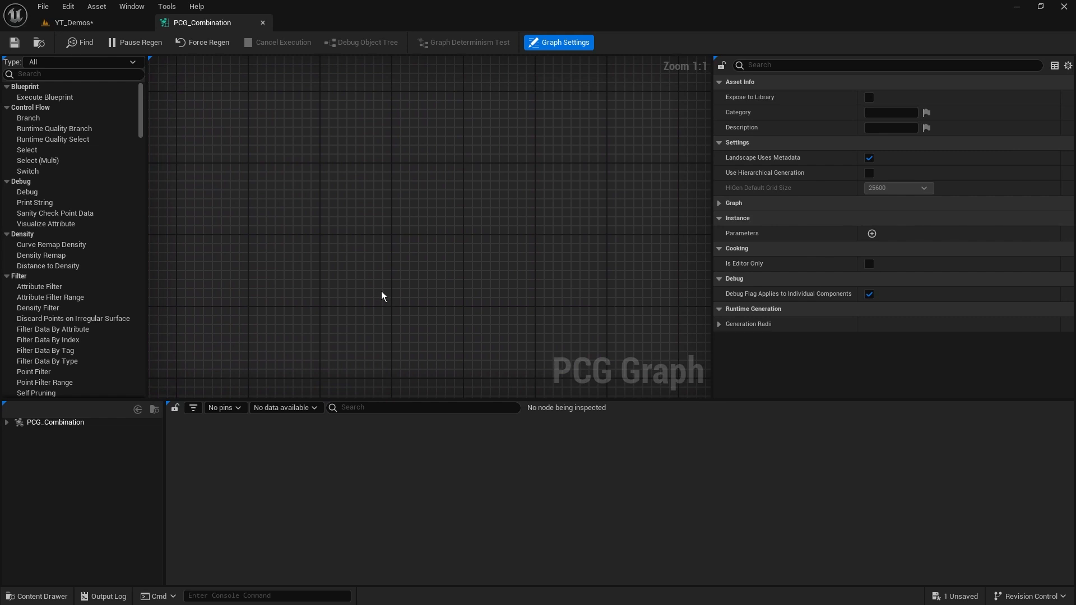
pyautogui.rightClick(327, 224)
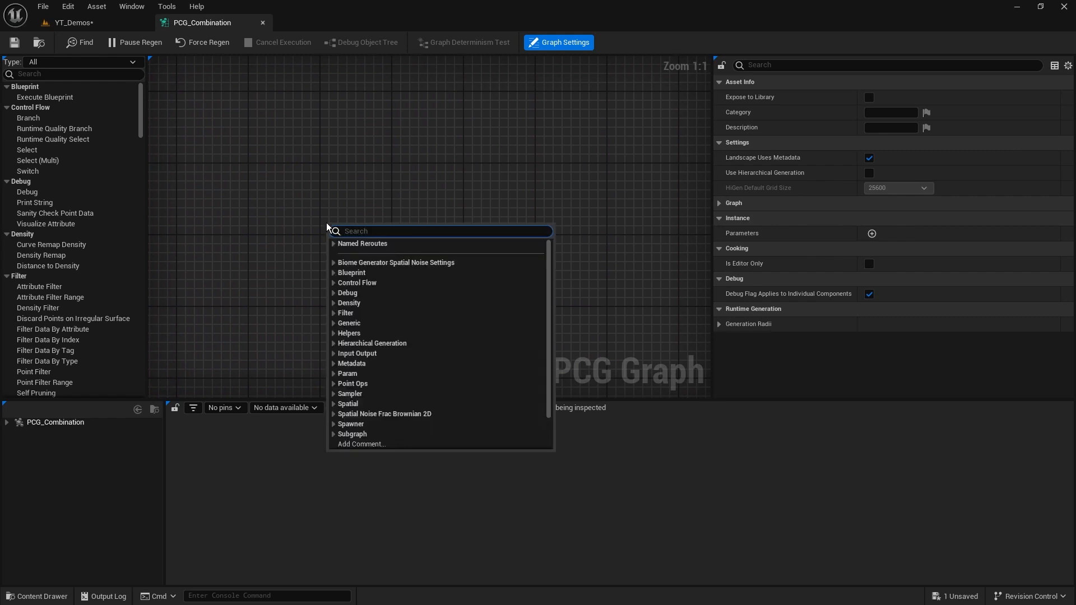
pyautogui.write('get actor')
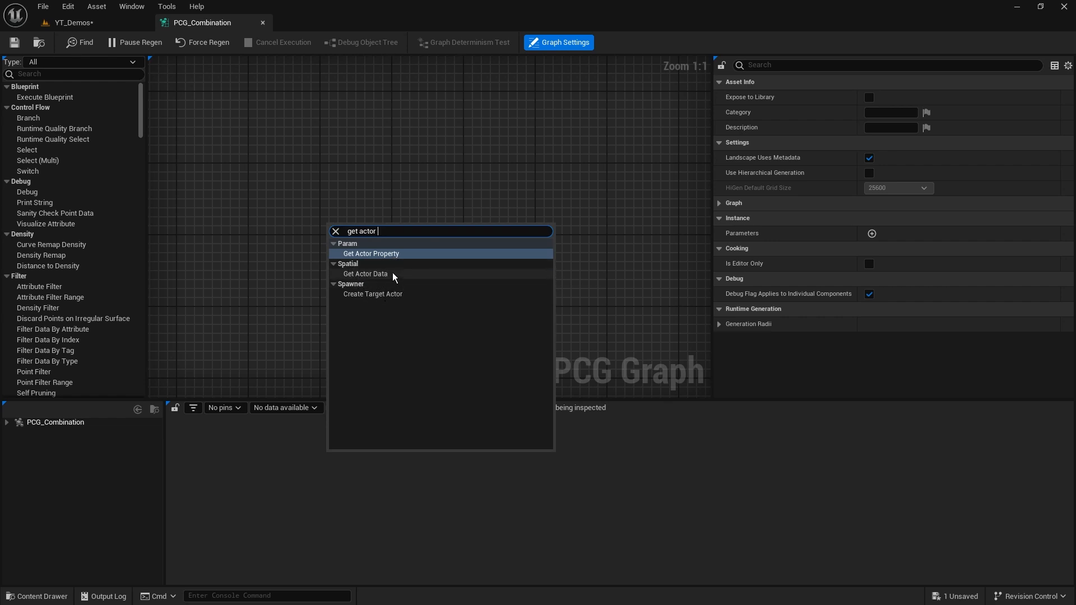
pyautogui.click(392, 274)
pyautogui.moveTo(415, 175); pyautogui.dragTo(302, 252)
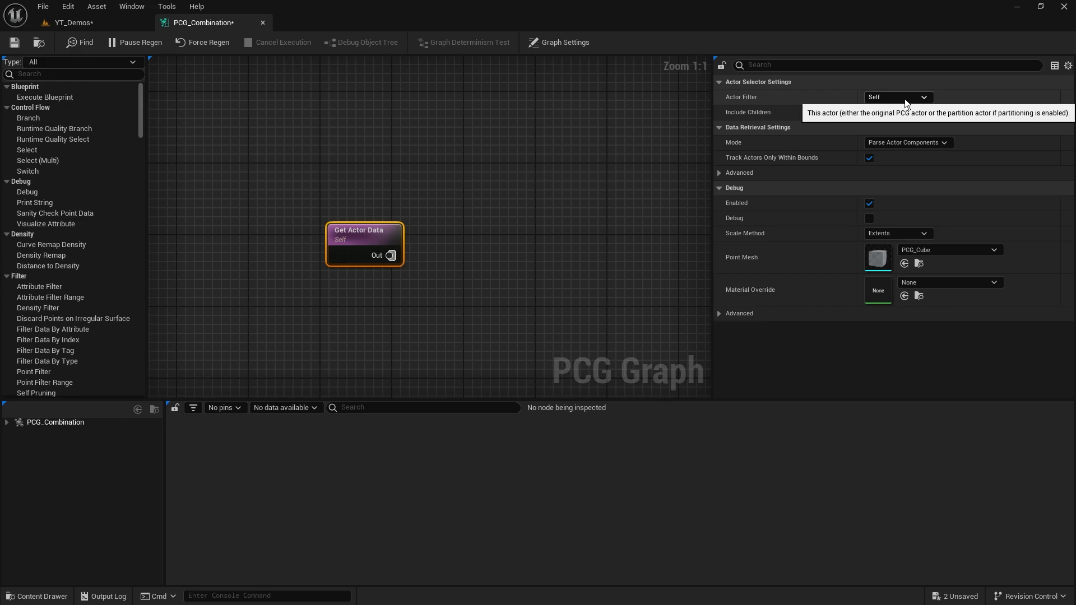
# Step: Select the PCG_Combination volume in the YT_Demos level, and set the Get Actor Data node's actor filter to All World Actors
pyautogui.click(74, 23)
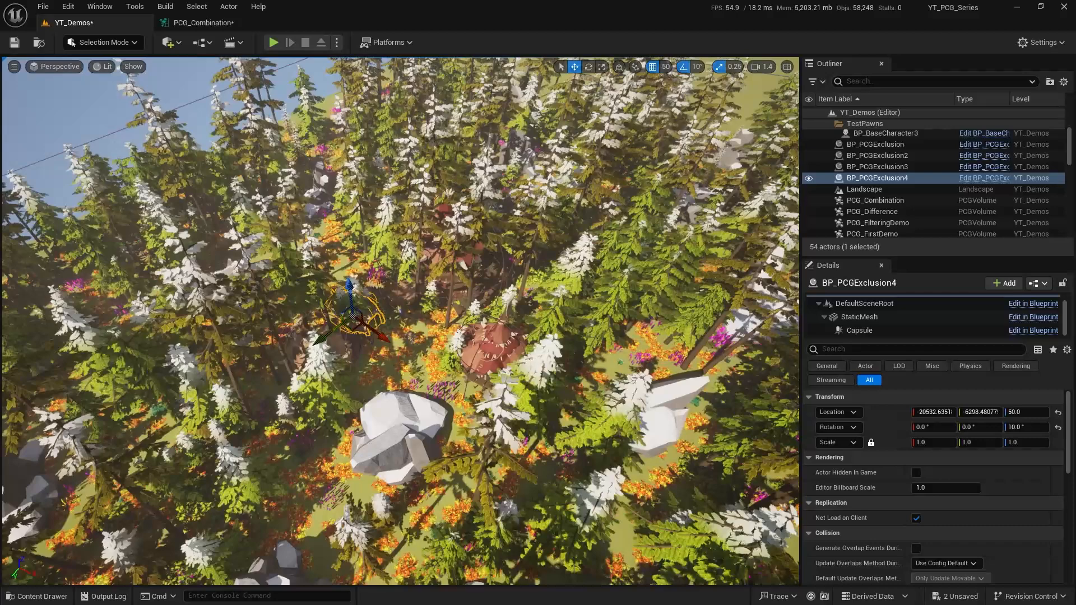
pyautogui.moveTo(357, 166); pyautogui.dragTo(352, 147, button='right')
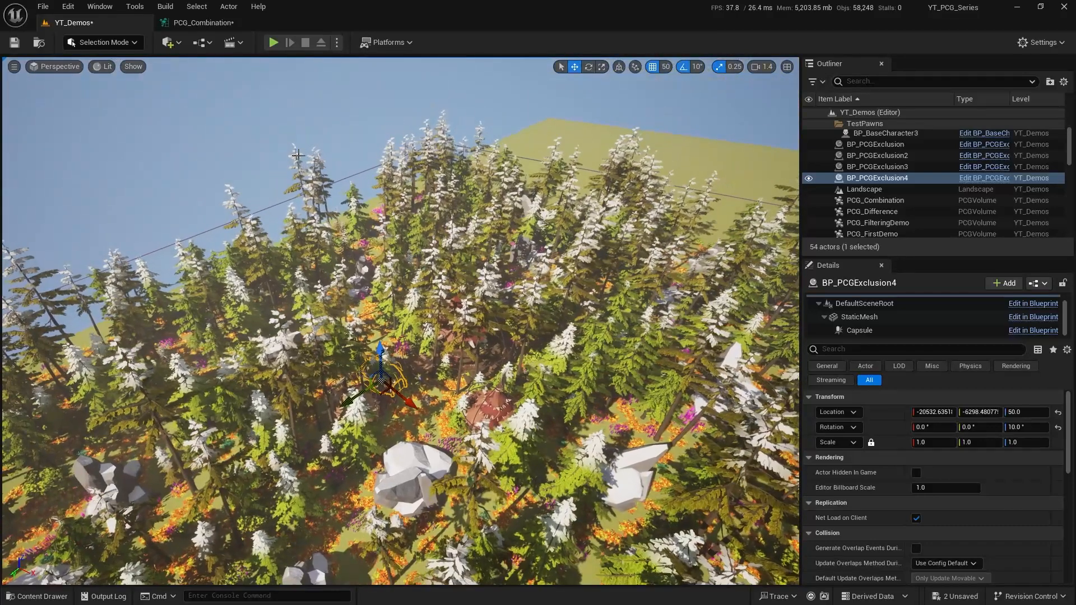
pyautogui.click(420, 257)
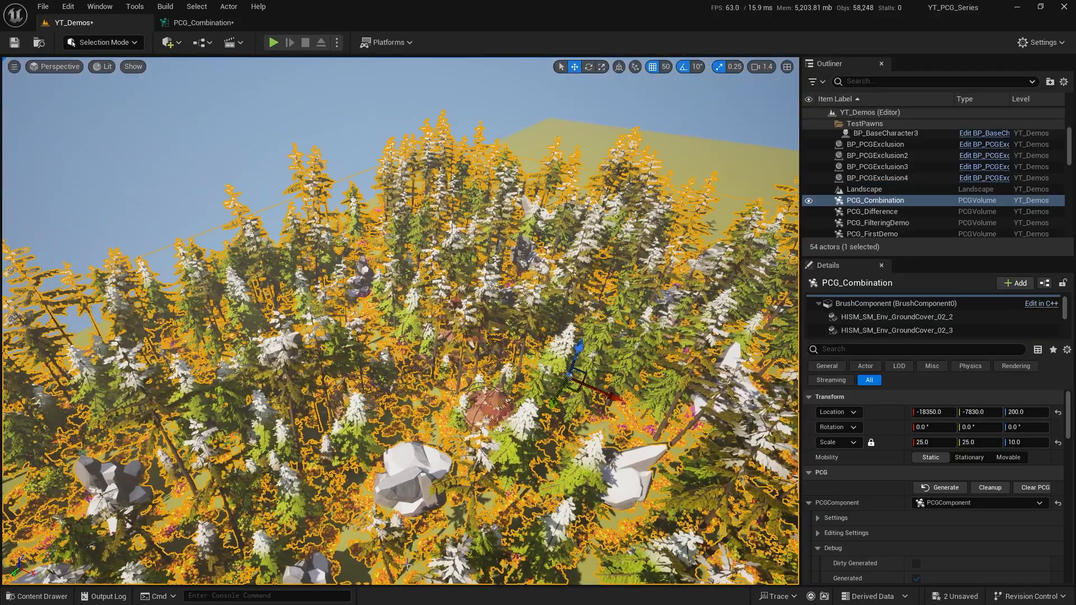
pyautogui.click(216, 21)
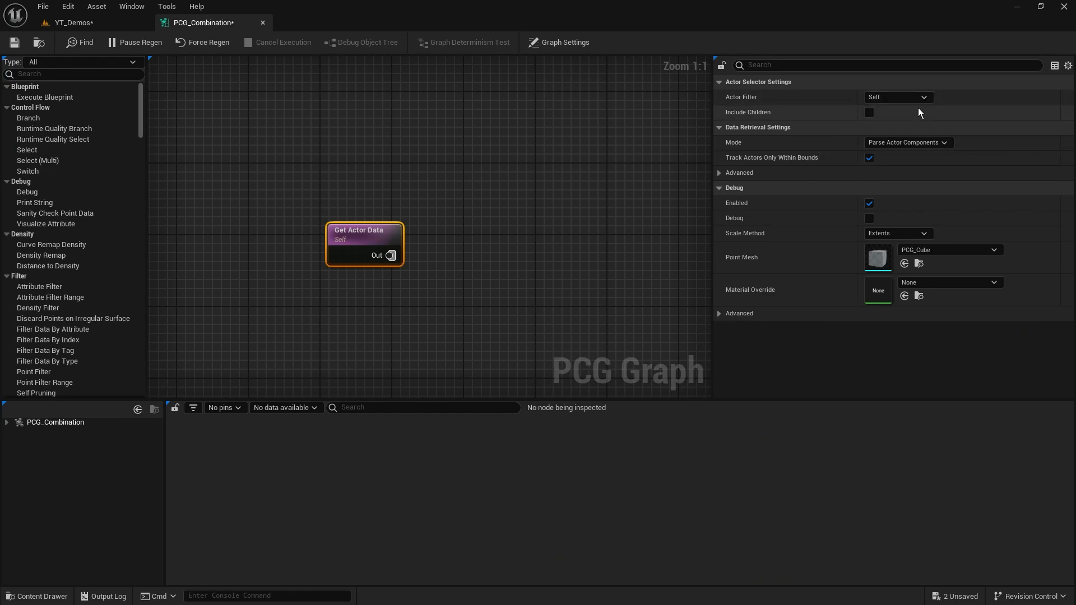
pyautogui.click(908, 97)
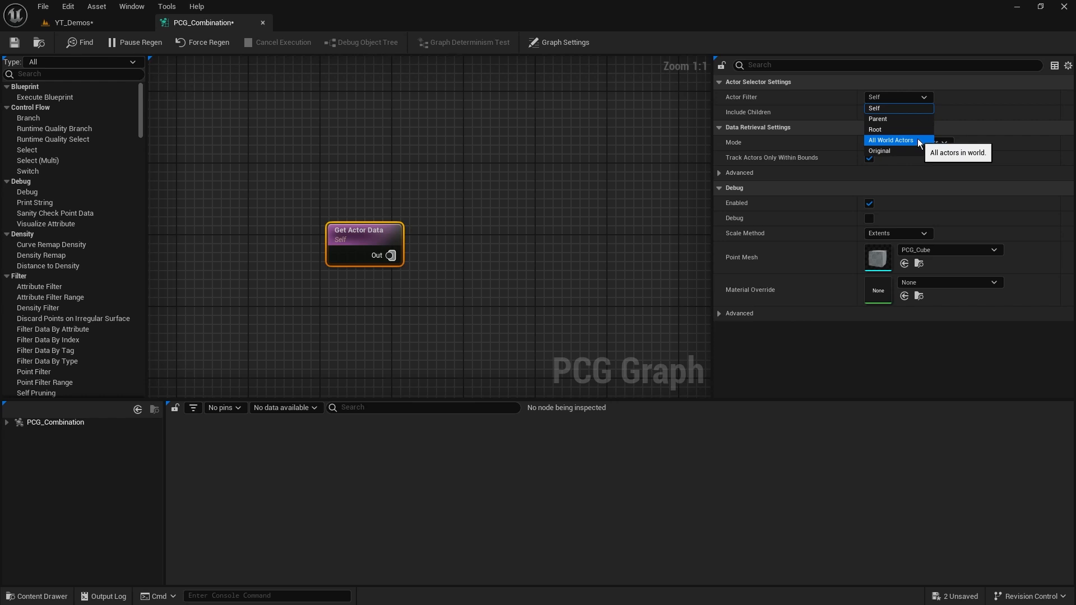
pyautogui.click(904, 140)
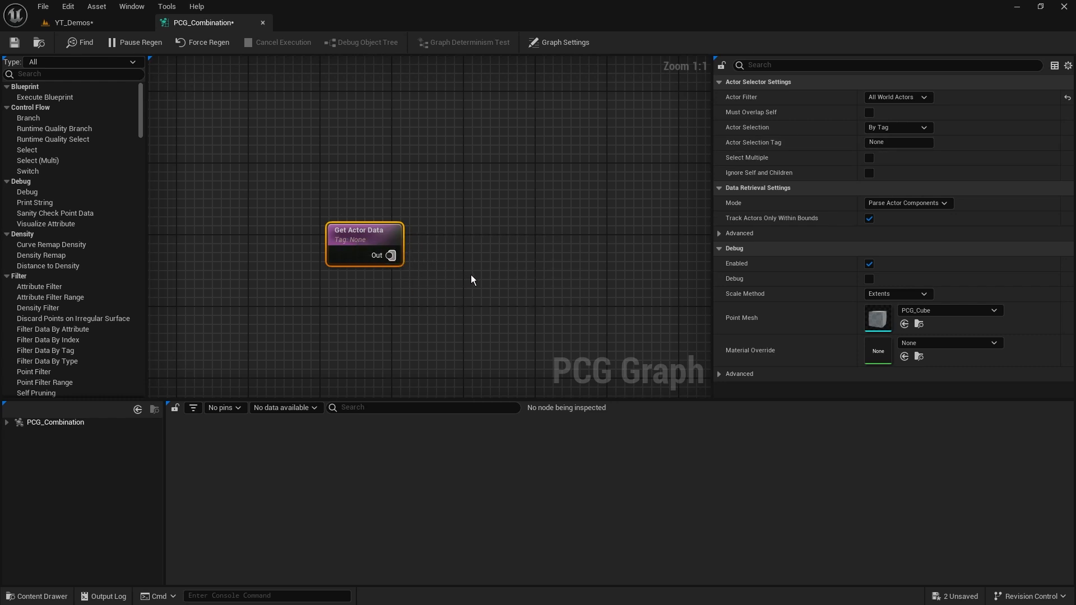
# Step: Try actor selection by class with a class search for "lands", and return the actor selection to By Tag
pyautogui.click(920, 128)
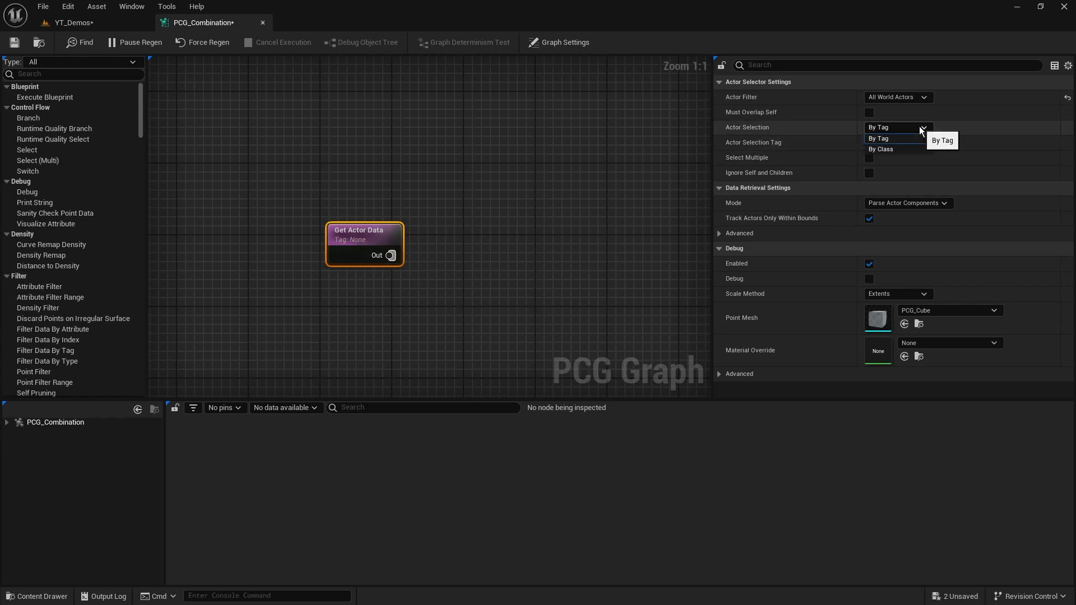
pyautogui.click(892, 149)
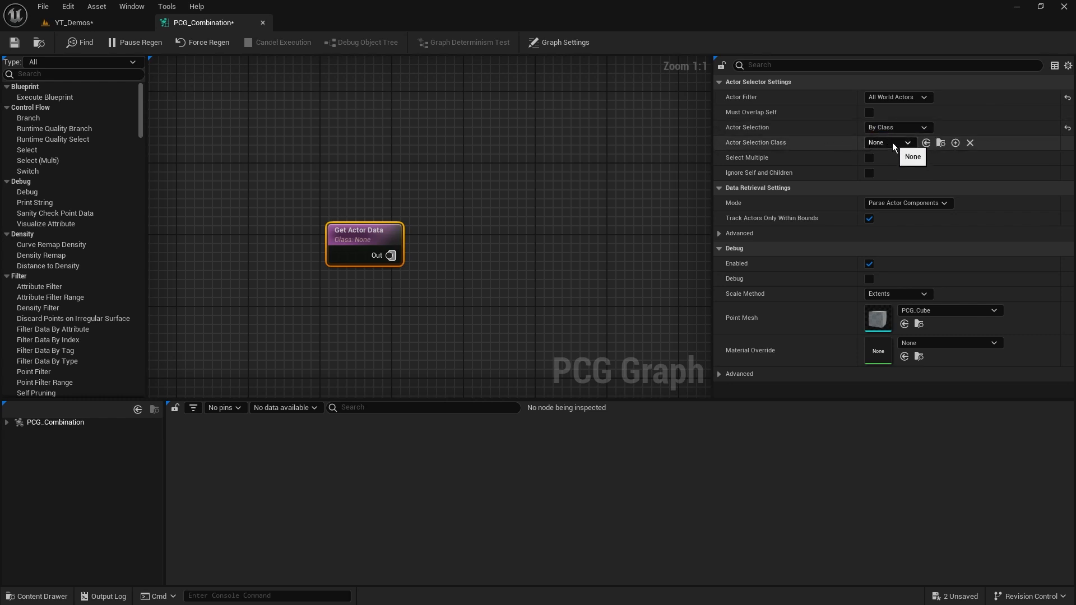
pyautogui.click(893, 144)
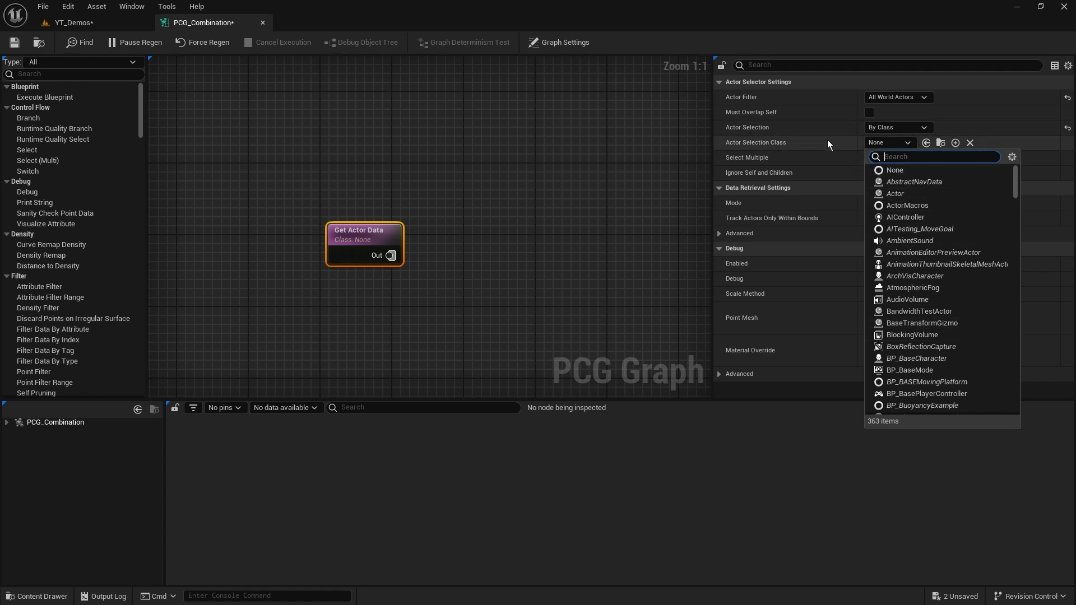
pyautogui.click(812, 141)
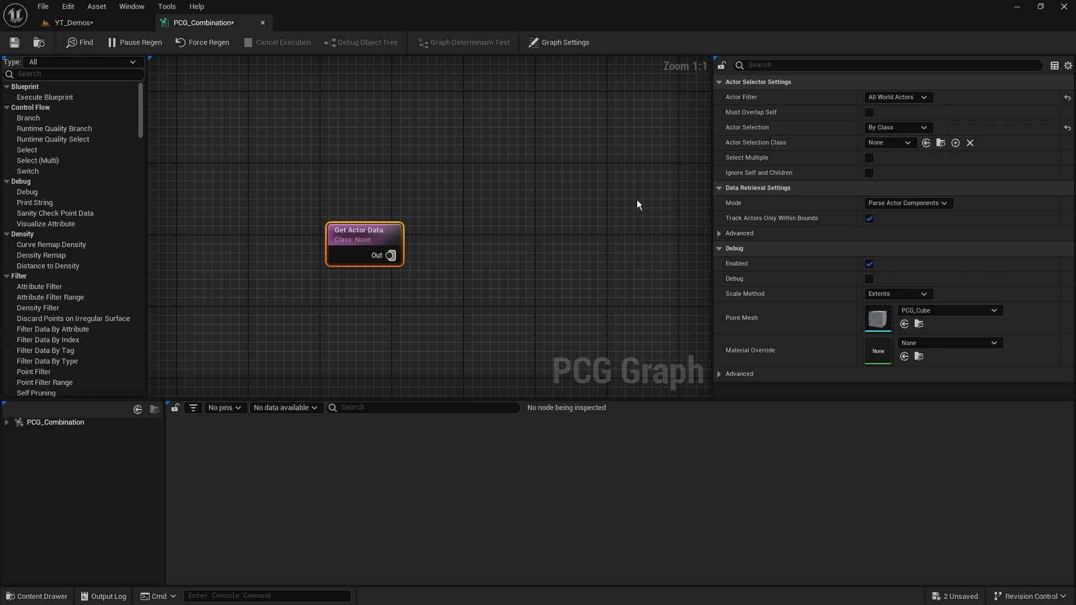
pyautogui.click(888, 143)
pyautogui.write('lands')
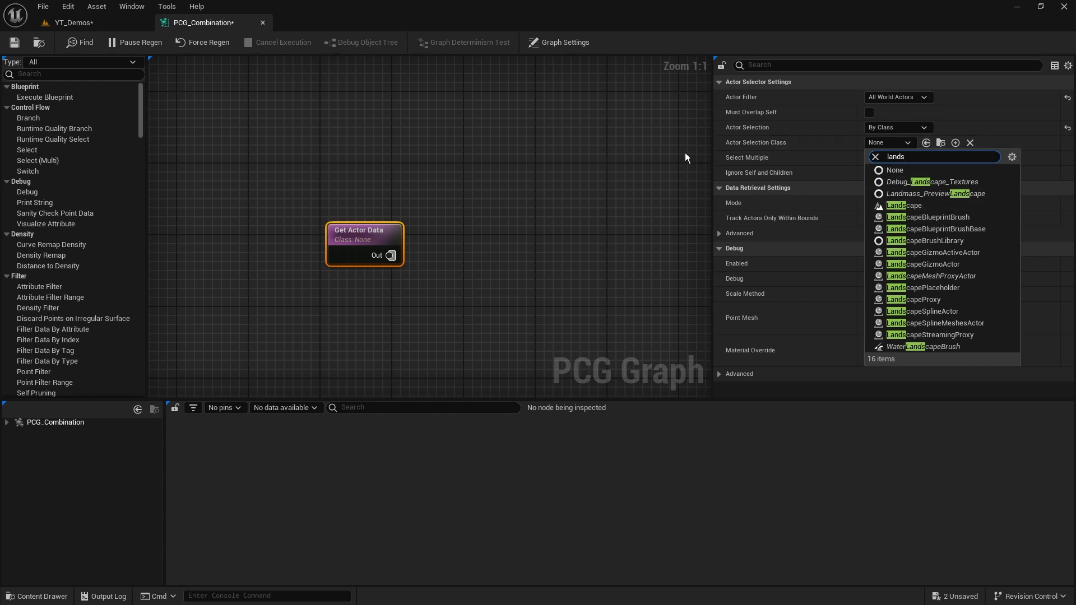
pyautogui.click(558, 42)
pyautogui.moveTo(380, 183); pyautogui.dragTo(354, 307)
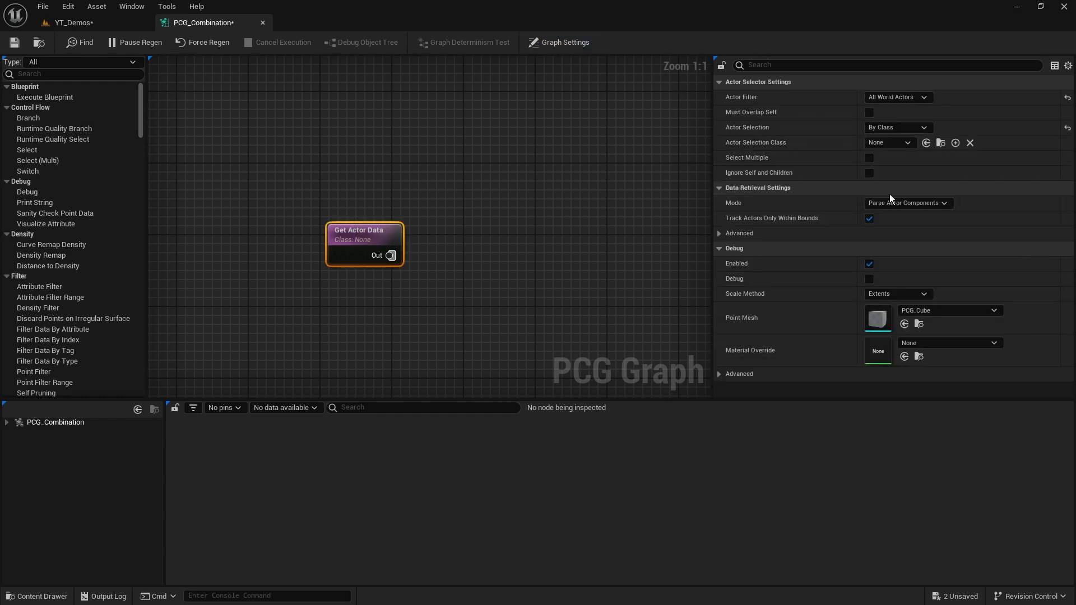
pyautogui.click(903, 128)
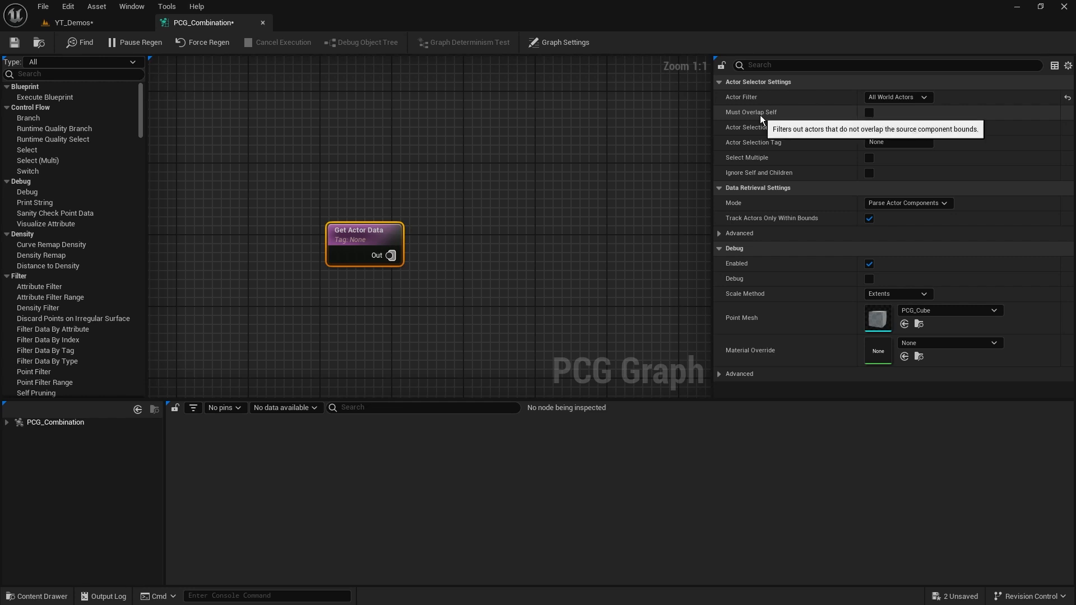
# Step: Inspect the generated foliage of the PCG_Combination volume in the YT_Demos level and return to the PCG_Combination graph
pyautogui.click(73, 23)
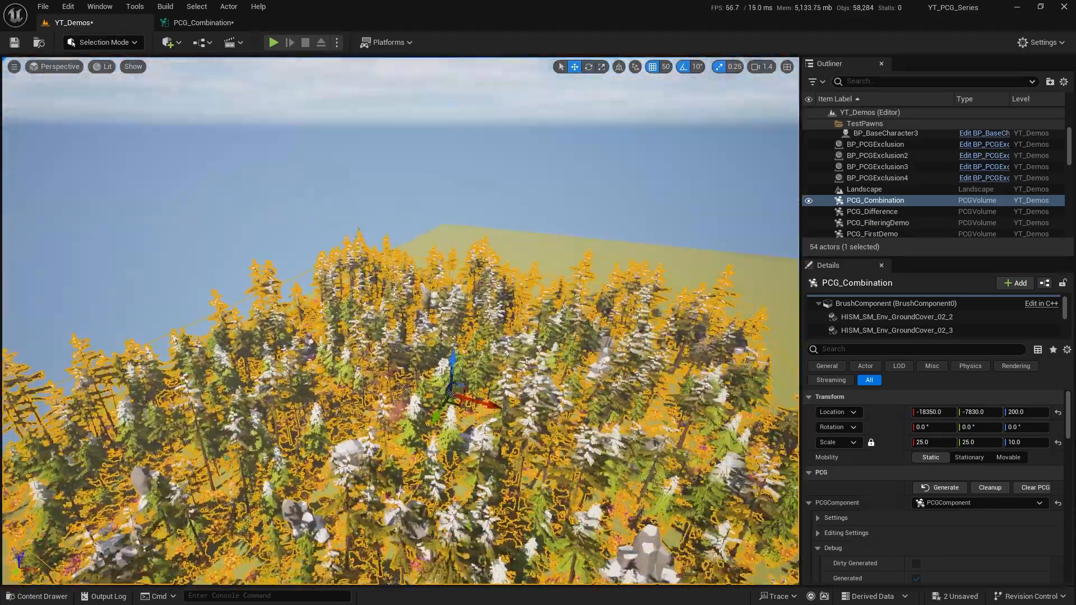
pyautogui.press('s')
pyautogui.moveTo(707, 279); pyautogui.dragTo(729, 287, button='right')
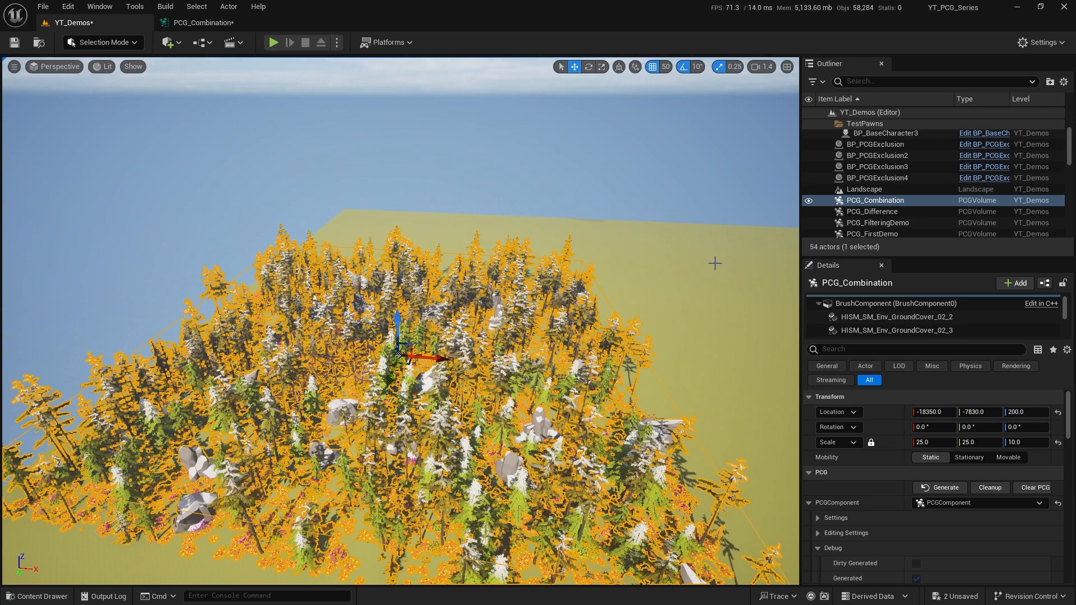
pyautogui.press('s')
pyautogui.moveTo(668, 355); pyautogui.dragTo(676, 406, button='right')
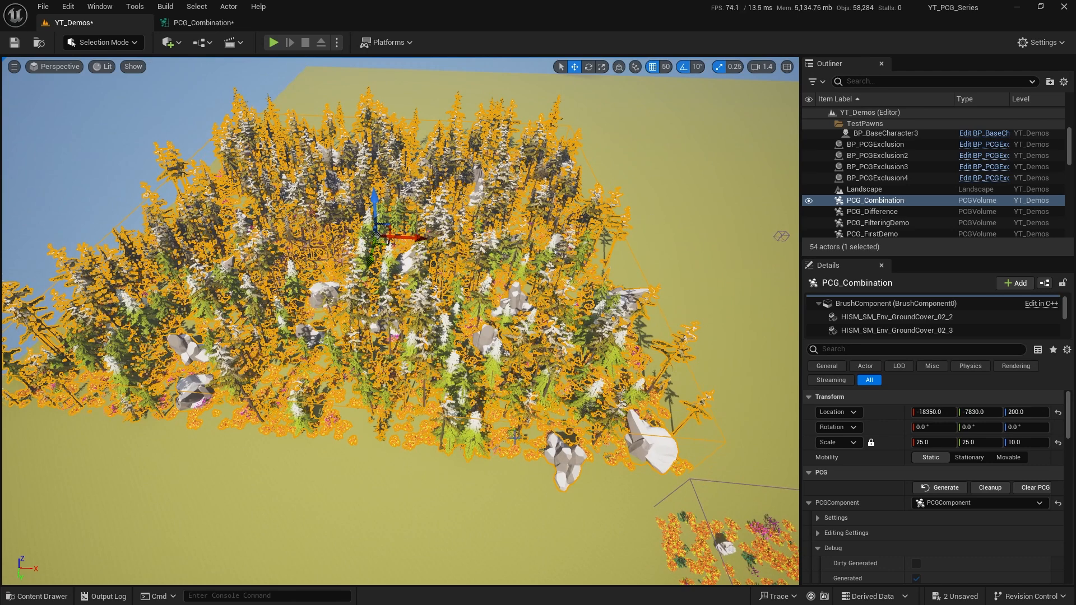
pyautogui.click(204, 22)
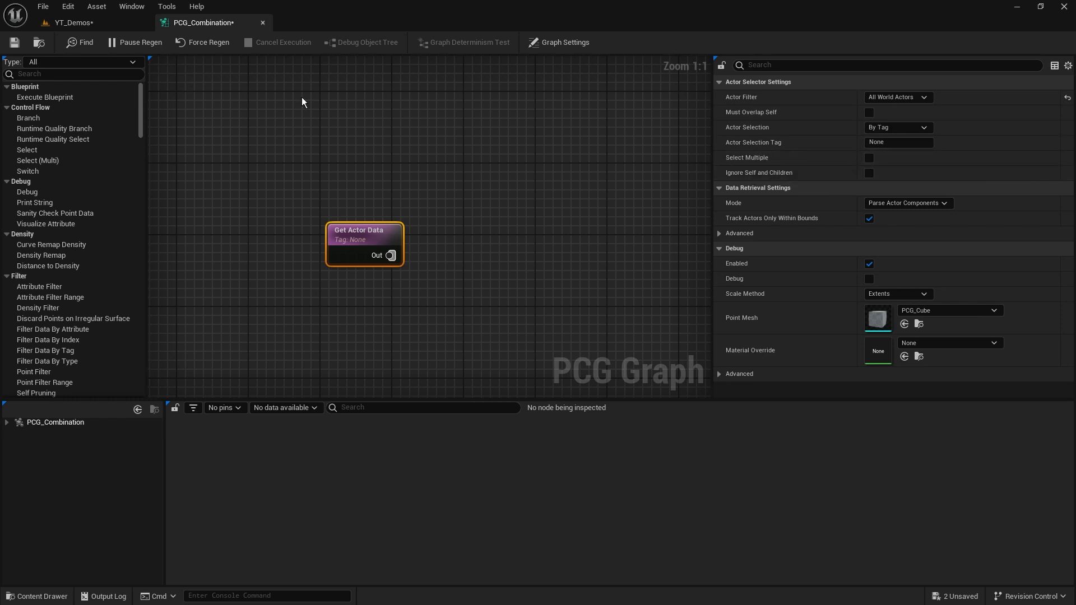
# Step: Move in among the trees in the YT_Demos level and select the four BP_PCGExclusion building actors together
pyautogui.click(72, 22)
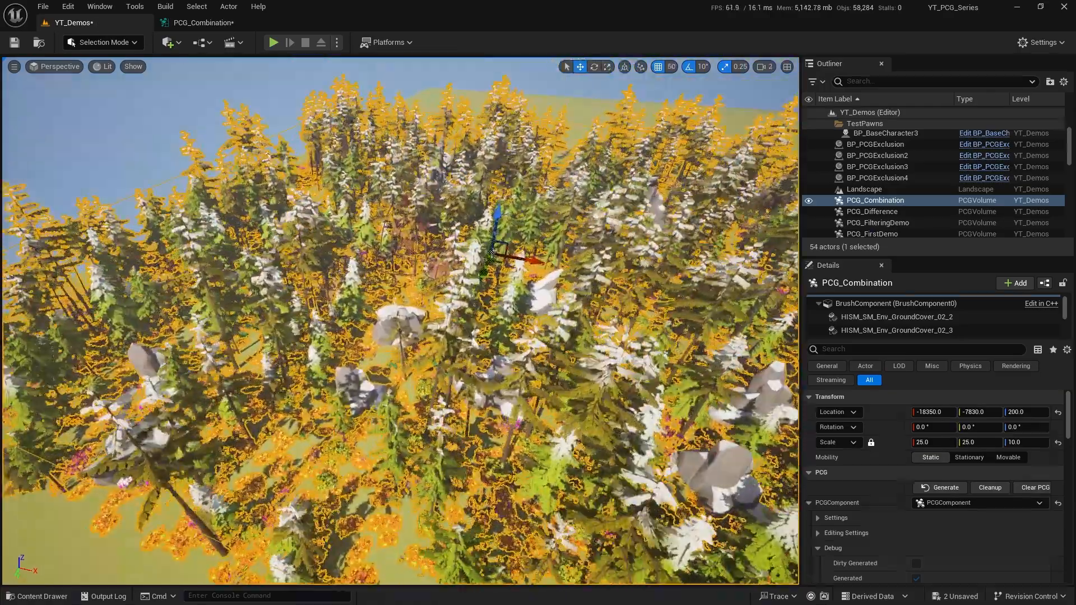
pyautogui.press('w')
pyautogui.moveTo(446, 264); pyautogui.dragTo(445, 264, button='right')
pyautogui.click(602, 325)
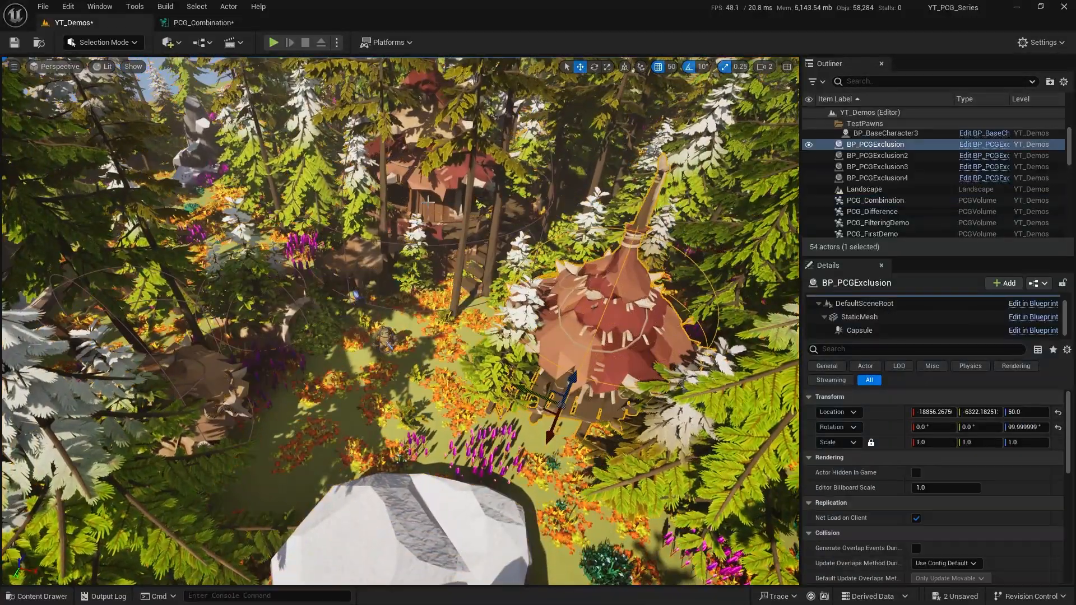
pyautogui.keyDown('shift'); pyautogui.click(434, 196); pyautogui.keyUp('shift')
pyautogui.keyDown('shift'); pyautogui.click(275, 329); pyautogui.keyUp('shift')
pyautogui.keyDown('shift'); pyautogui.click(209, 374); pyautogui.keyUp('shift')
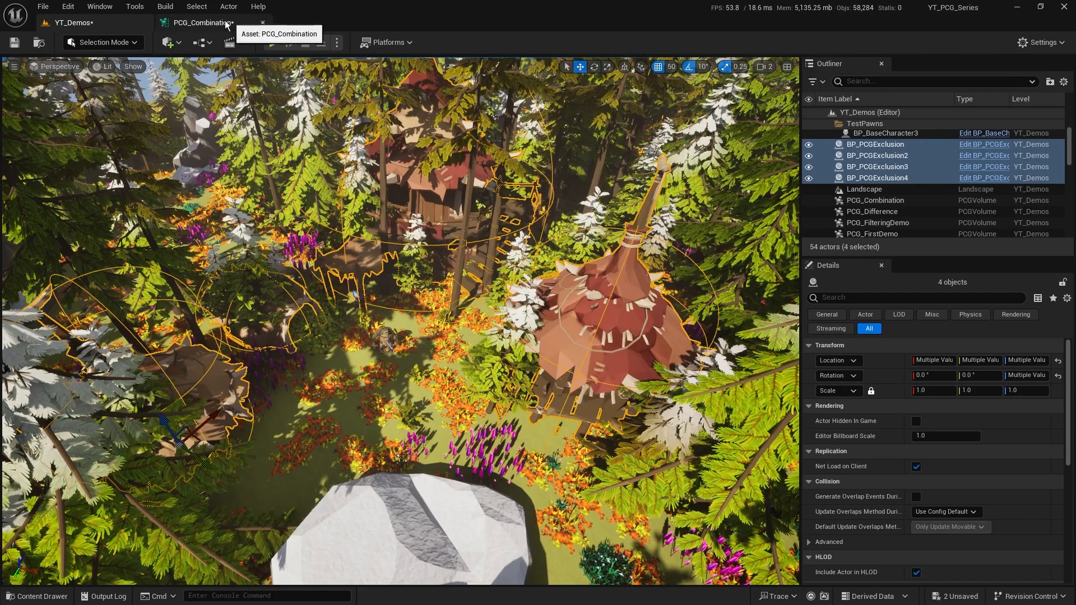
# Step: Enable Select Multiple on the Get Actor Data node in the PCG_Combination graph and deselect the node
pyautogui.click(203, 23)
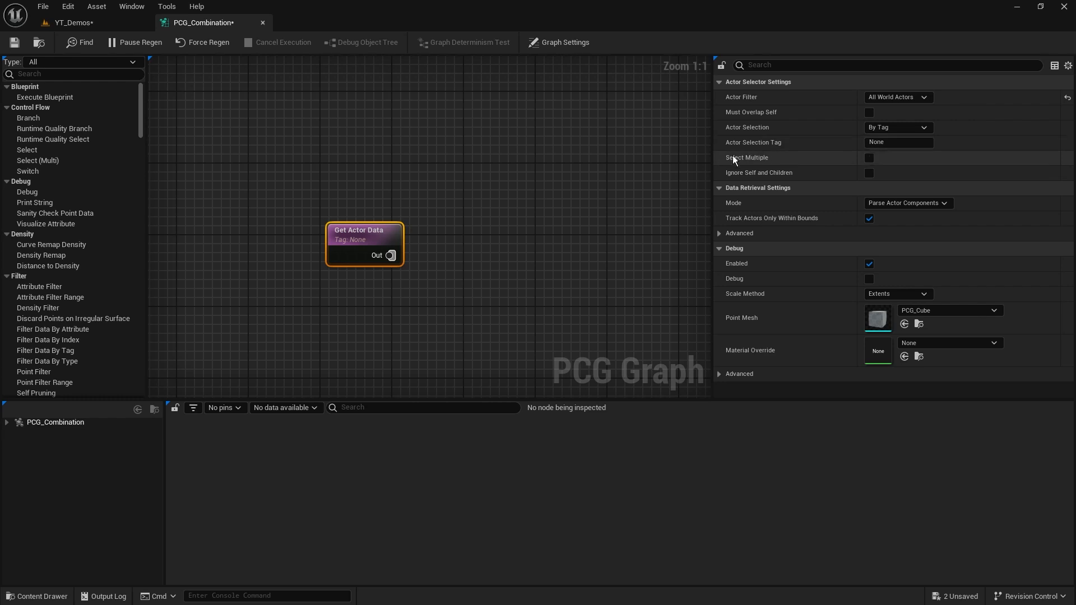
pyautogui.click(869, 157)
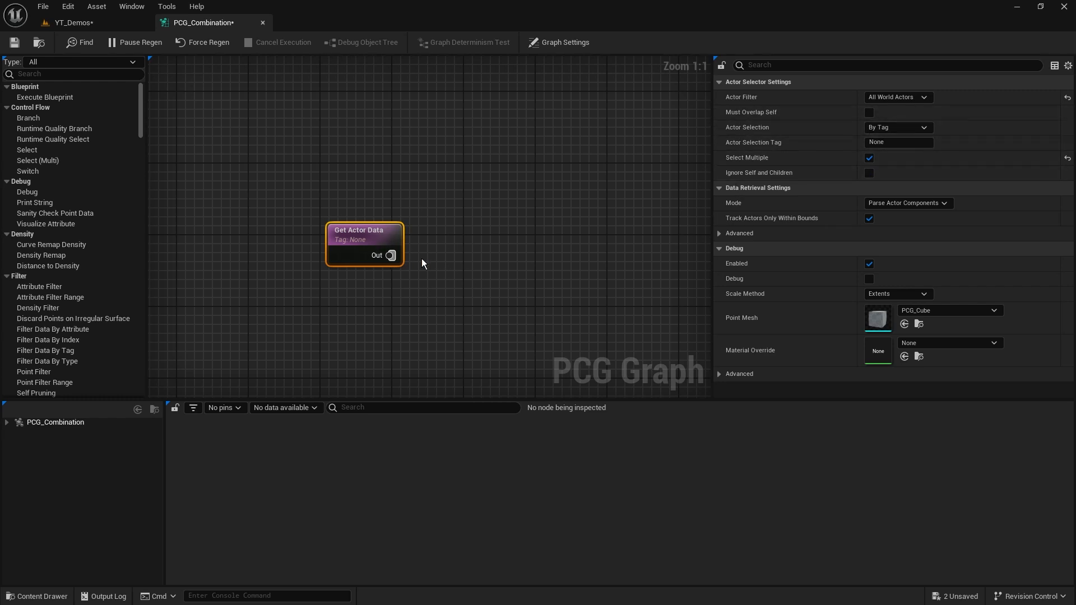
pyautogui.click(431, 178)
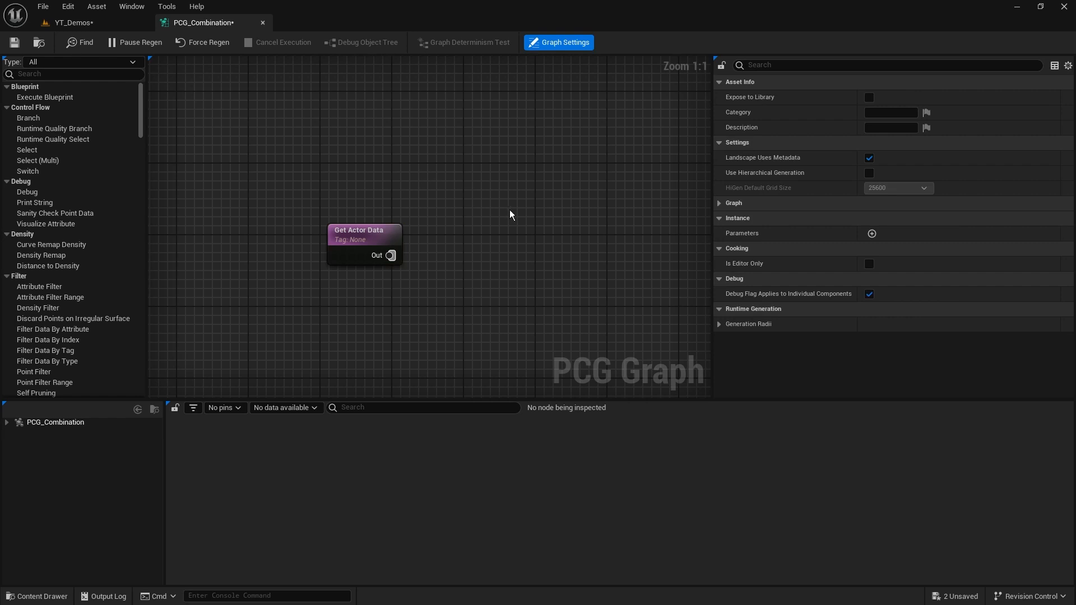
# Step: Look up the BP_PCGExclusion blueprint in the PCG/YT content folder and reselect the Get Actor Data node
pyautogui.hotkey('ctrl', 'space')
pyautogui.doubleClick(443, 258)
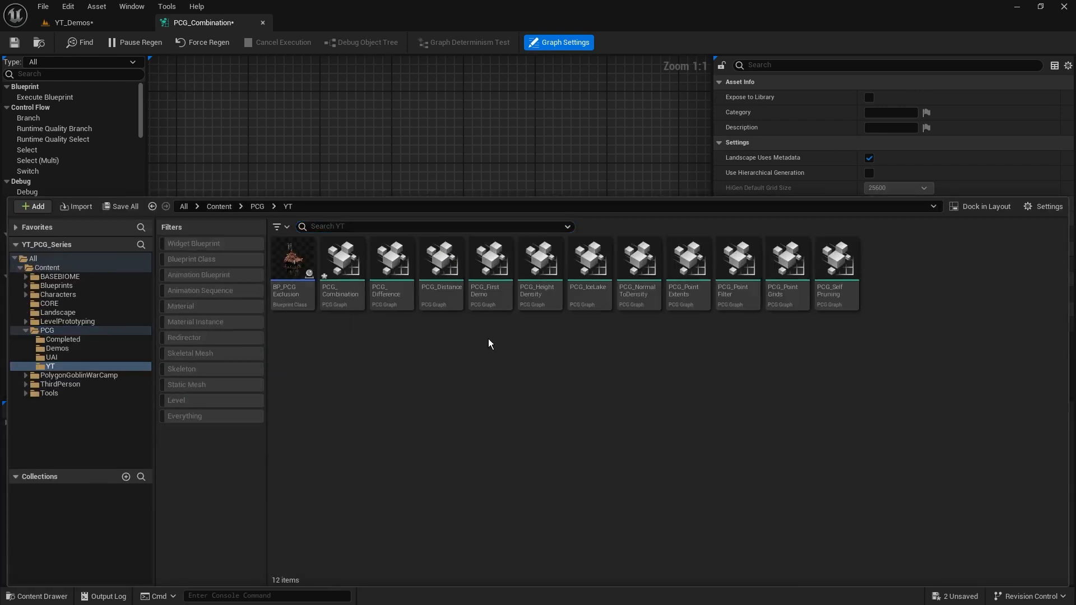
pyautogui.click(291, 263)
pyautogui.moveTo(292, 300)
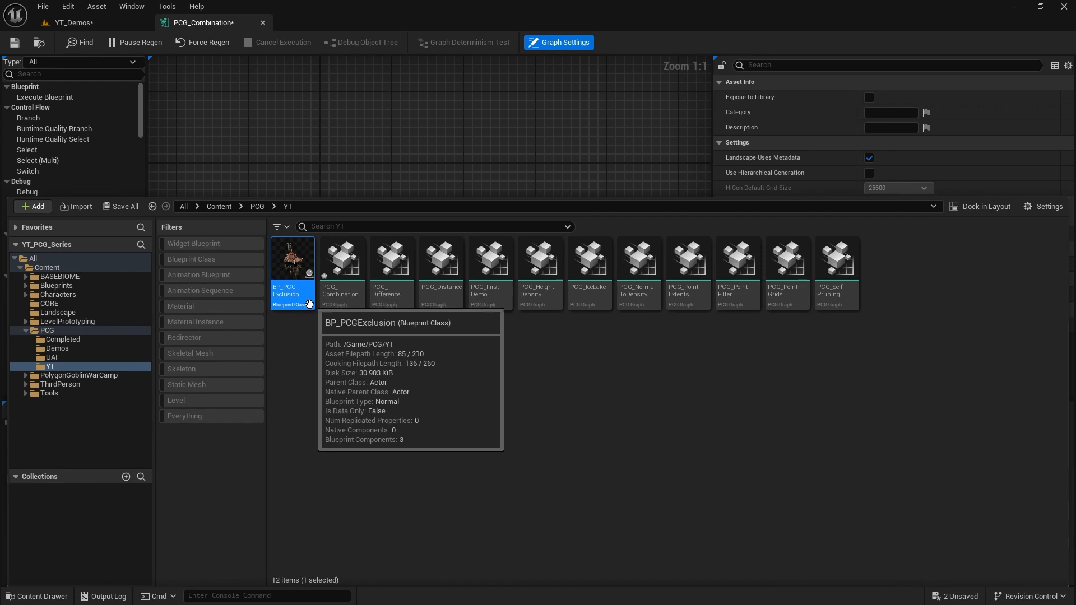
pyautogui.moveTo(290, 291); pyautogui.dragTo(330, 227)
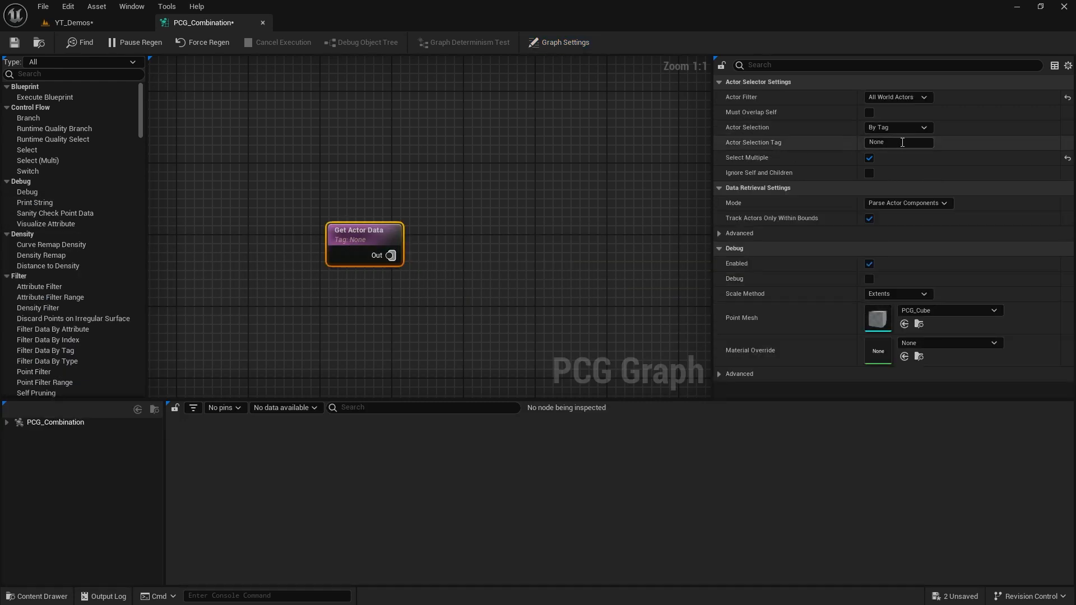
# Step: Try actor selection by class with BP_PCGExclusion on the Get Actor Data node, and return the selection to By Tag
pyautogui.click(897, 127)
pyautogui.click(917, 147)
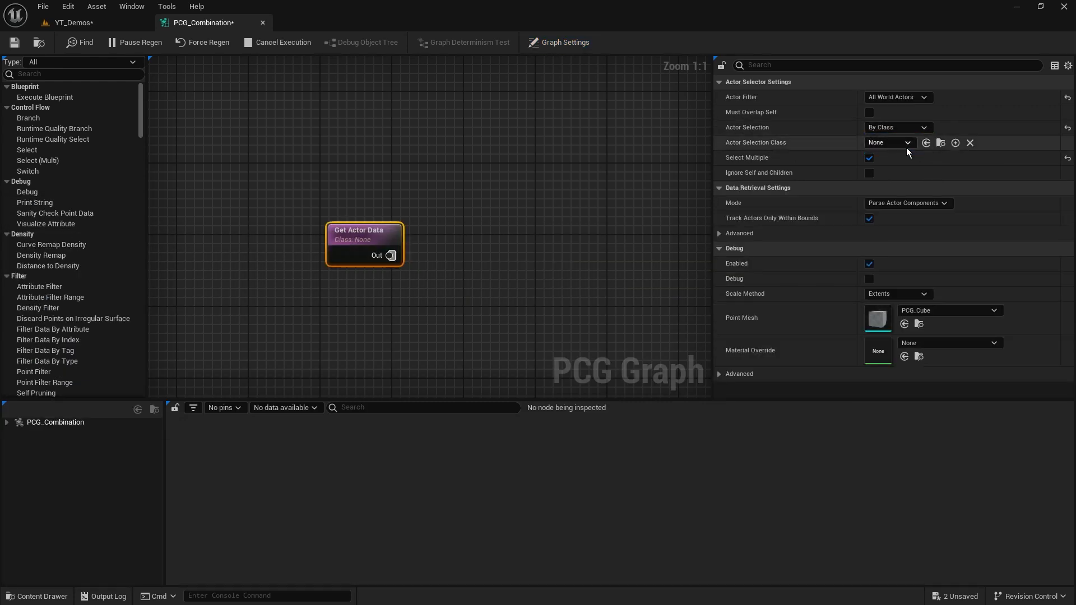
pyautogui.click(888, 142)
pyautogui.write('bp')
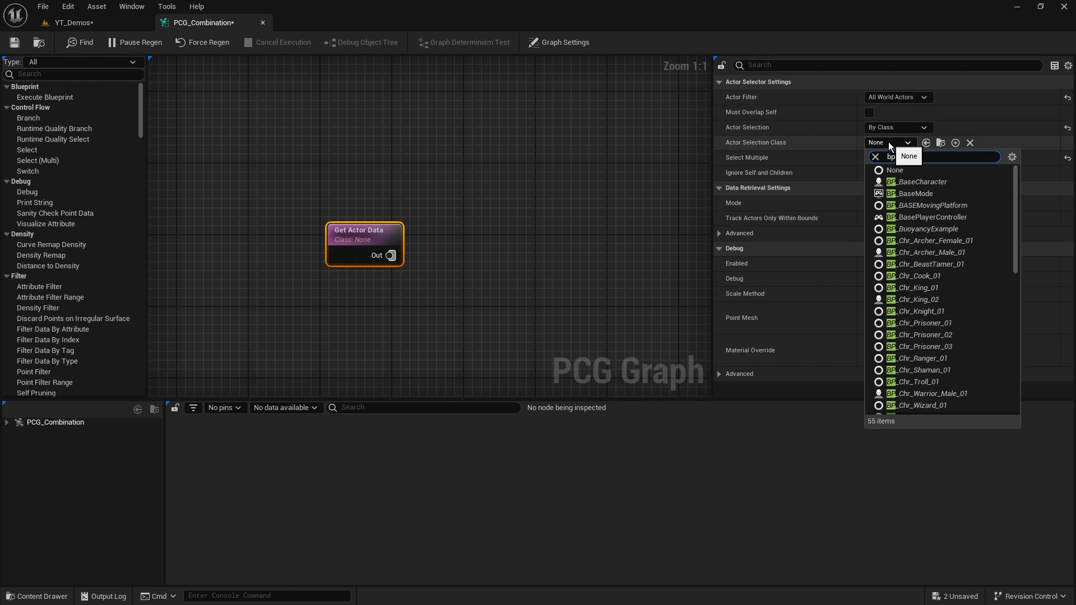
pyautogui.write('_pcg')
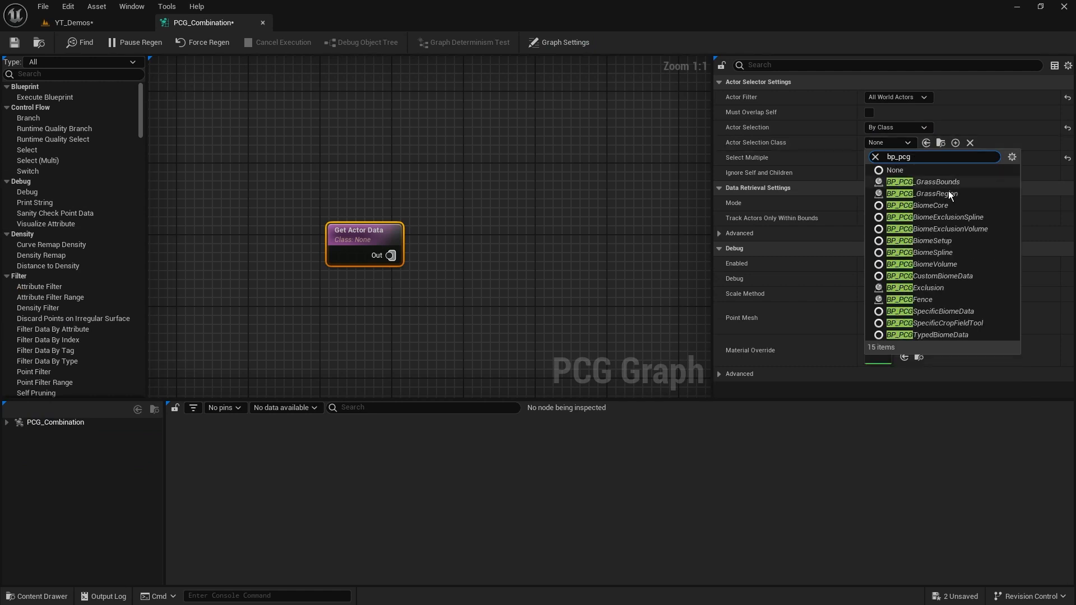
pyautogui.click(925, 289)
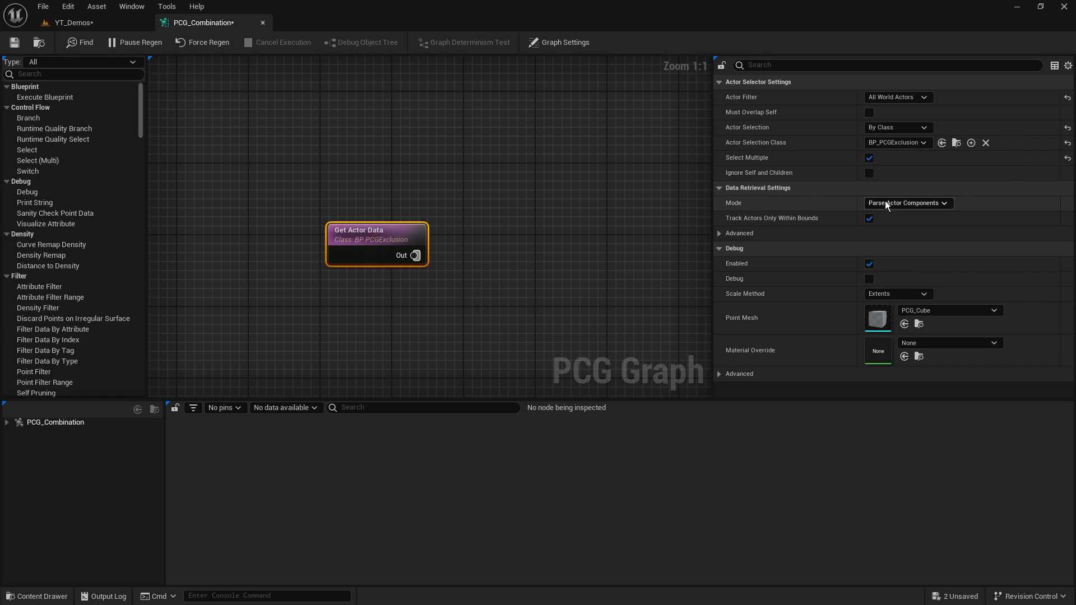
pyautogui.click(906, 129)
pyautogui.click(895, 139)
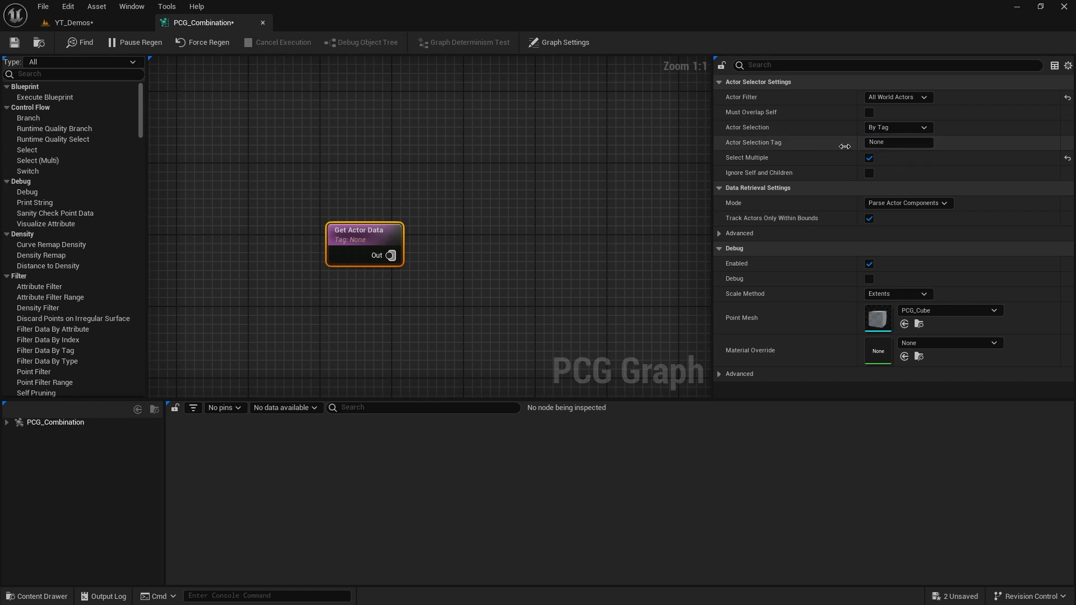
# Step: Create an Actor blueprint class named BP_PCGBuildings in the PCG/YT content folder
pyautogui.click(511, 235)
pyautogui.hotkey('ctrl', 'space')
pyautogui.click(304, 373)
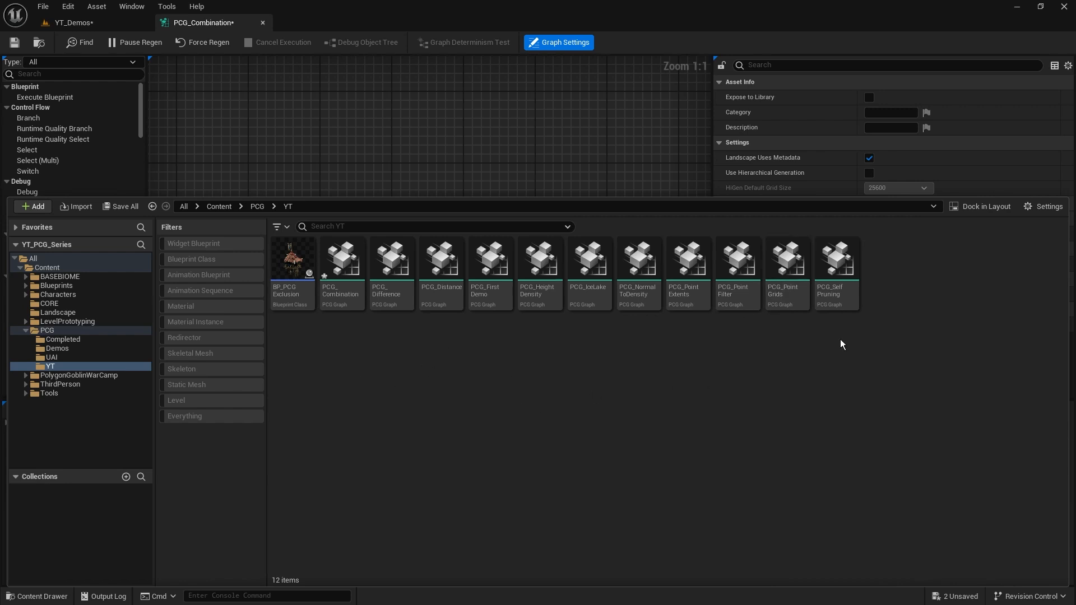
pyautogui.rightClick(866, 351)
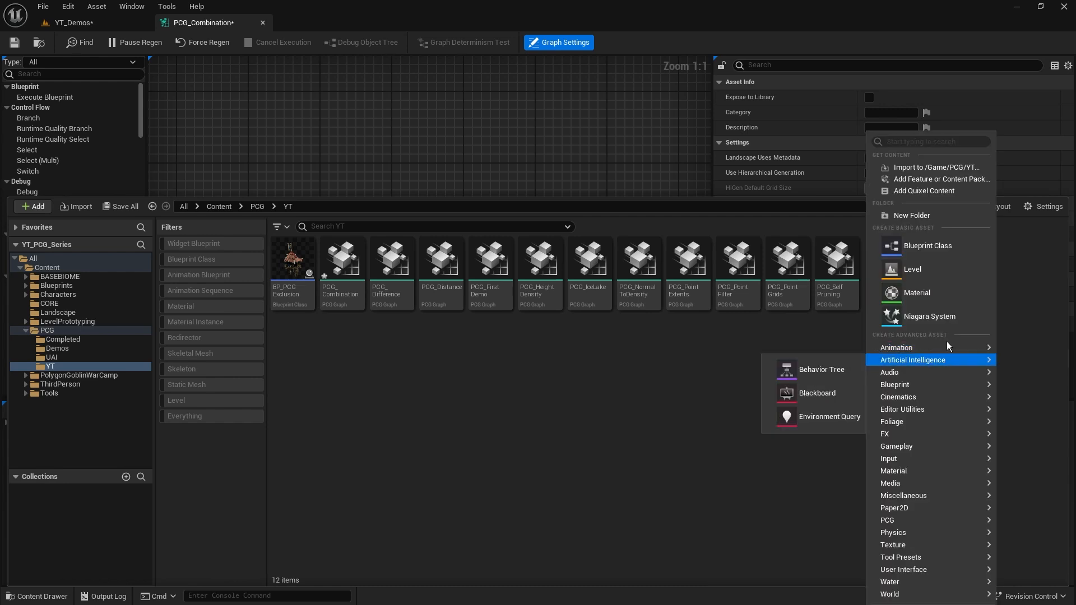
pyautogui.click(949, 244)
pyautogui.click(444, 207)
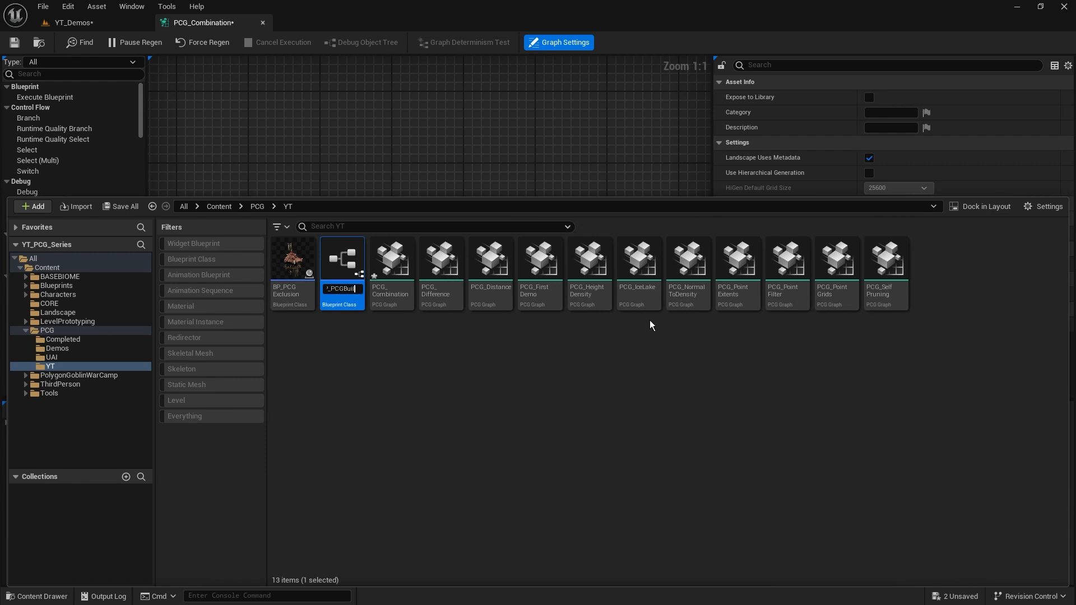
pyautogui.press('Return')
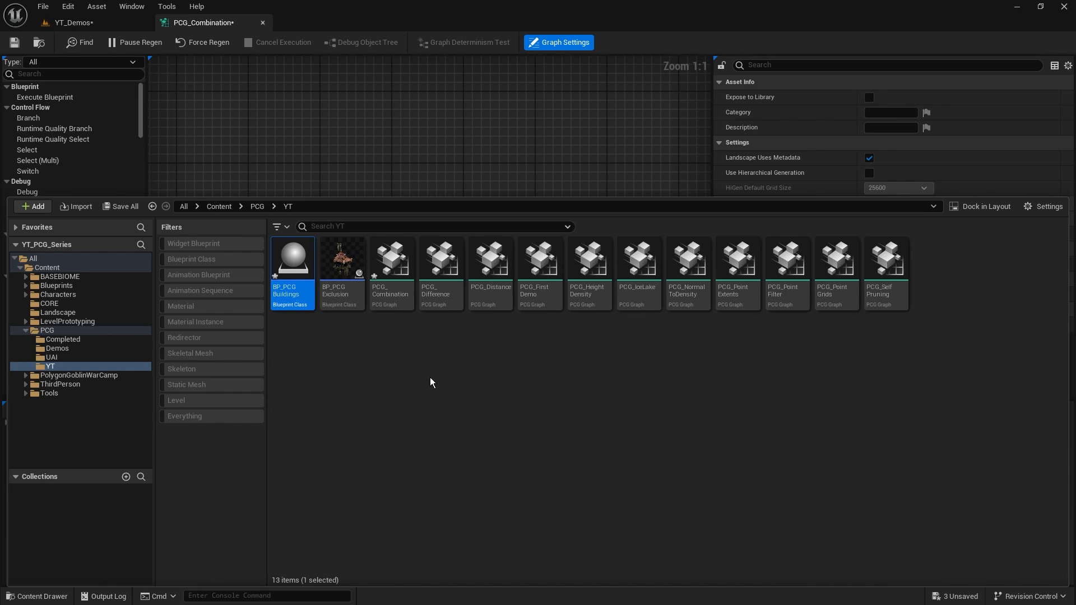
# Step: Open the BP_PCGBuildings blueprint and add a Static Mesh component with its default name
pyautogui.doubleClick(292, 269)
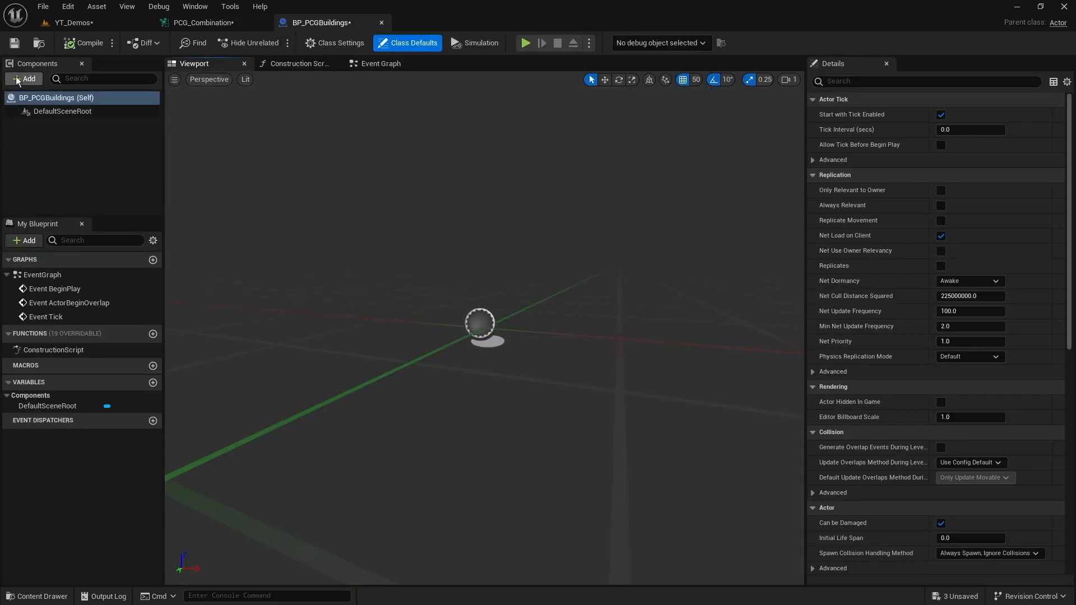
pyautogui.click(24, 79)
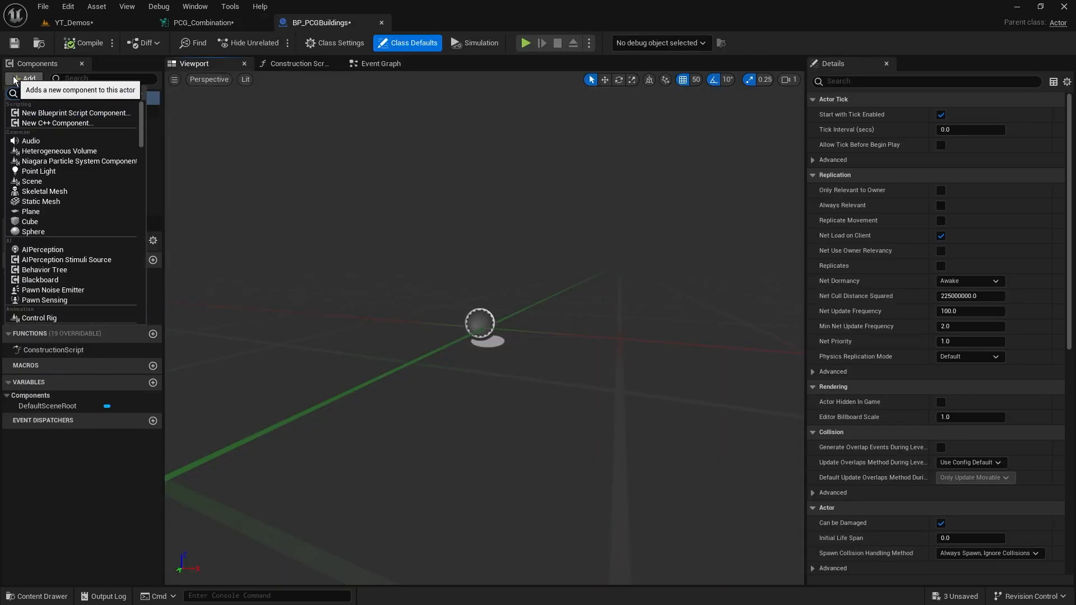
pyautogui.write('static')
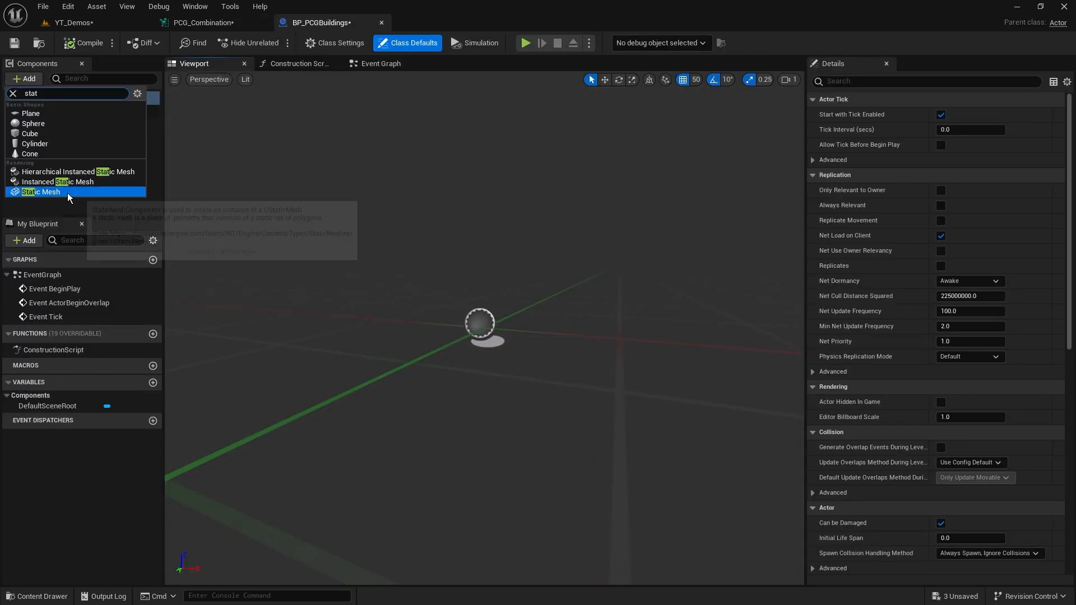
pyautogui.click(61, 193)
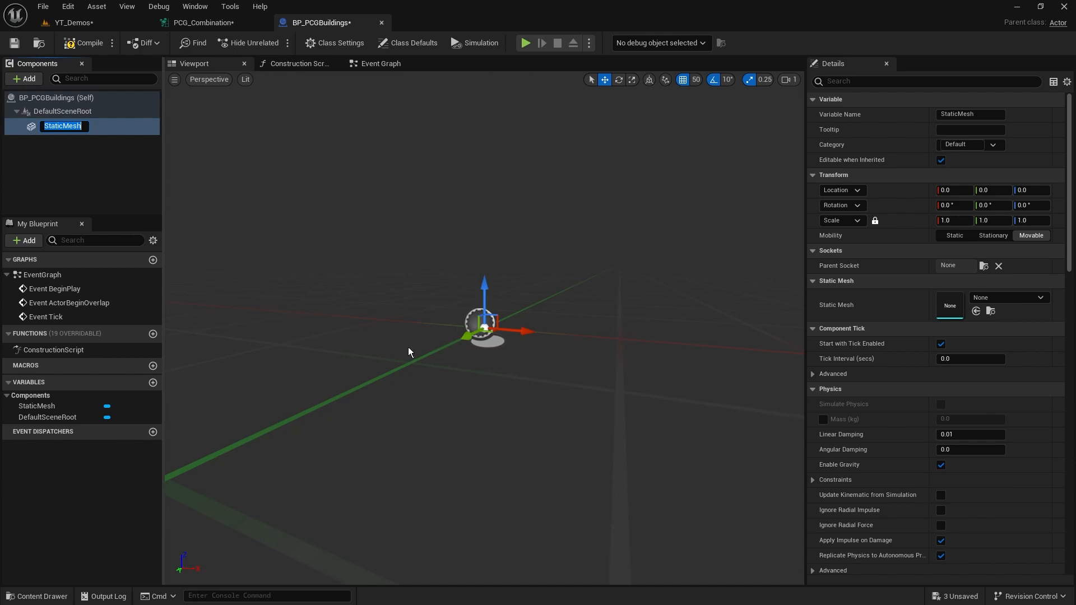
pyautogui.press('Return')
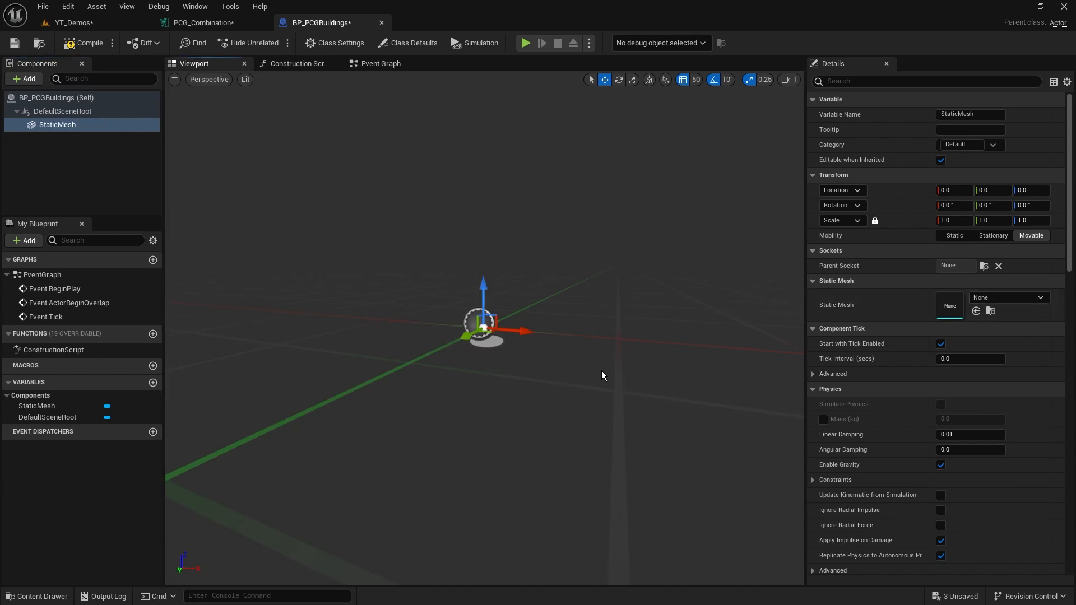
# Step: Browse the content to the PolygonGoblinWarCamp/Meshes/Buildings folder and enlarge the asset browsing area
pyautogui.hotkey('ctrl', 'space')
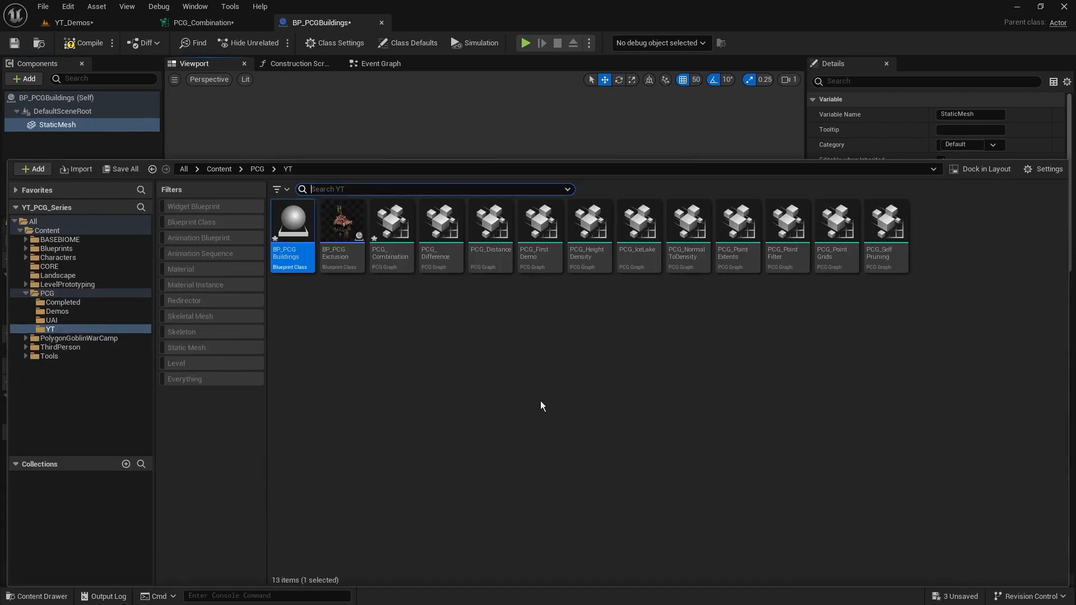
pyautogui.click(27, 337)
pyautogui.click(56, 347)
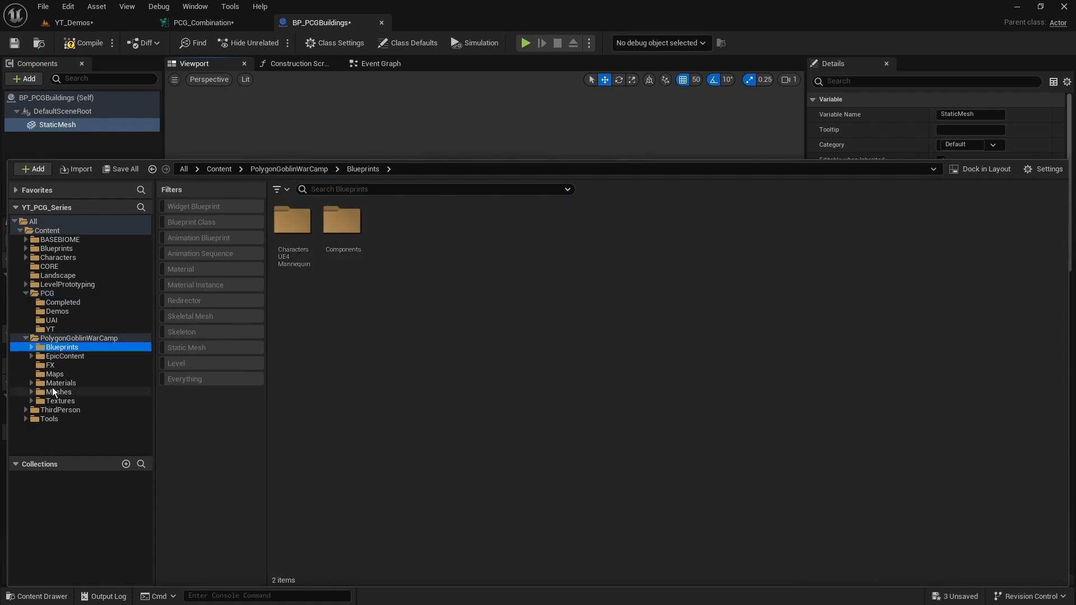
pyautogui.click(53, 392)
pyautogui.doubleClick(288, 257)
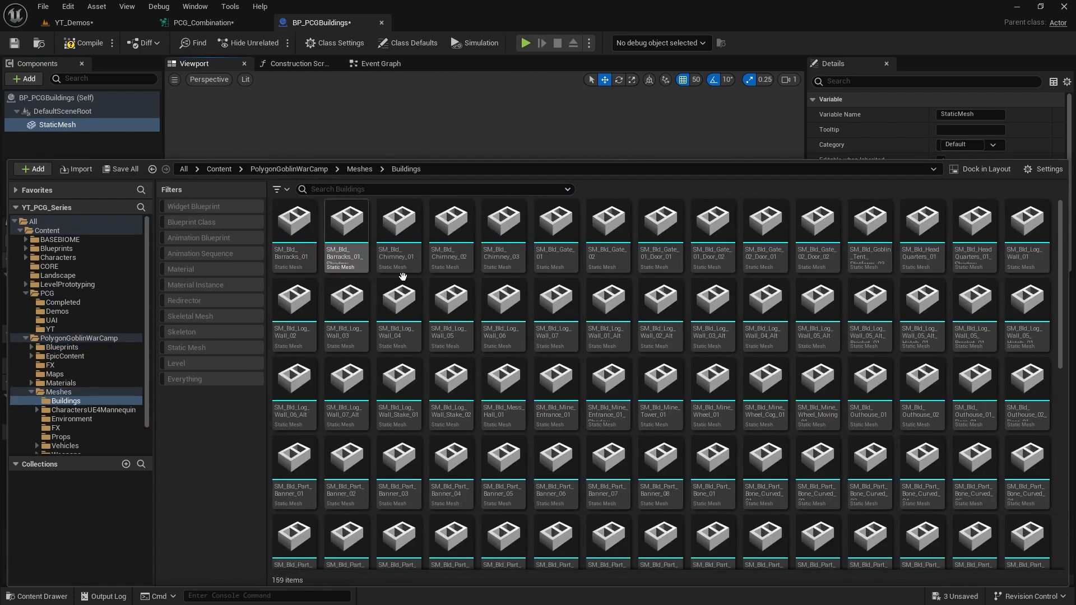
pyautogui.moveTo(639, 161); pyautogui.dragTo(639, 107)
# Step: Assign the SM_Bld_Tent_Small_01 mesh to the StaticMesh component and compile the BP_PCGBuildings blueprint
pyautogui.scroll(-5, 815, 449)
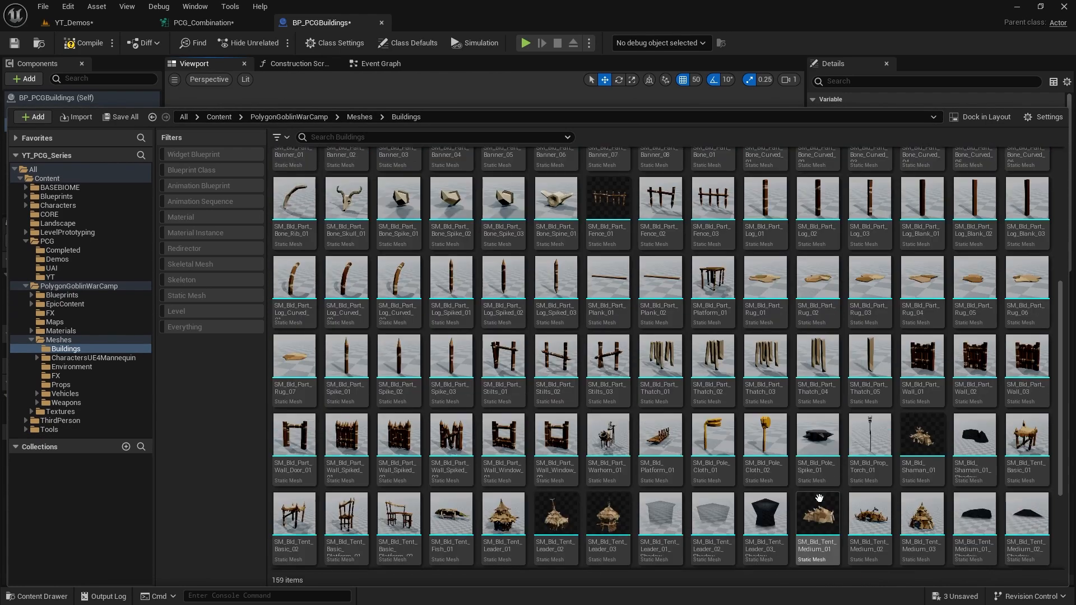
pyautogui.scroll(-3, 819, 498)
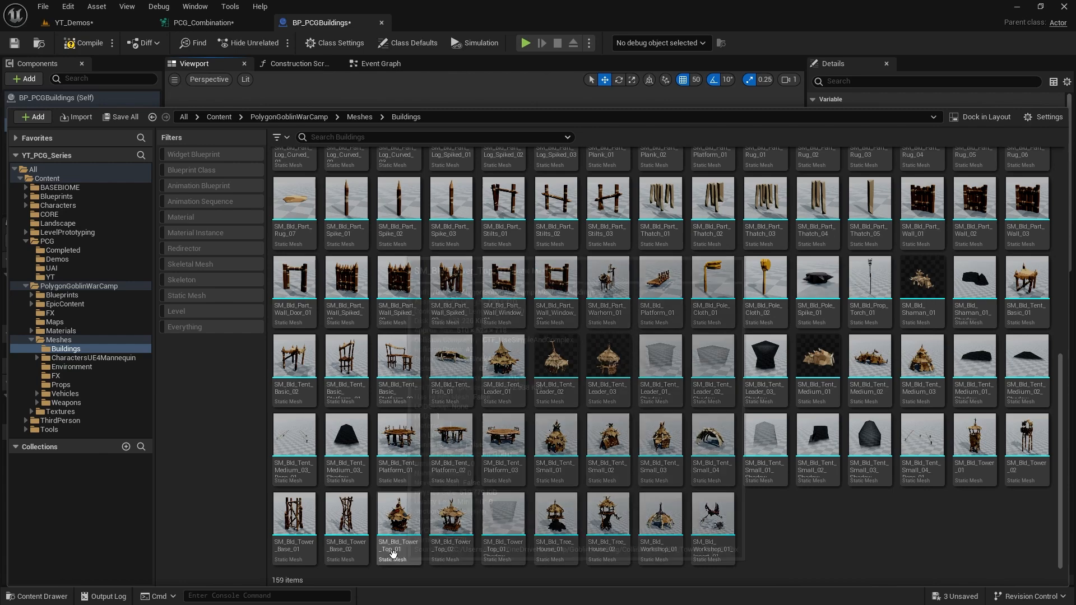
pyautogui.click(556, 440)
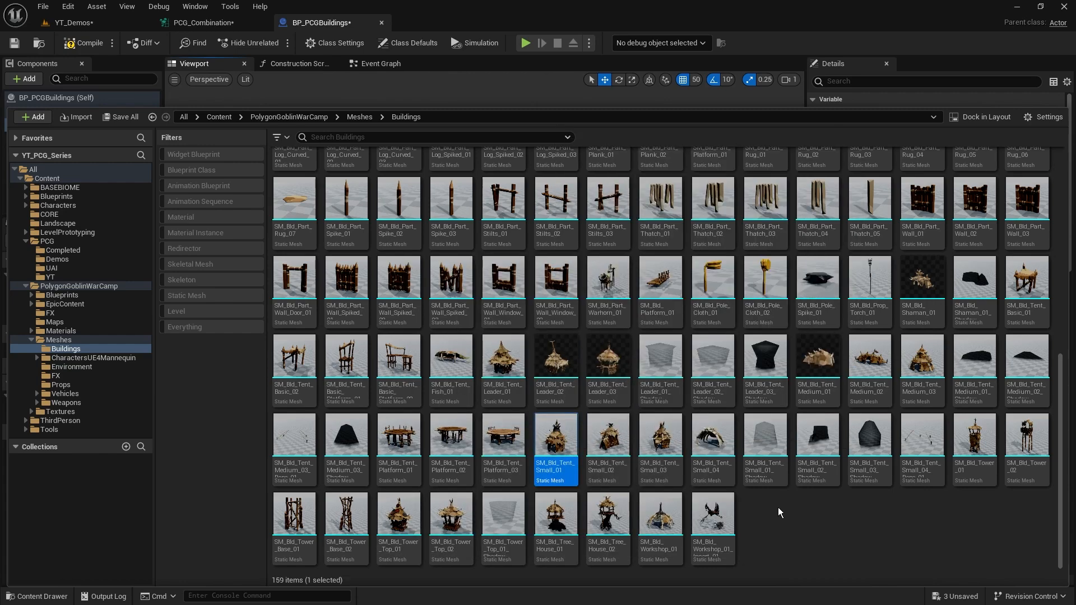
pyautogui.click(528, 94)
pyautogui.click(976, 313)
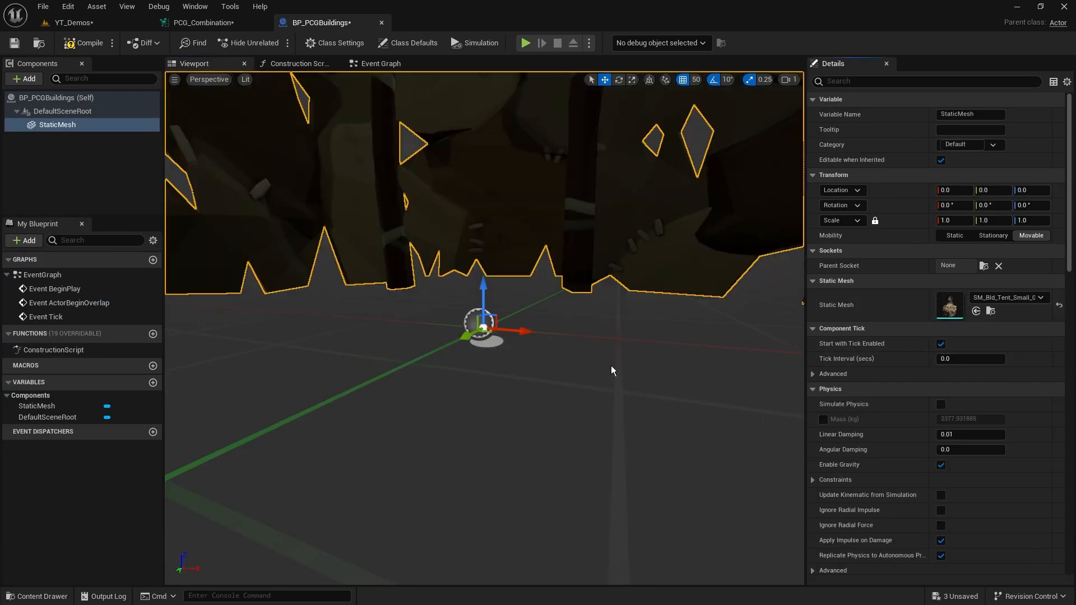
pyautogui.moveTo(611, 371); pyautogui.dragTo(636, 365, button='right')
pyautogui.click(84, 43)
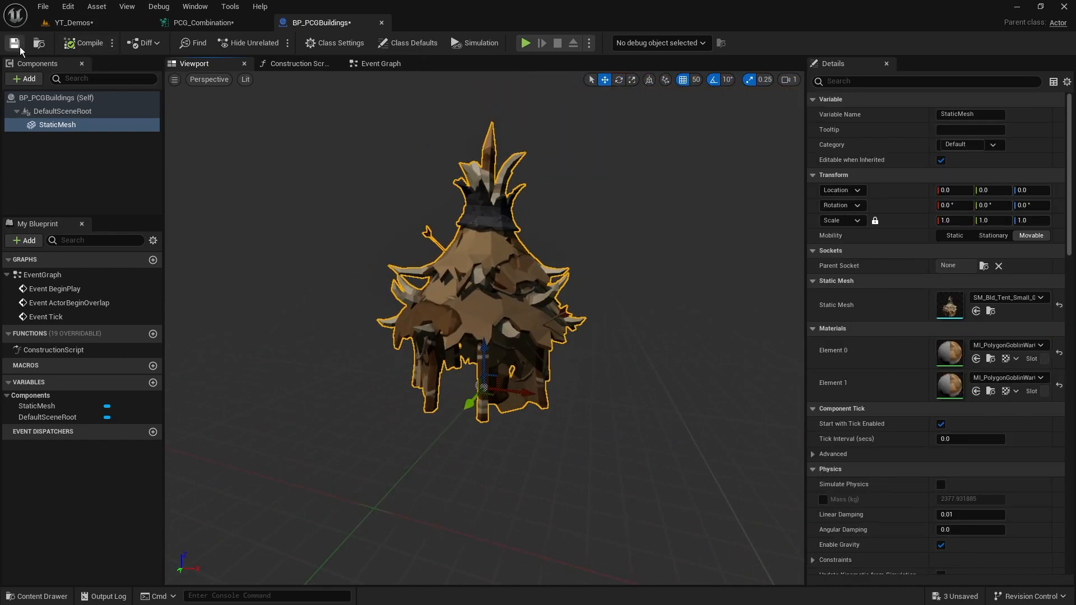
# Step: Save the BP_PCGBuildings blueprint, return to the YT_Demos level and browse the content to the PCG/YT folder
pyautogui.click(15, 42)
pyautogui.click(93, 21)
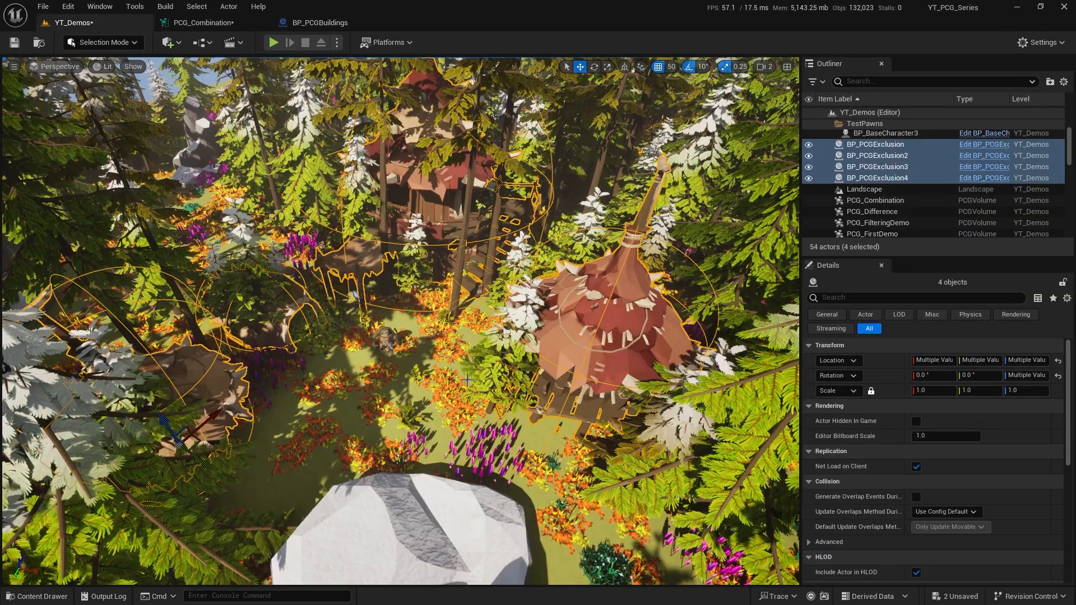
pyautogui.moveTo(558, 402)
pyautogui.mouseDown(button='right')
pyautogui.moveTo(566, 426)
pyautogui.moveTo(560, 411)
pyautogui.mouseUp(button='right')
pyautogui.hotkey('ctrl', 'space')
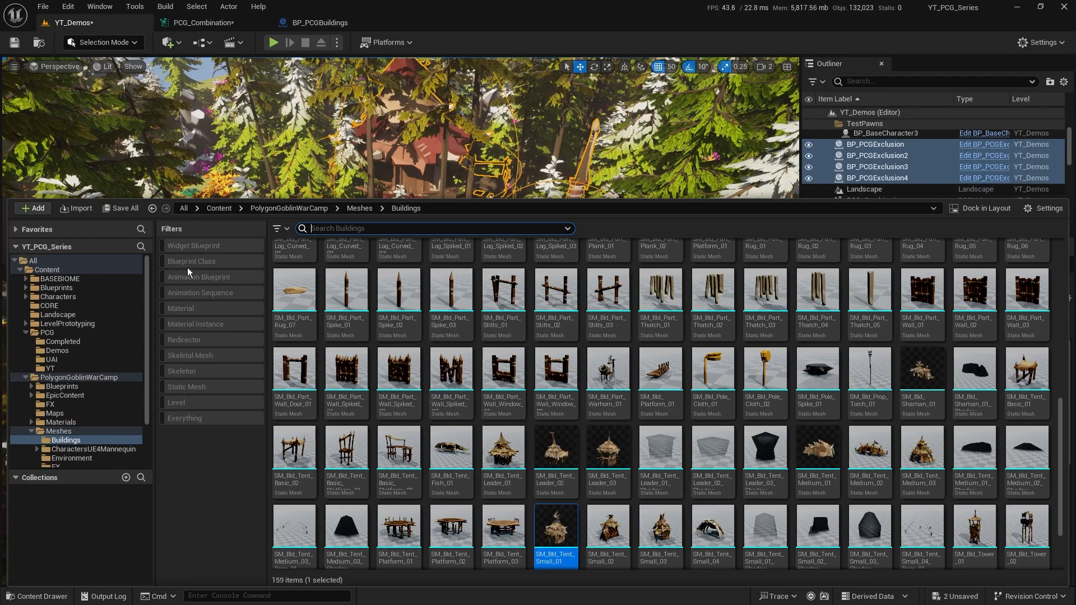
pyautogui.click(27, 332)
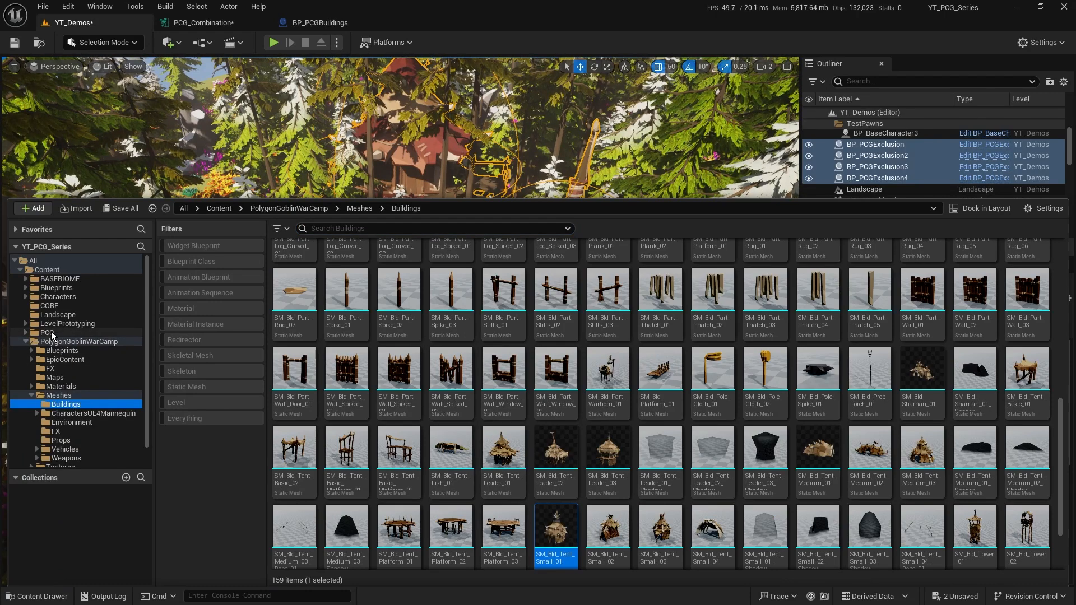
pyautogui.click(50, 332)
pyautogui.click(440, 262)
pyautogui.doubleClick(440, 262)
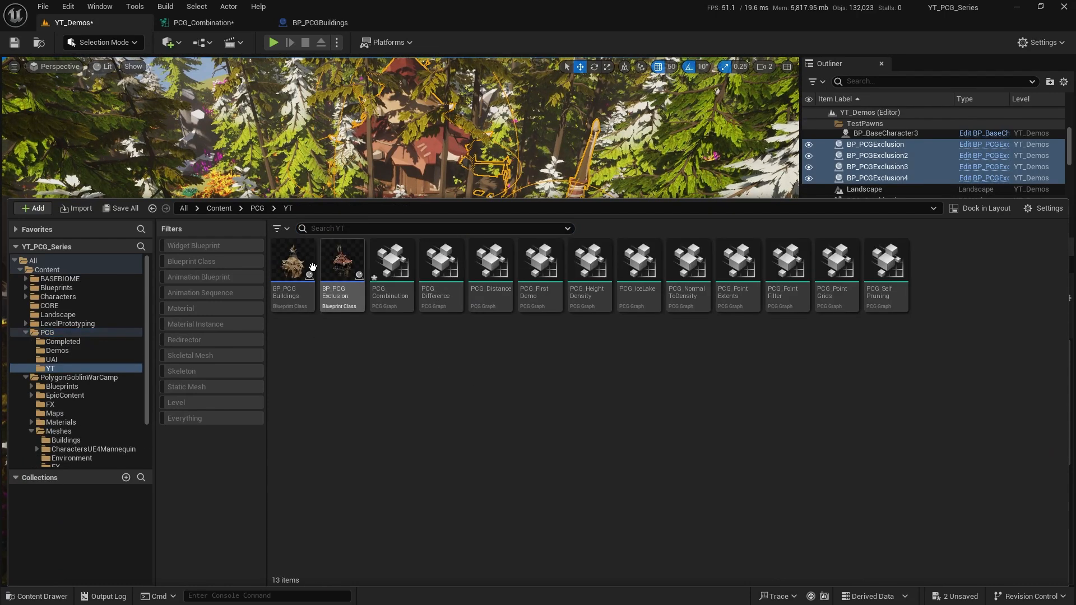
# Step: Place a BP_PCGBuildings actor in the forest beside the red-roofed hut and shift it to an X location of -18400
pyautogui.moveTo(312, 268); pyautogui.dragTo(612, 428)
pyautogui.press('w')
pyautogui.moveTo(612, 428); pyautogui.dragTo(605, 392, button='right')
pyautogui.press('s')
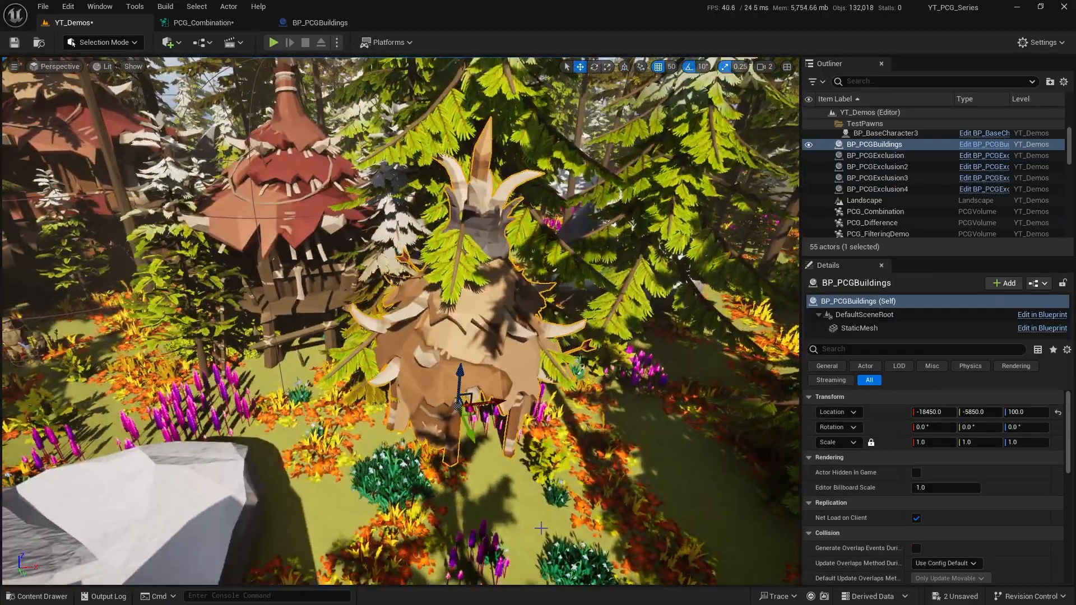
pyautogui.moveTo(468, 400); pyautogui.dragTo(498, 402)
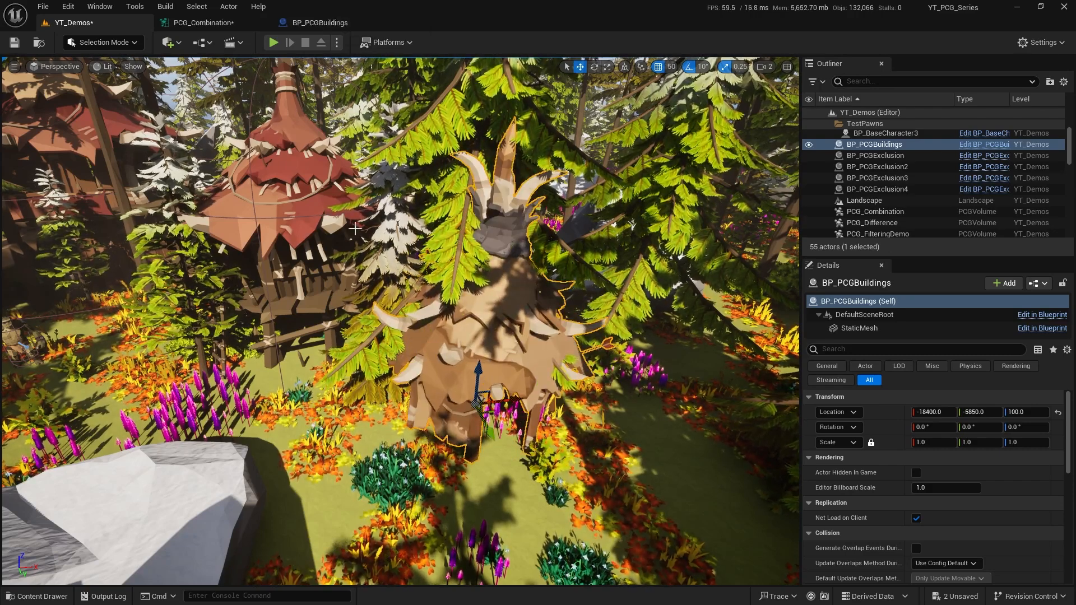
# Step: Open the blueprint of the neighbouring BP_PCGExclusion hut, find its actor tags and copy the PCGExclude tag
pyautogui.click(347, 264)
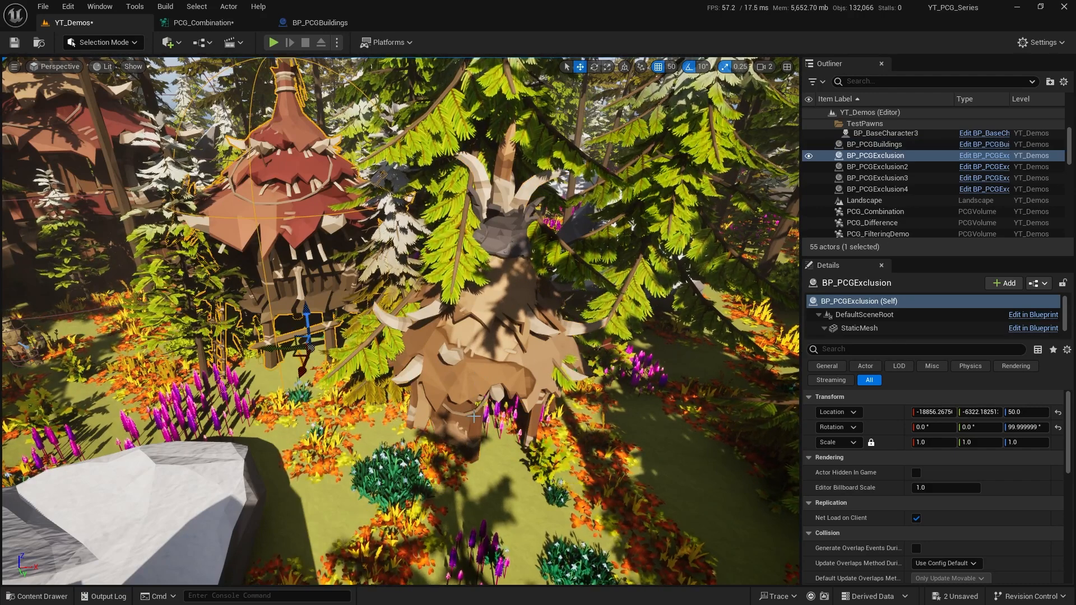
pyautogui.hotkey('ctrl', 'e')
pyautogui.moveTo(367, 181); pyautogui.dragTo(431, 345, button='right')
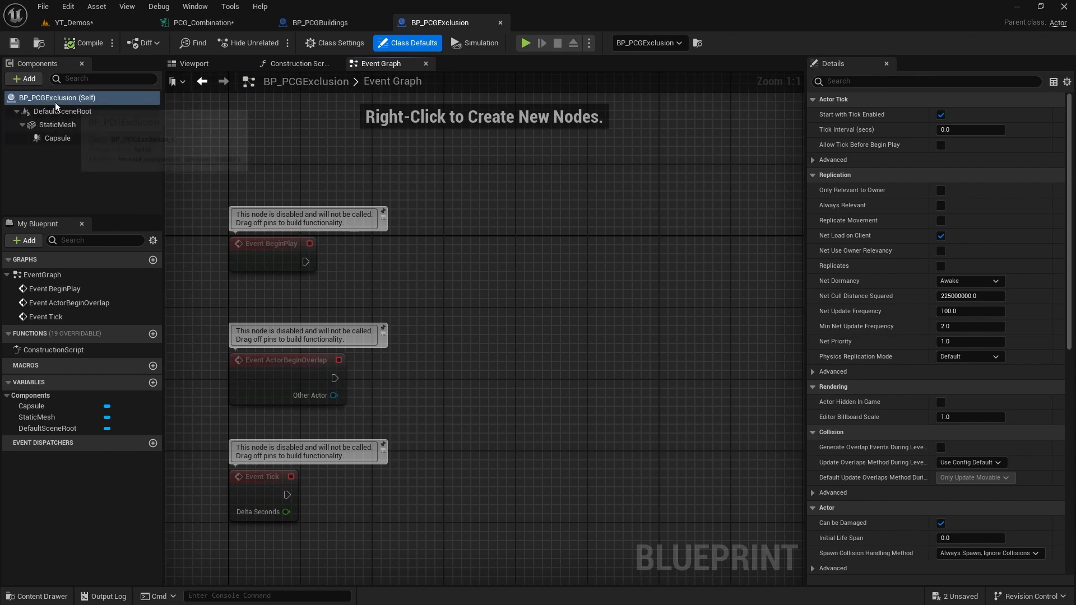
pyautogui.click(883, 83)
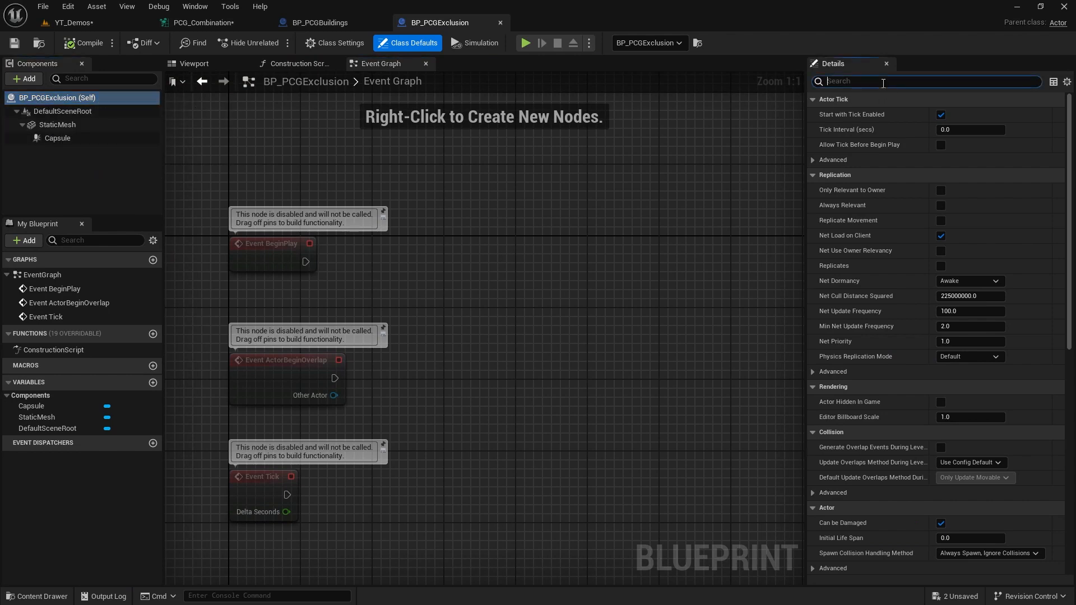
pyautogui.write('tag')
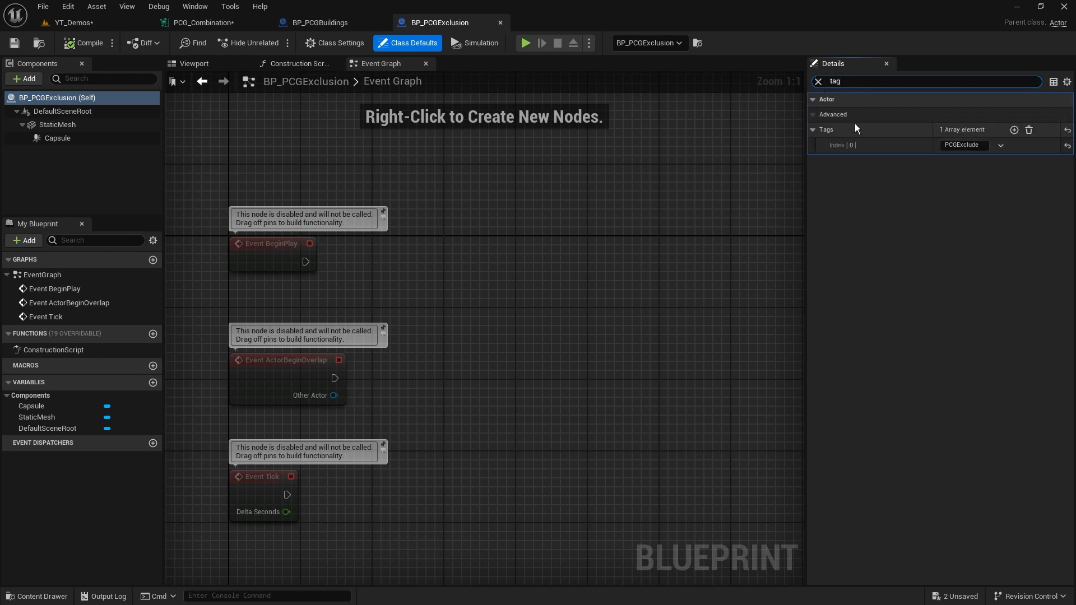
pyautogui.click(977, 146)
pyautogui.hotkey('ctrl', 'c')
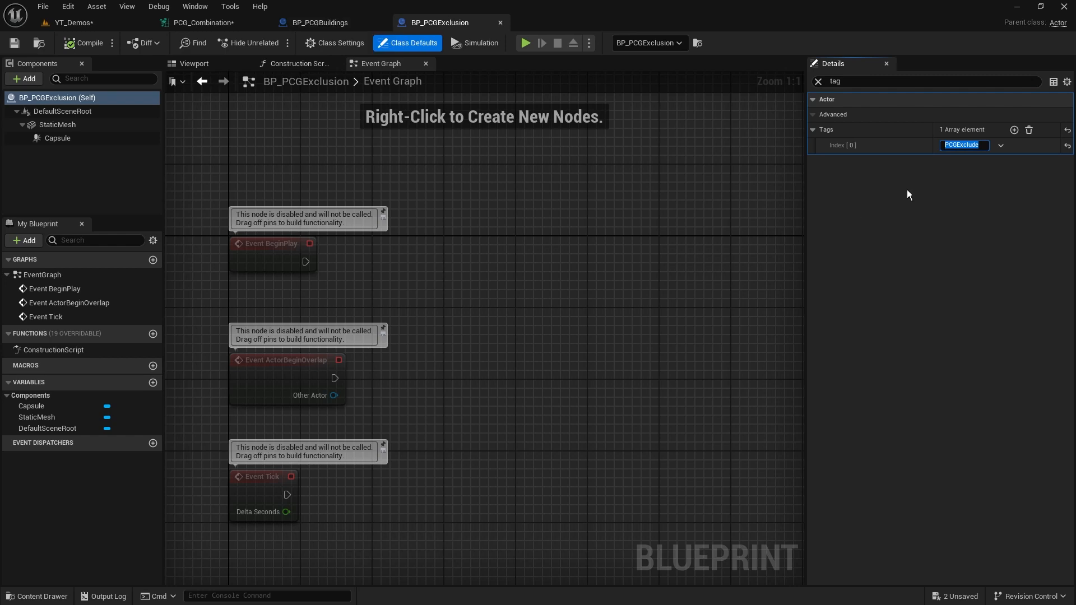
# Step: Add the PCGExclude actor tag to the BP_PCGBuildings class defaults, then compile and save the blueprint
pyautogui.click(320, 22)
pyautogui.click(47, 98)
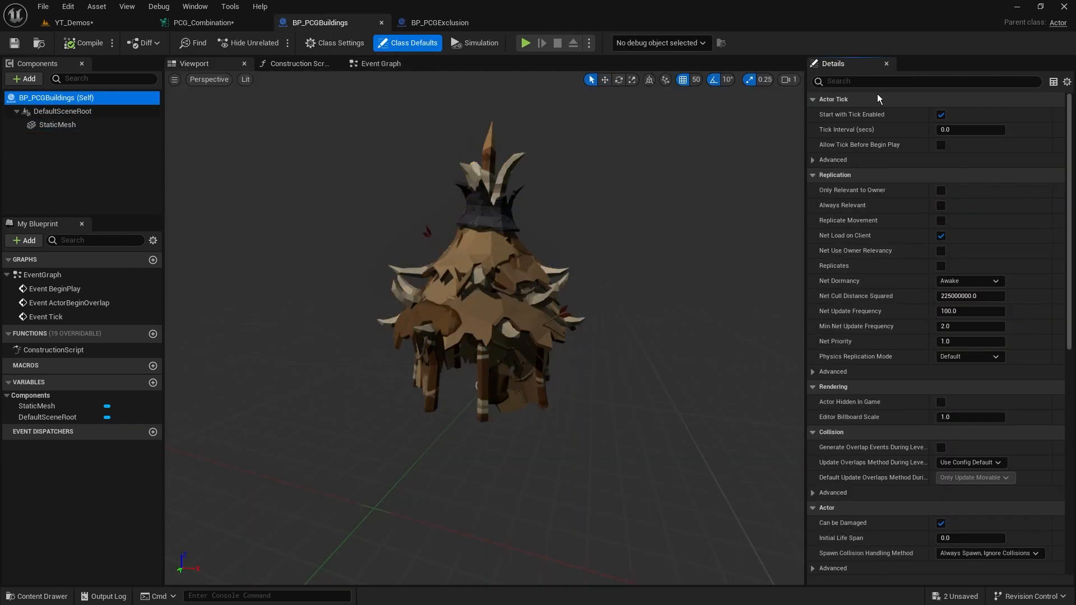
pyautogui.click(879, 80)
pyautogui.write('tag')
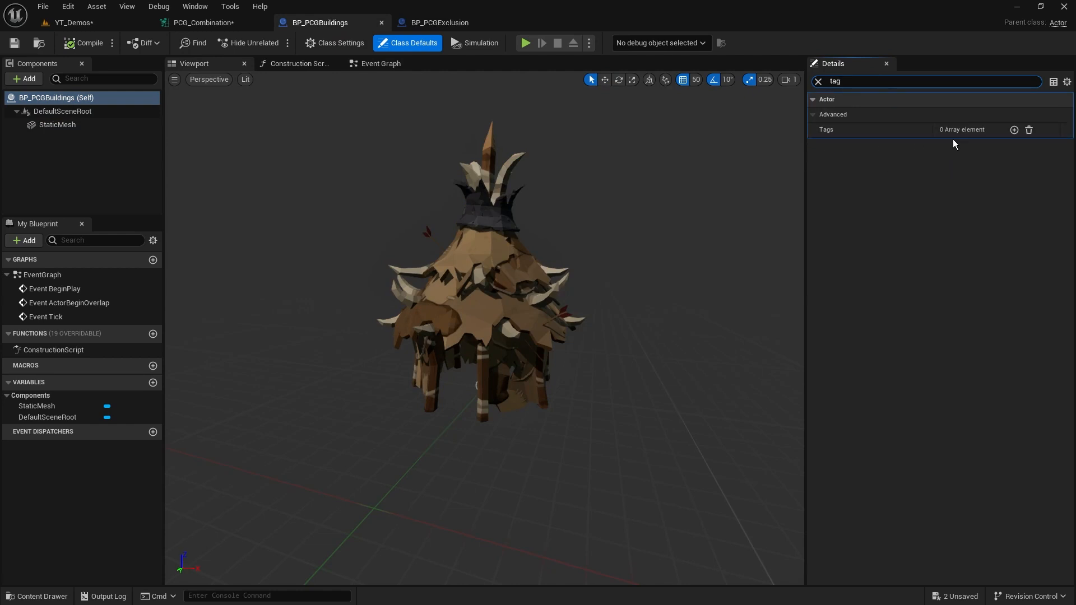
pyautogui.click(1014, 130)
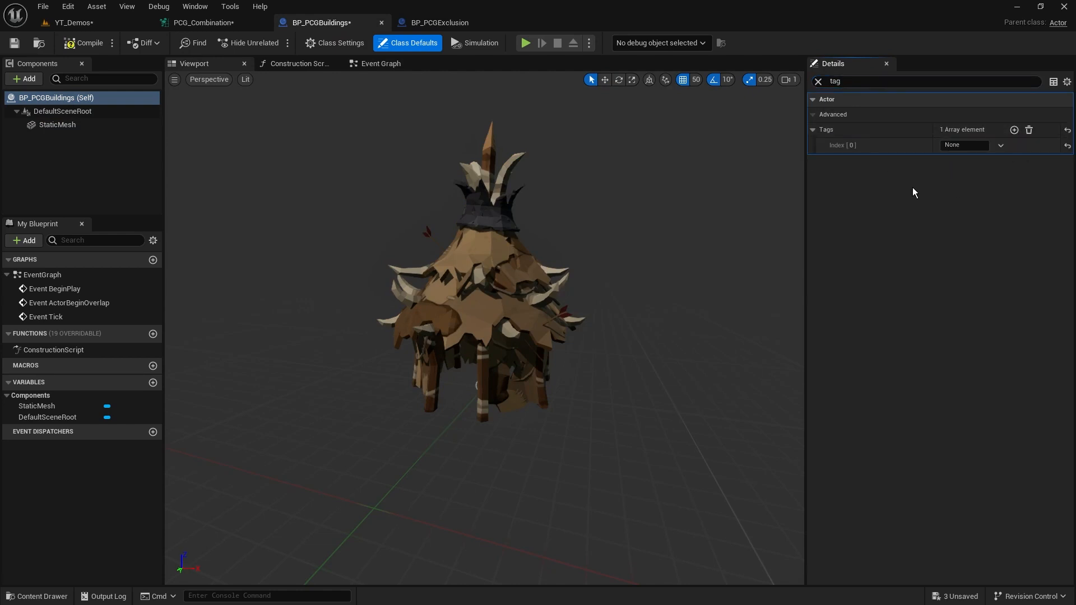
pyautogui.click(959, 145)
pyautogui.hotkey('ctrl', 'v')
pyautogui.hotkey('ctrl', 'a')
pyautogui.click(84, 43)
pyautogui.hotkey('ctrl', 's')
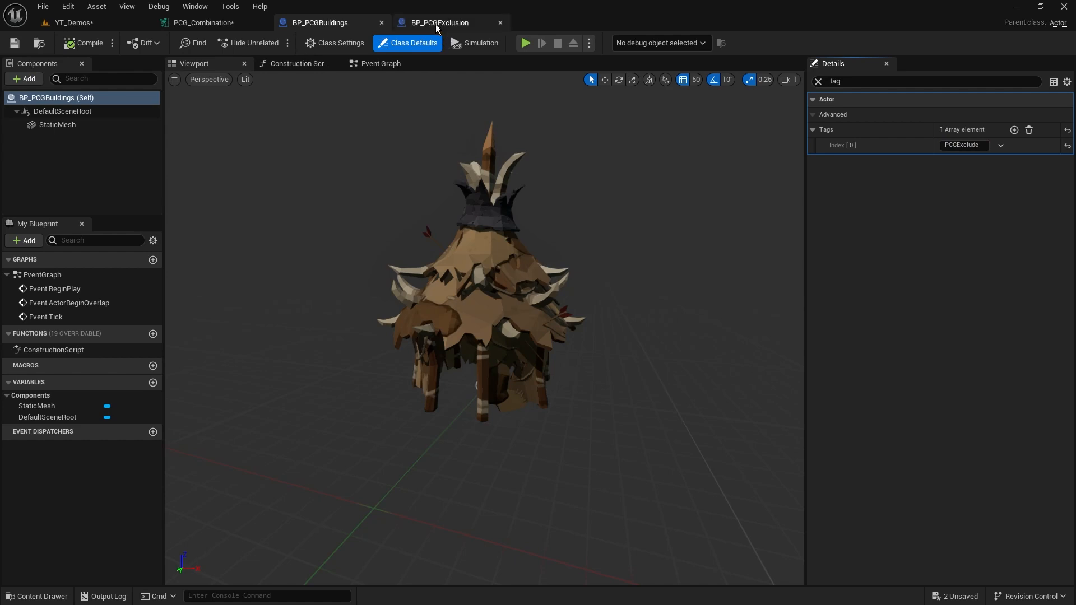
# Step: Set the Get Actor Data node's Actor Selection Tag to PCGExclude in the PCG_Combination graph and save the graph
pyautogui.click(197, 22)
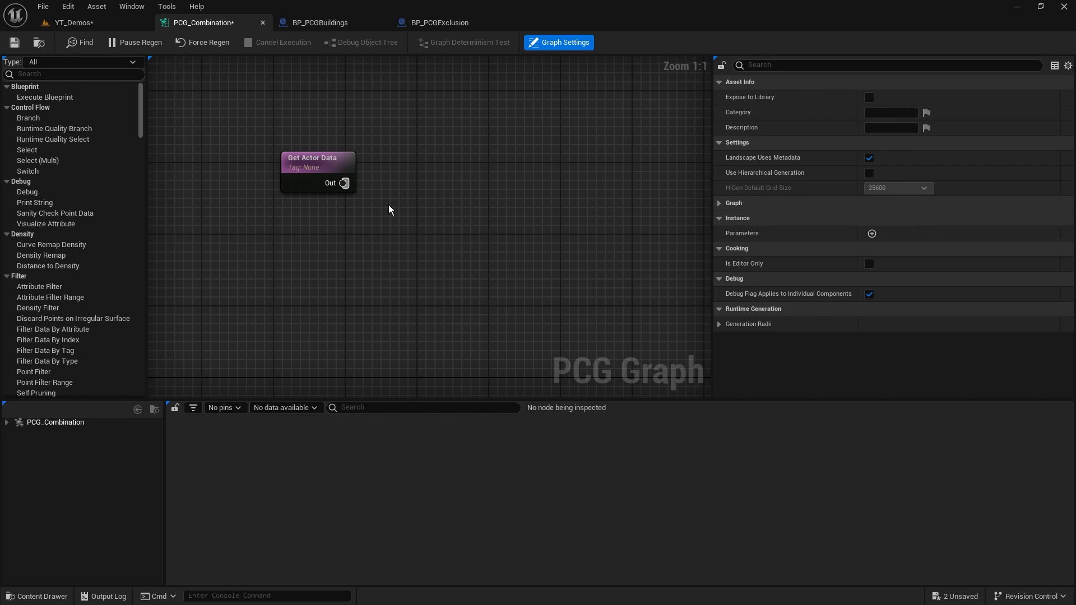
pyautogui.moveTo(343, 110); pyautogui.dragTo(282, 251)
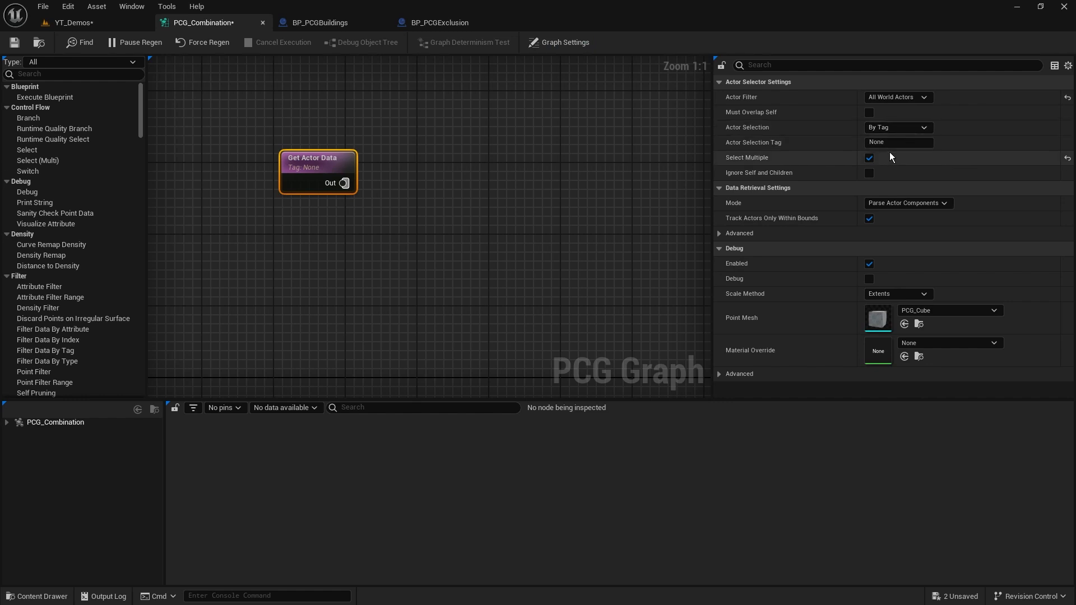
pyautogui.click(911, 146)
pyautogui.write('PCGExclude')
pyautogui.click(413, 230)
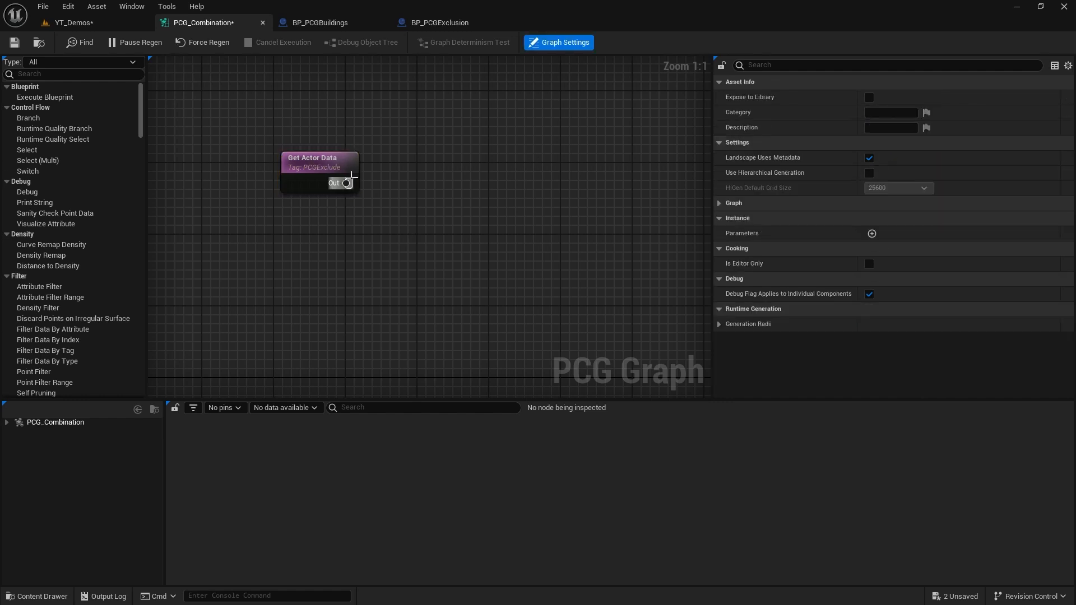
pyautogui.click(331, 170)
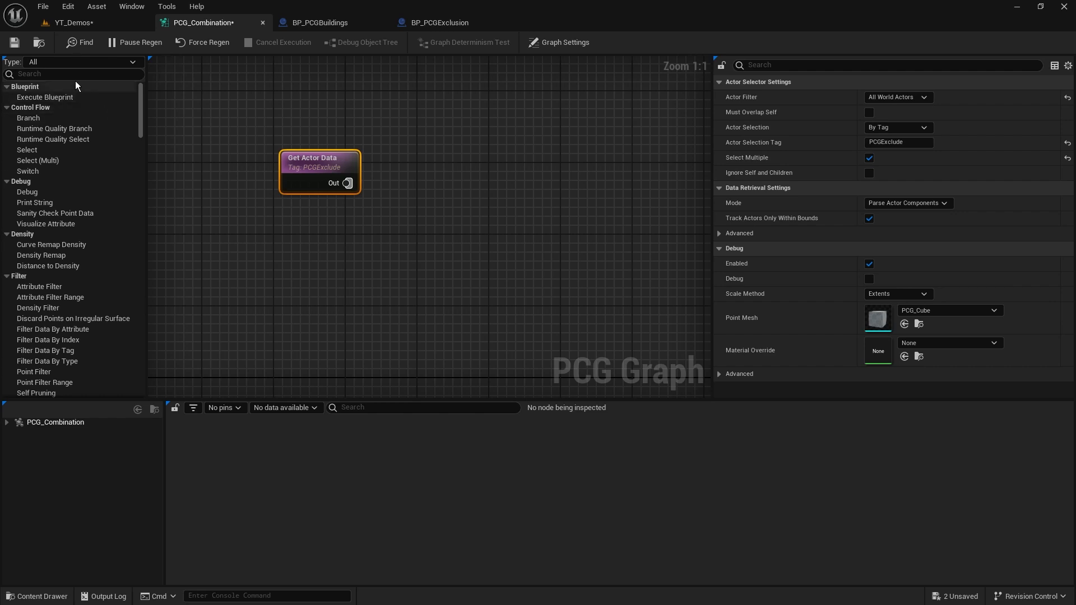
pyautogui.click(14, 42)
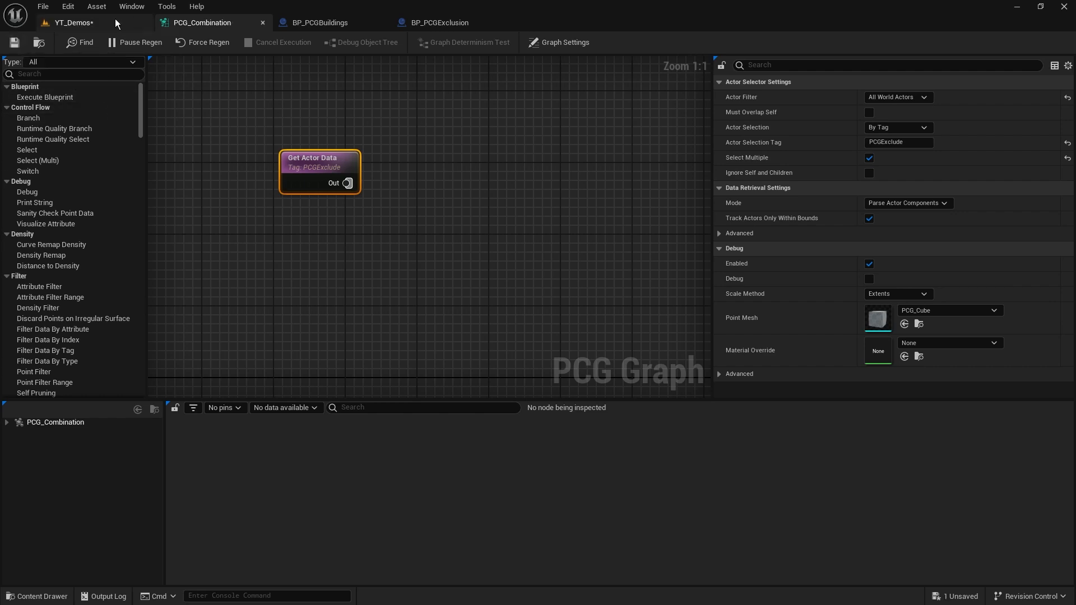
pyautogui.click(99, 20)
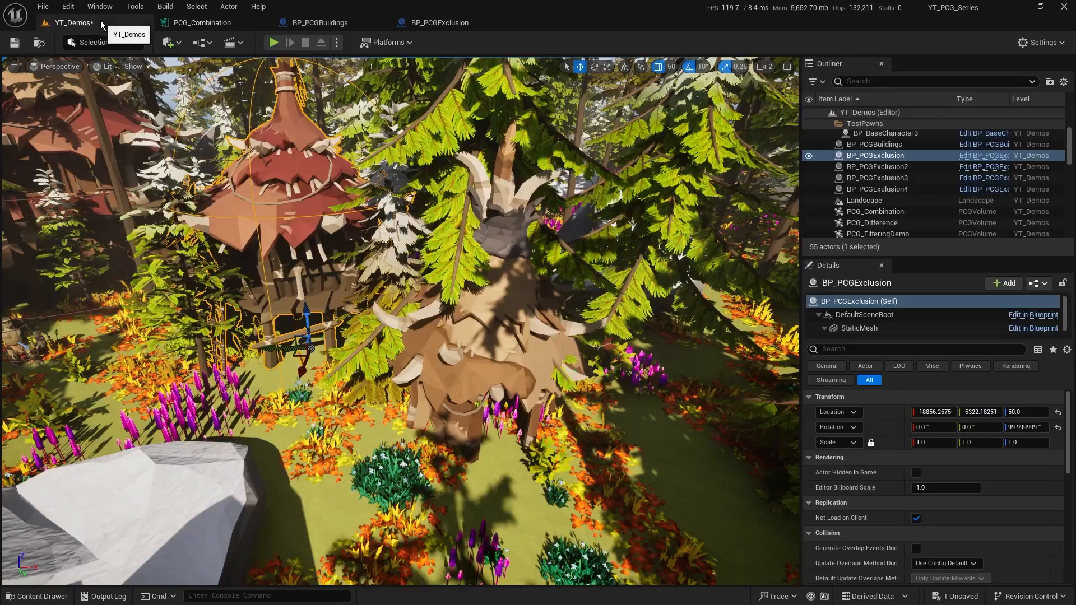
# Step: Add a named reroute declaration node from the Get Actor Data output in PCG_Combination and align it beside that node
pyautogui.click(199, 25)
pyautogui.moveTo(346, 183); pyautogui.dragTo(469, 242)
pyautogui.write('named')
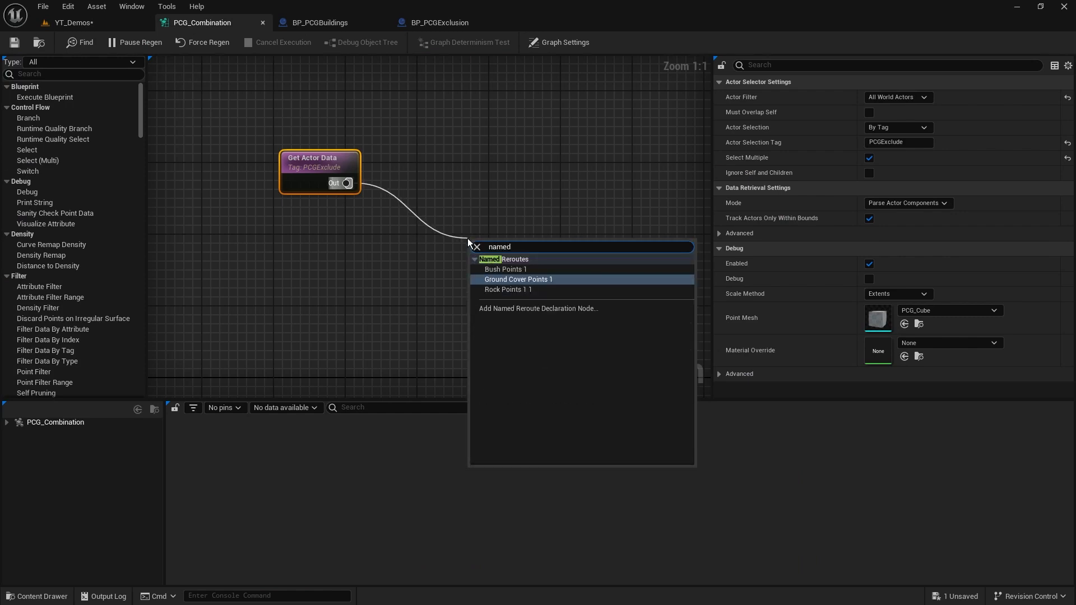
pyautogui.click(591, 308)
pyautogui.moveTo(554, 262); pyautogui.dragTo(485, 195)
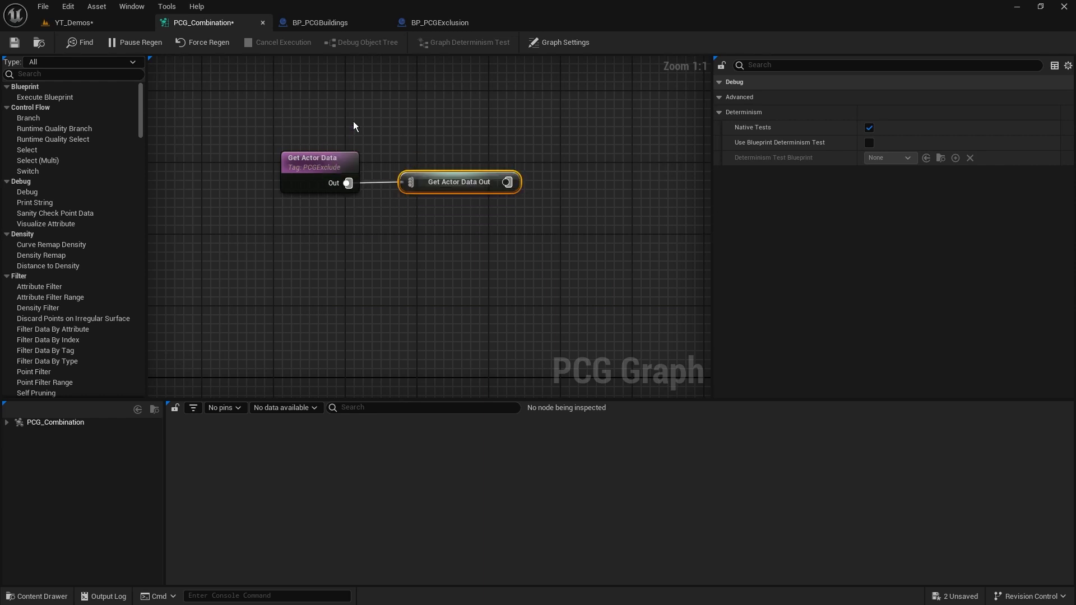
# Step: Rename the Get Actor Data reroute node as PCGExclusionActors and save the graph
pyautogui.moveTo(353, 125); pyautogui.dragTo(264, 252)
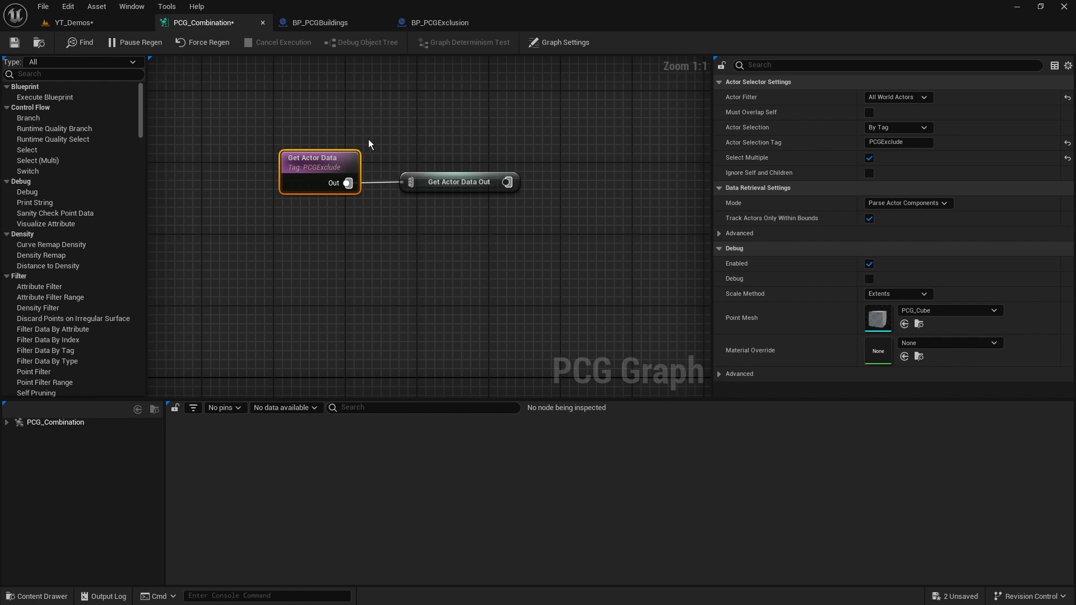
pyautogui.moveTo(366, 132); pyautogui.dragTo(282, 254)
pyautogui.moveTo(517, 139); pyautogui.dragTo(453, 203)
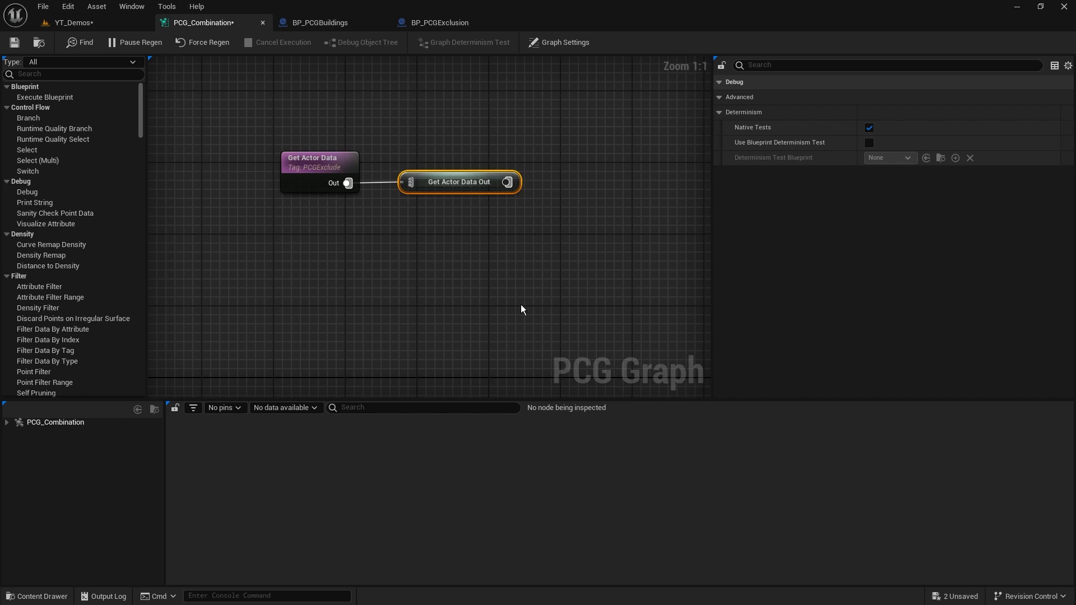
pyautogui.press('F2')
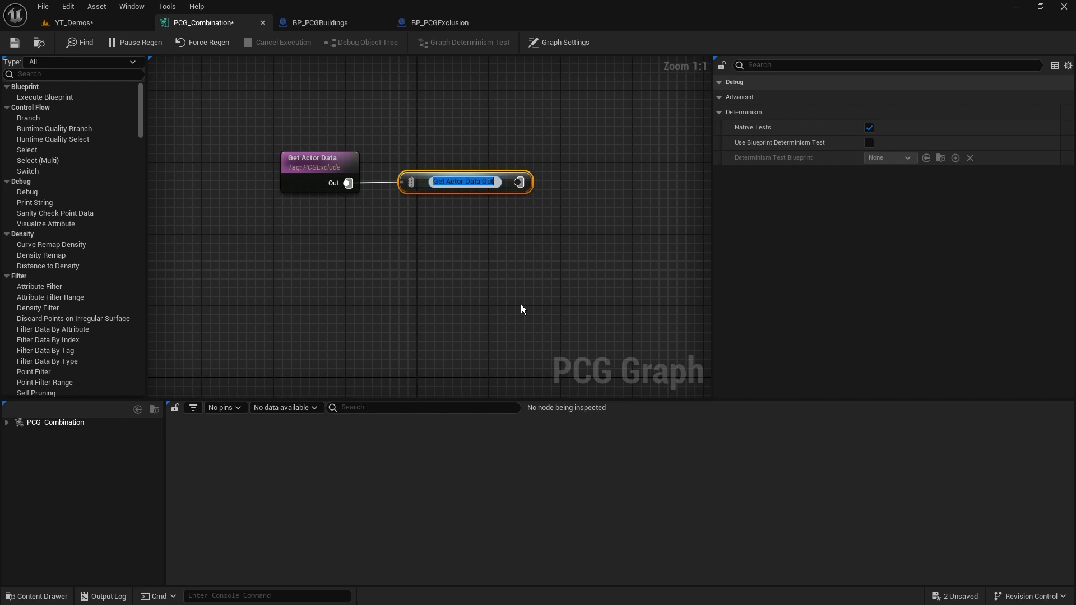
pyautogui.write('PC')
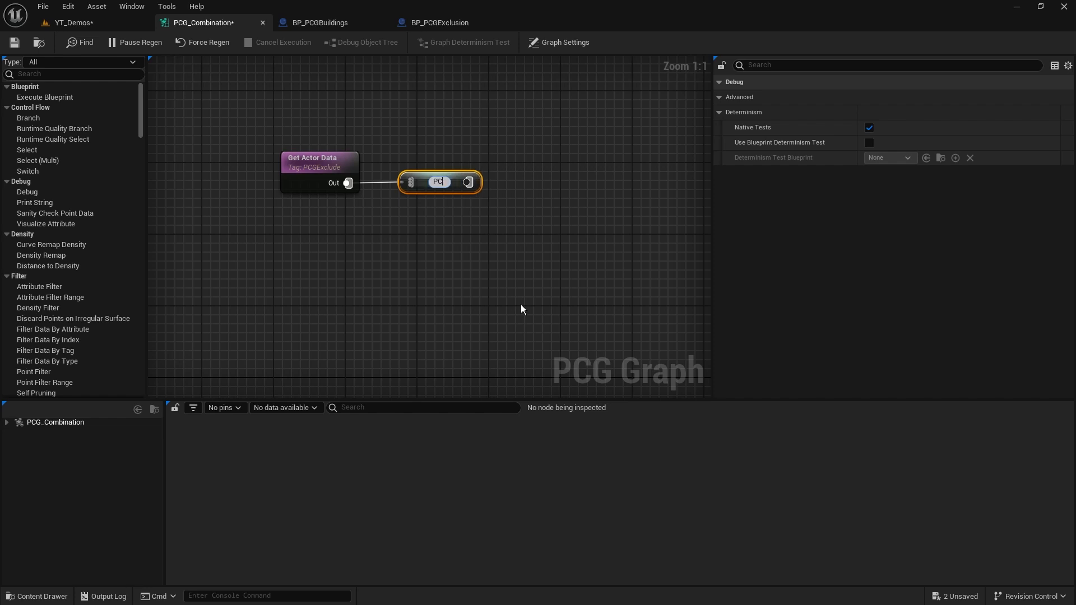
pyautogui.write('GExclusionActors')
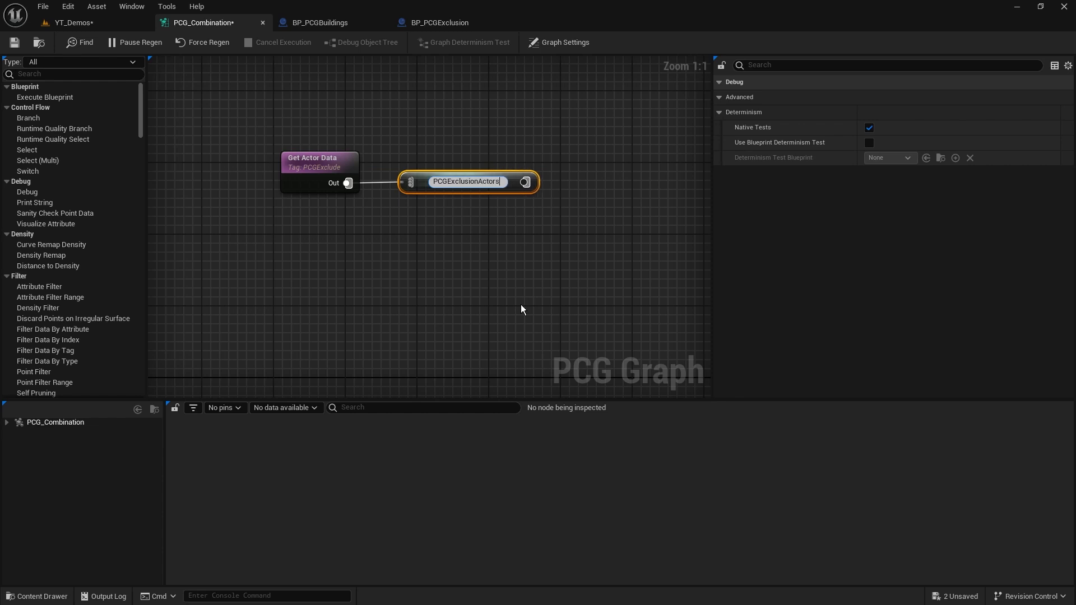
pyautogui.press('Return')
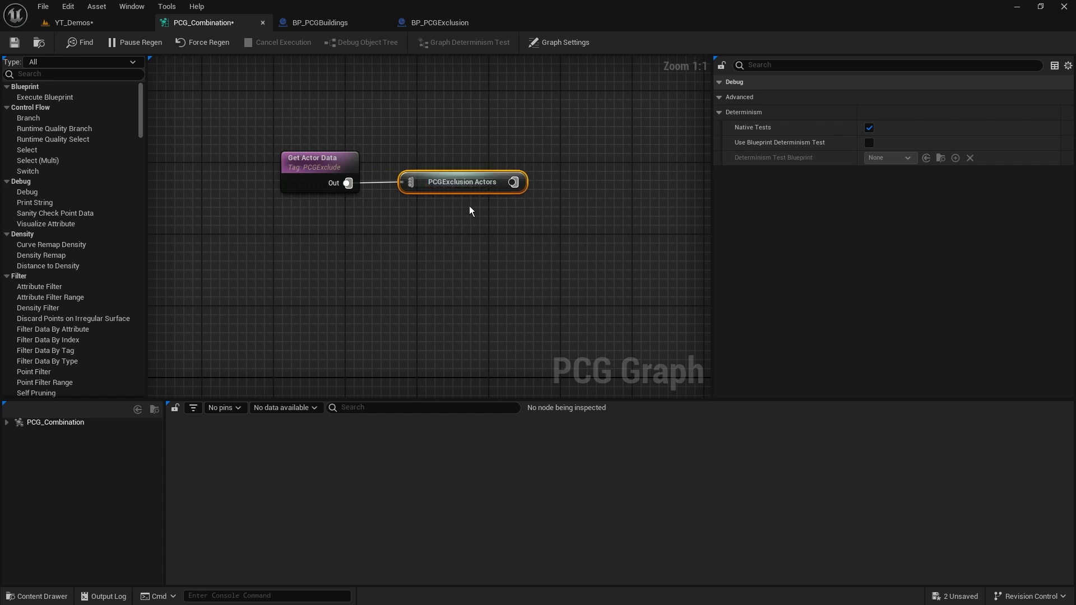
pyautogui.click(15, 42)
# Step: Add a PCGExclusionActors reroute below Rock Points 1 1 and connect it to the Differences input of the Bush Points Difference node
pyautogui.scroll(-4, 462, 211)
pyautogui.moveTo(520, 264); pyautogui.dragTo(482, 211, button='right')
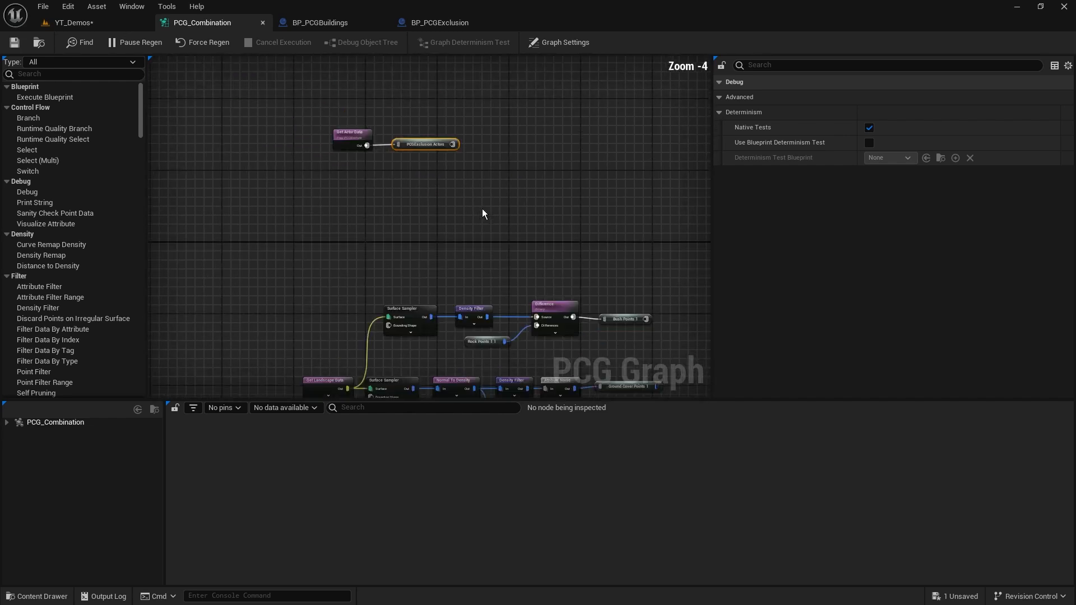
pyautogui.moveTo(526, 295); pyautogui.dragTo(442, 183, button='right')
pyautogui.moveTo(552, 321); pyautogui.dragTo(438, 230, button='right')
pyautogui.scroll(-3, 434, 230)
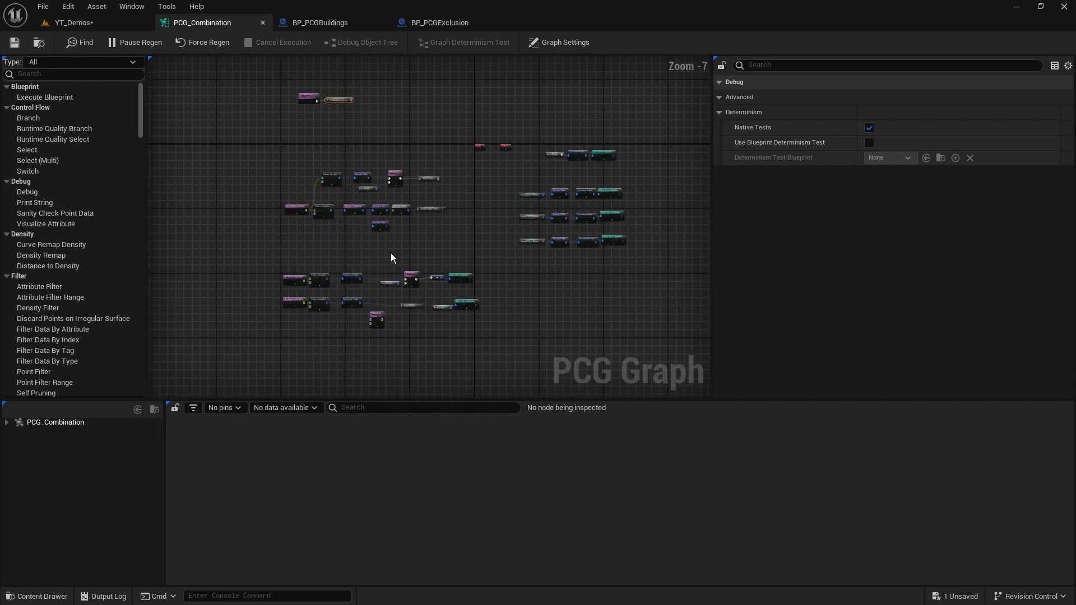
pyautogui.scroll(4, 437, 238)
pyautogui.scroll(3, 443, 242)
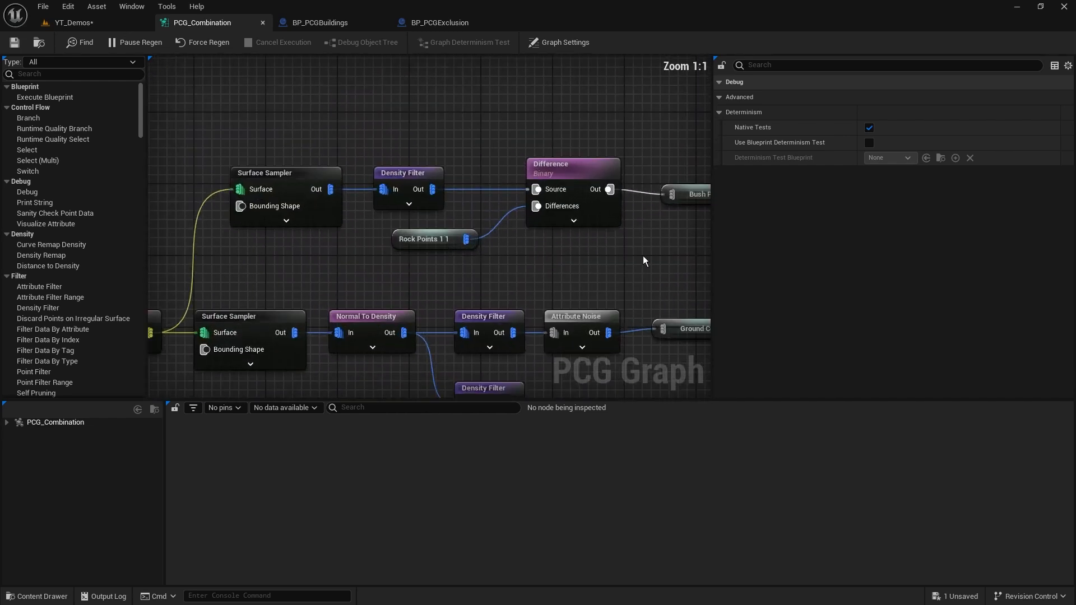
pyautogui.moveTo(691, 289); pyautogui.dragTo(627, 298, button='right')
pyautogui.click(665, 159)
pyautogui.click(649, 203)
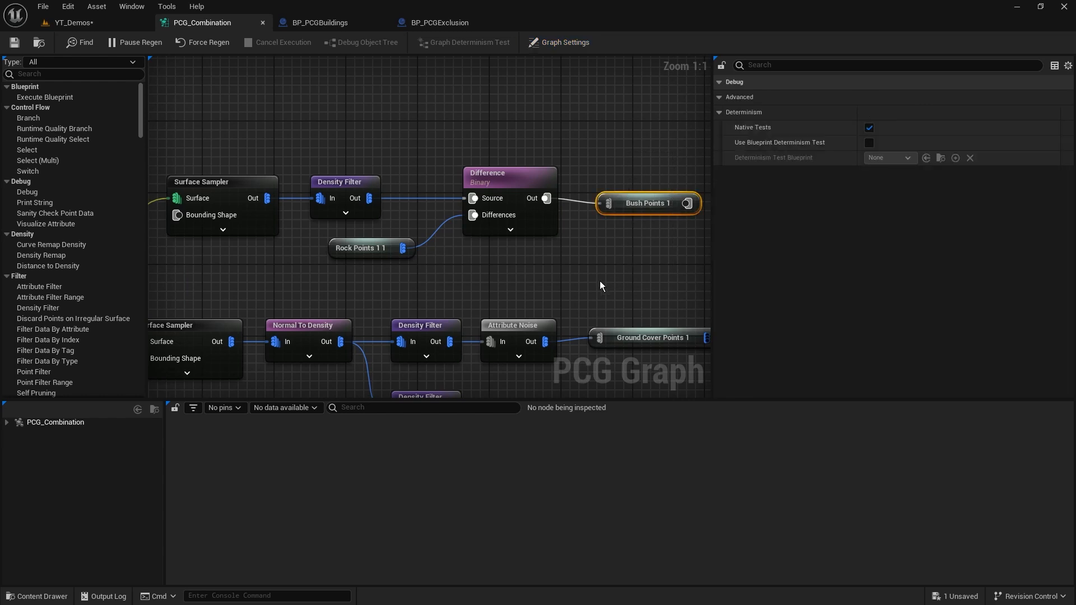
pyautogui.moveTo(465, 304); pyautogui.dragTo(587, 344, button='right')
pyautogui.rightClick(444, 320)
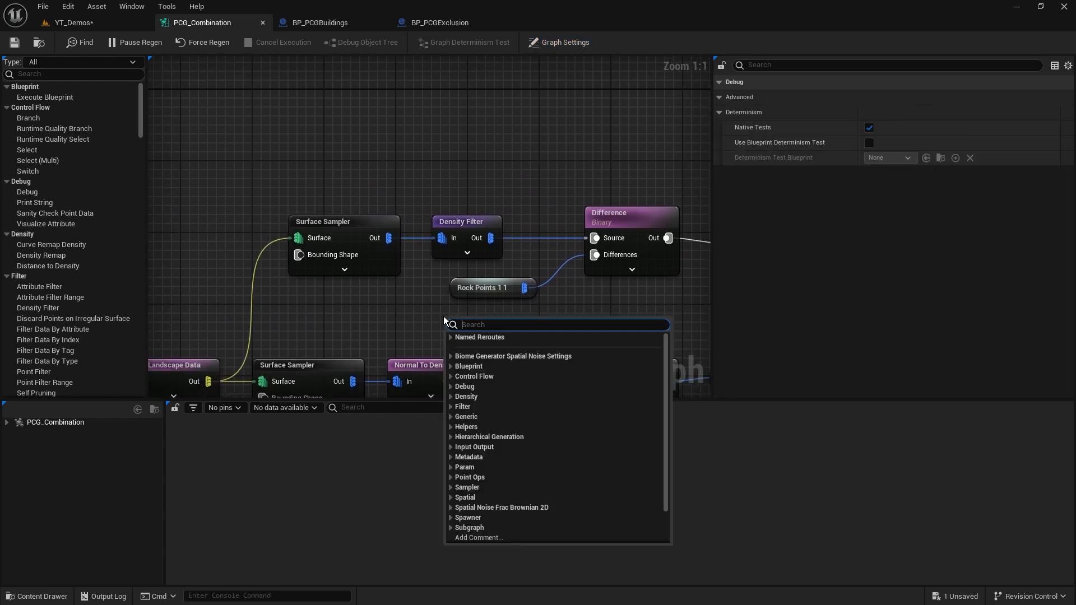
pyautogui.write('pcge')
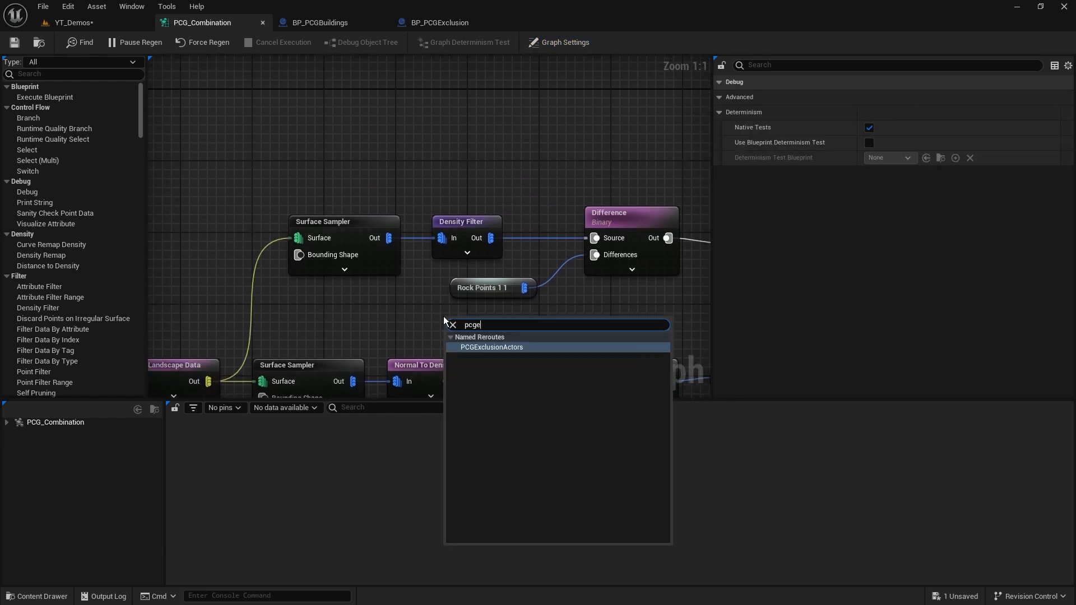
pyautogui.click(526, 347)
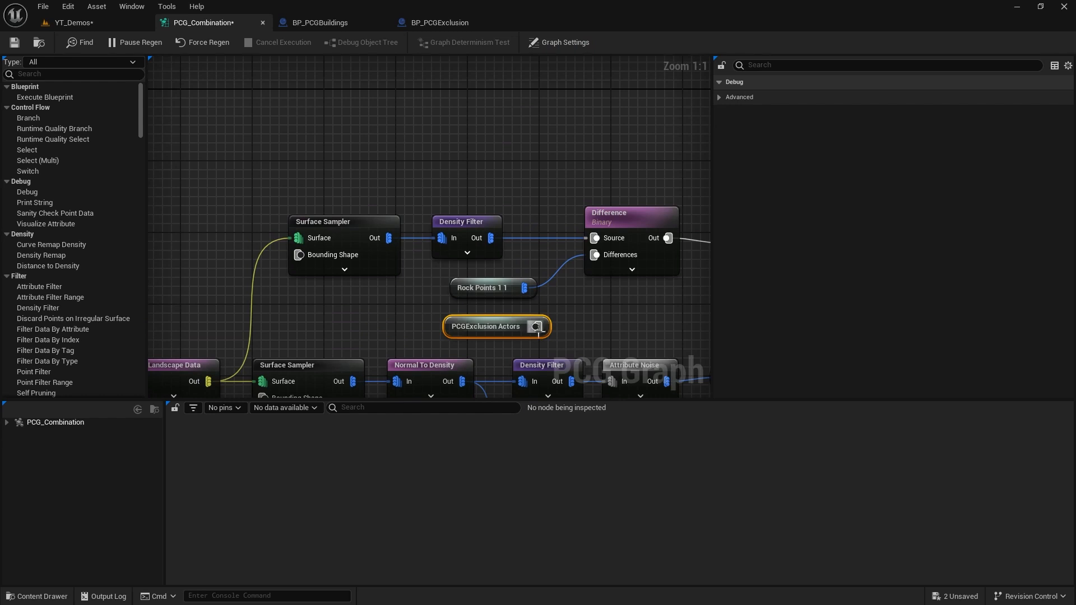
pyautogui.moveTo(536, 327); pyautogui.dragTo(594, 255)
pyautogui.moveTo(497, 335); pyautogui.dragTo(485, 323)
# Step: Review the bush Difference node's settings and the Rock Points and PCGExclusionActors reroutes feeding it
pyautogui.click(633, 217)
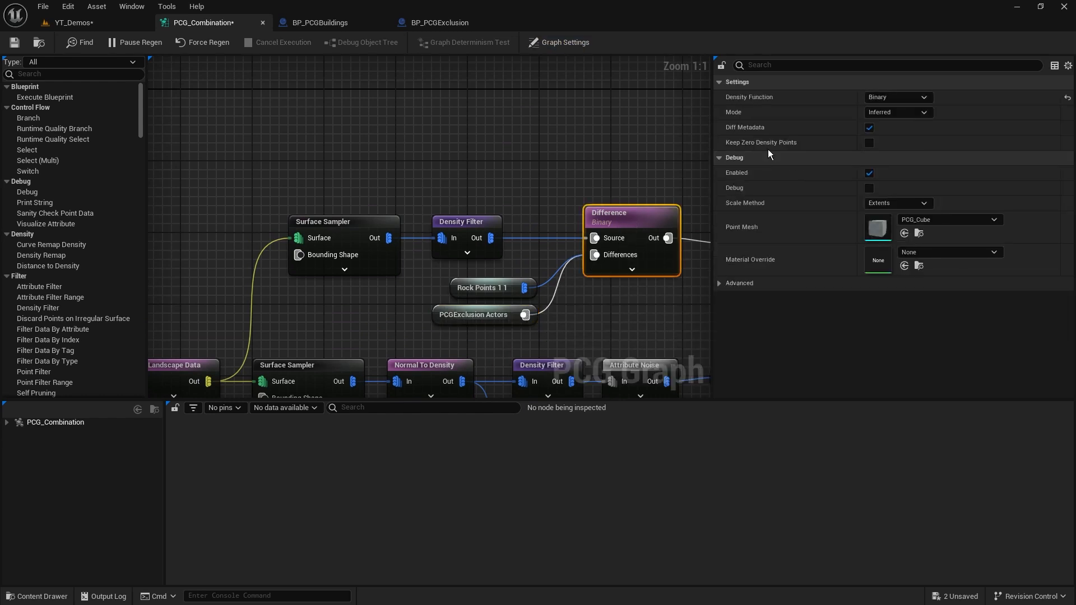
pyautogui.click(493, 288)
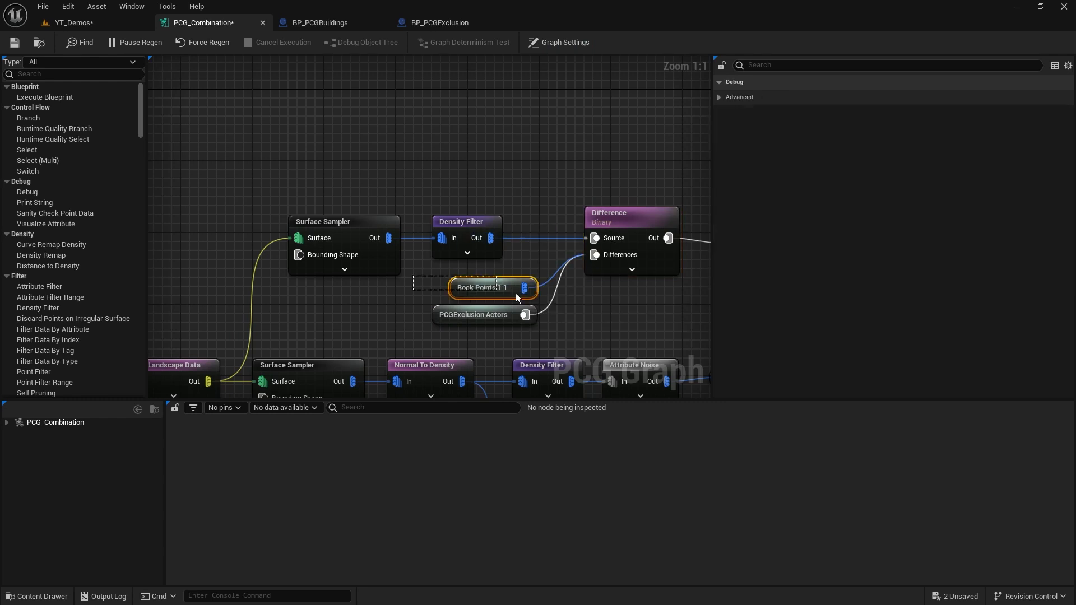
pyautogui.moveTo(516, 297); pyautogui.dragTo(552, 303)
pyautogui.moveTo(625, 328); pyautogui.dragTo(589, 204, button='right')
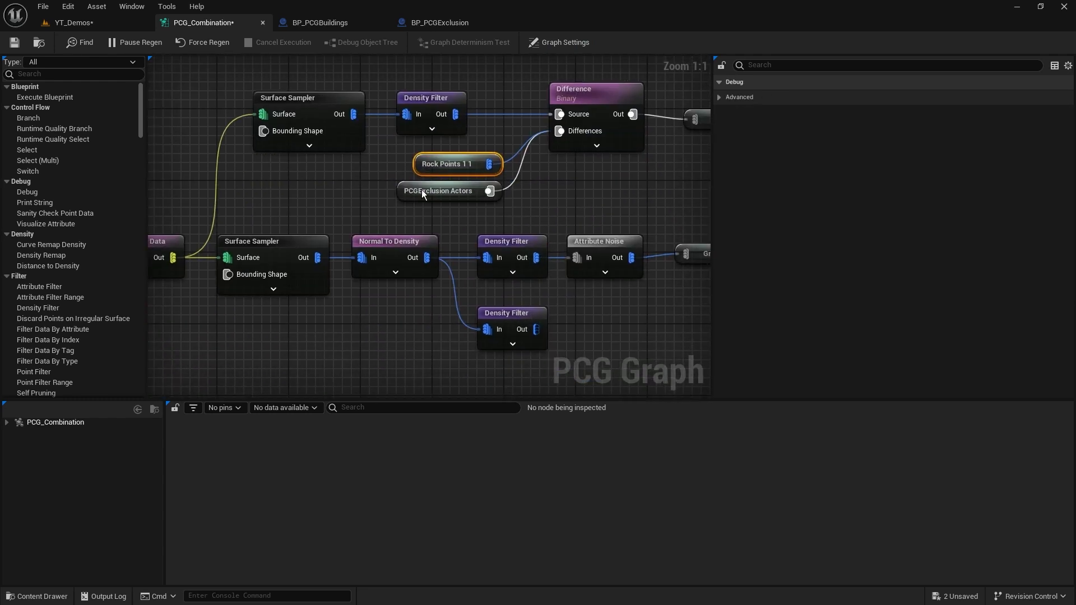
pyautogui.click(457, 191)
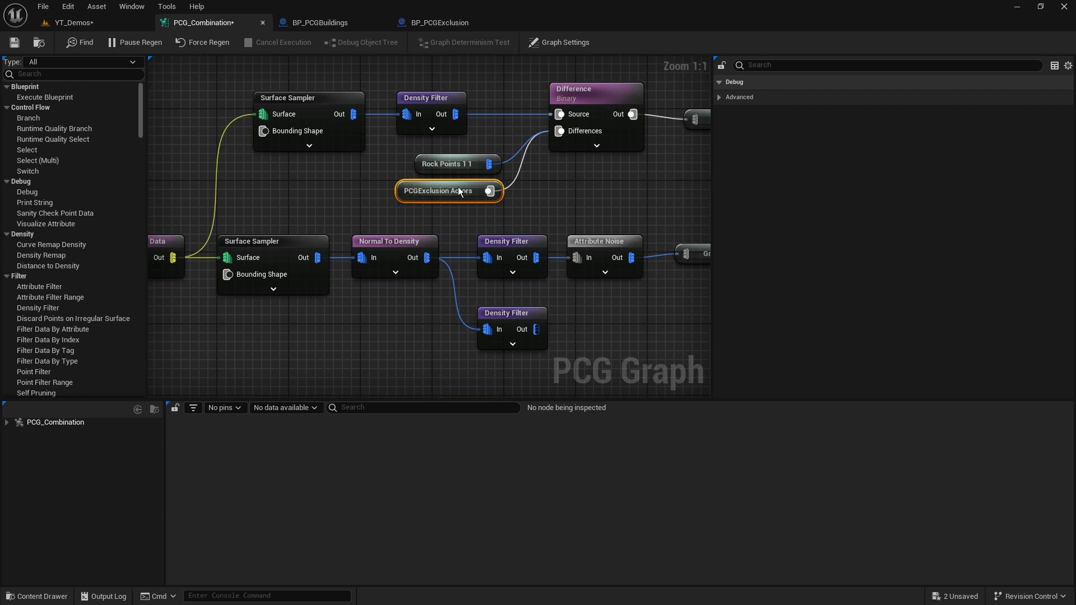
# Step: Add a PCGExclusionActors reroute under Rock Points 1 1 in the pine tree branch and connect it to that Difference node's Differences input
pyautogui.moveTo(606, 321); pyautogui.dragTo(566, 154, button='right')
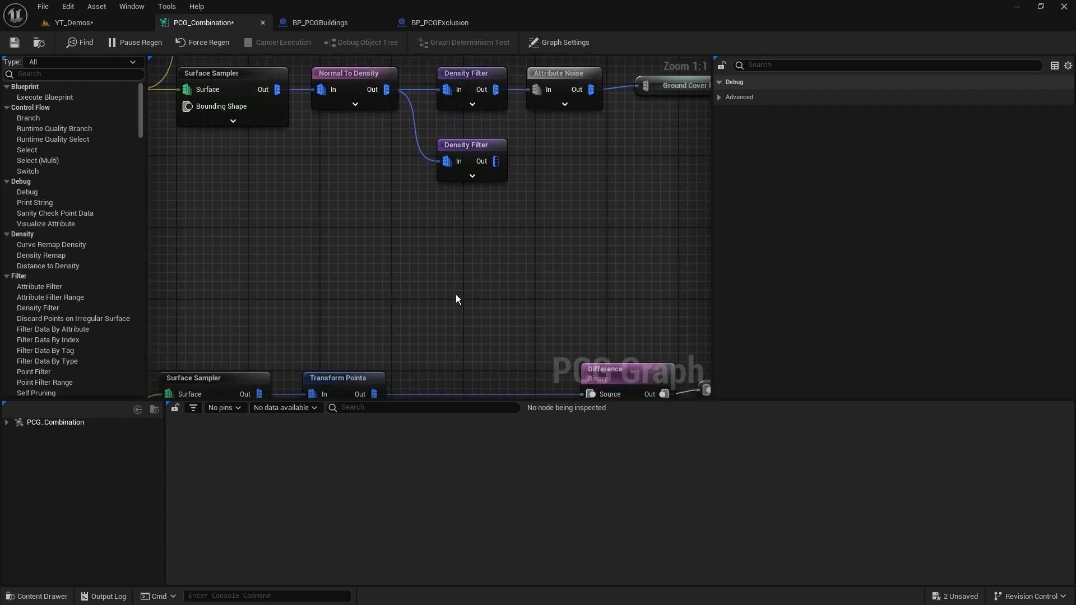
pyautogui.scroll(-1, 457, 298)
pyautogui.moveTo(476, 364); pyautogui.dragTo(457, 252, button='right')
pyautogui.moveTo(488, 322); pyautogui.dragTo(486, 249, button='right')
pyautogui.scroll(-2, 486, 249)
pyautogui.moveTo(671, 239); pyautogui.dragTo(486, 232, button='right')
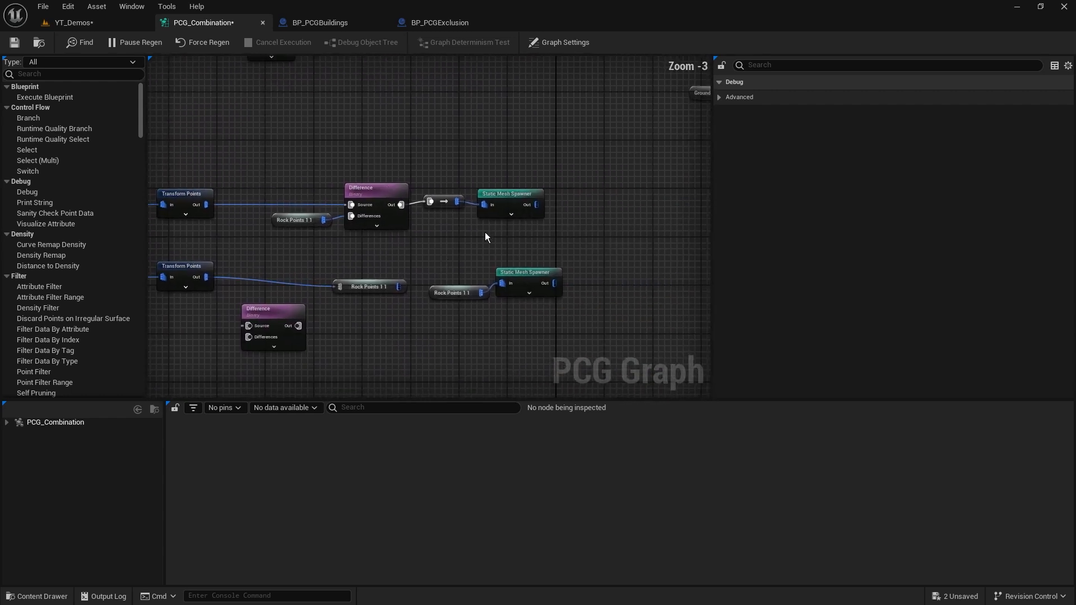
pyautogui.moveTo(551, 167); pyautogui.dragTo(514, 231)
pyautogui.scroll(3, 456, 247)
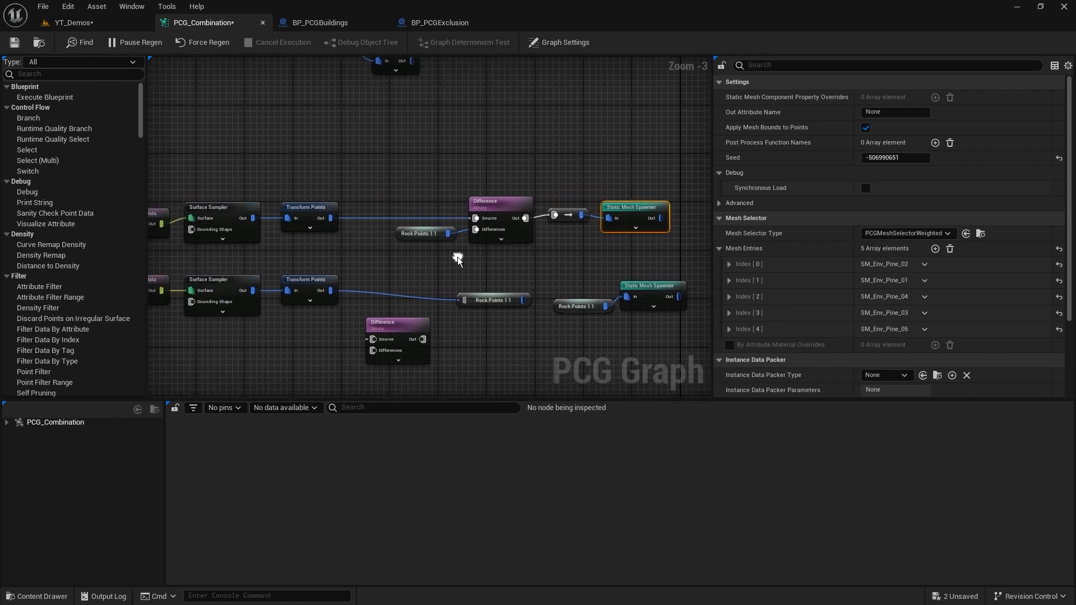
pyautogui.moveTo(404, 158); pyautogui.dragTo(452, 121, button='right')
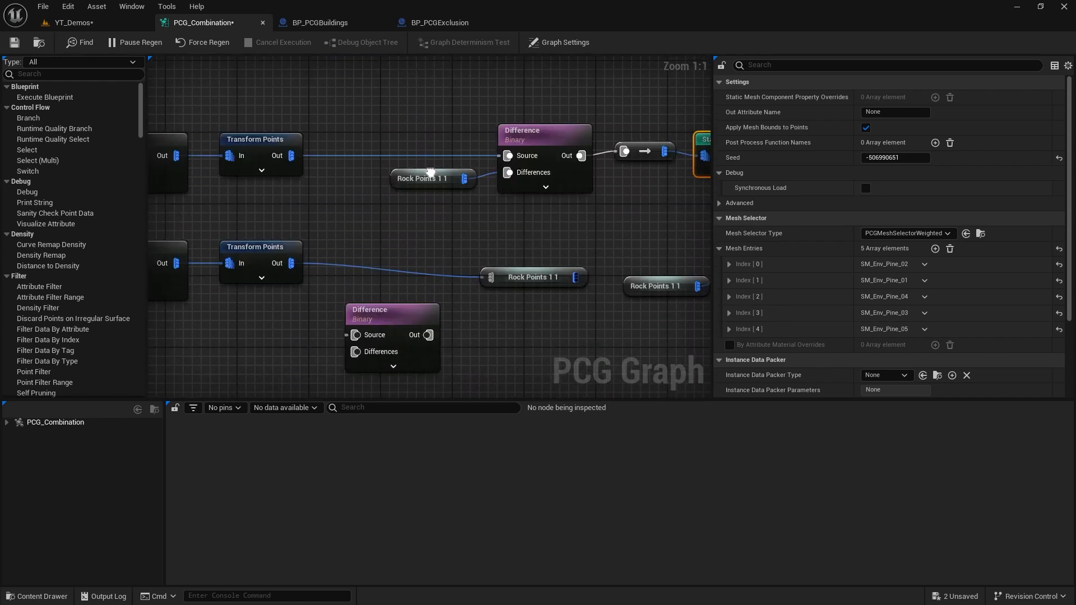
pyautogui.rightClick(400, 211)
pyautogui.write('pcge')
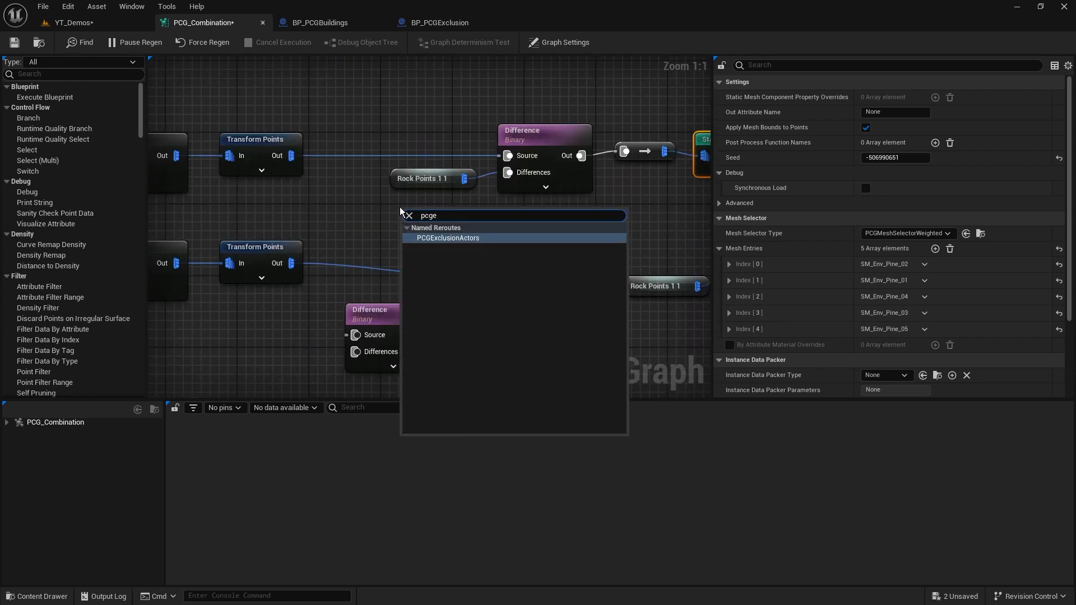
pyautogui.click(449, 238)
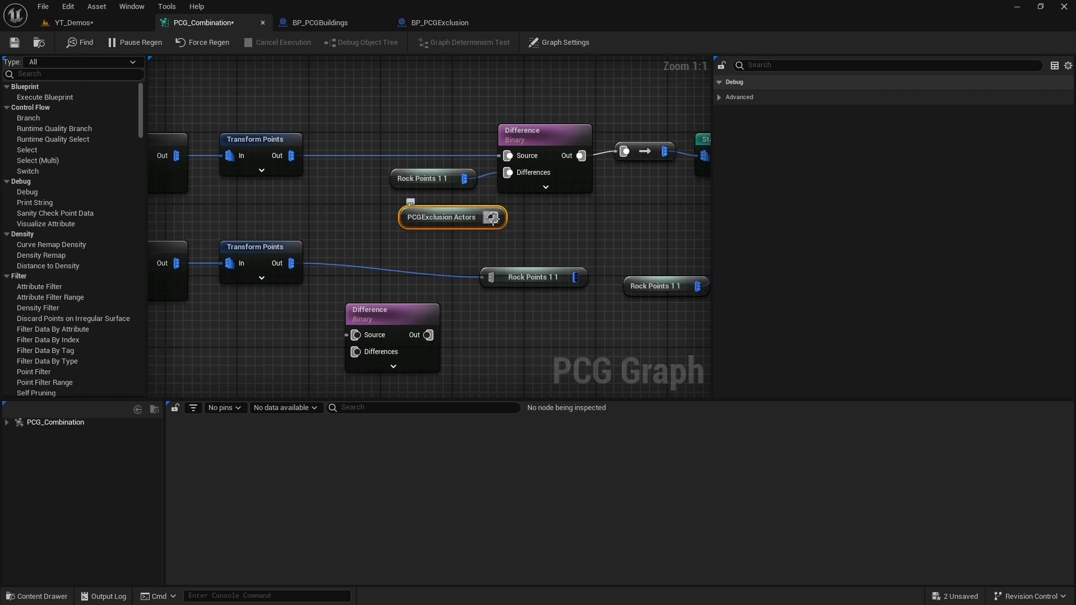
pyautogui.moveTo(493, 217); pyautogui.dragTo(508, 172)
pyautogui.moveTo(477, 227); pyautogui.dragTo(455, 223)
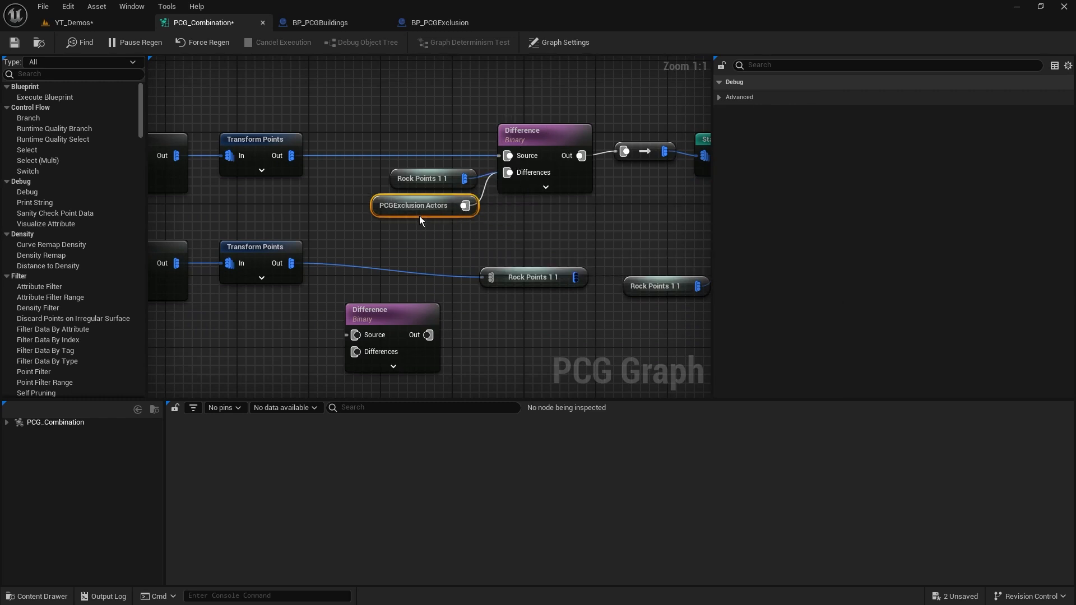
pyautogui.moveTo(559, 97); pyautogui.dragTo(541, 176)
# Step: Insert the unused Difference node between the rock branch's Transform Points output and the Rock Points 1 1 reroute
pyautogui.moveTo(504, 334); pyautogui.dragTo(575, 261, button='right')
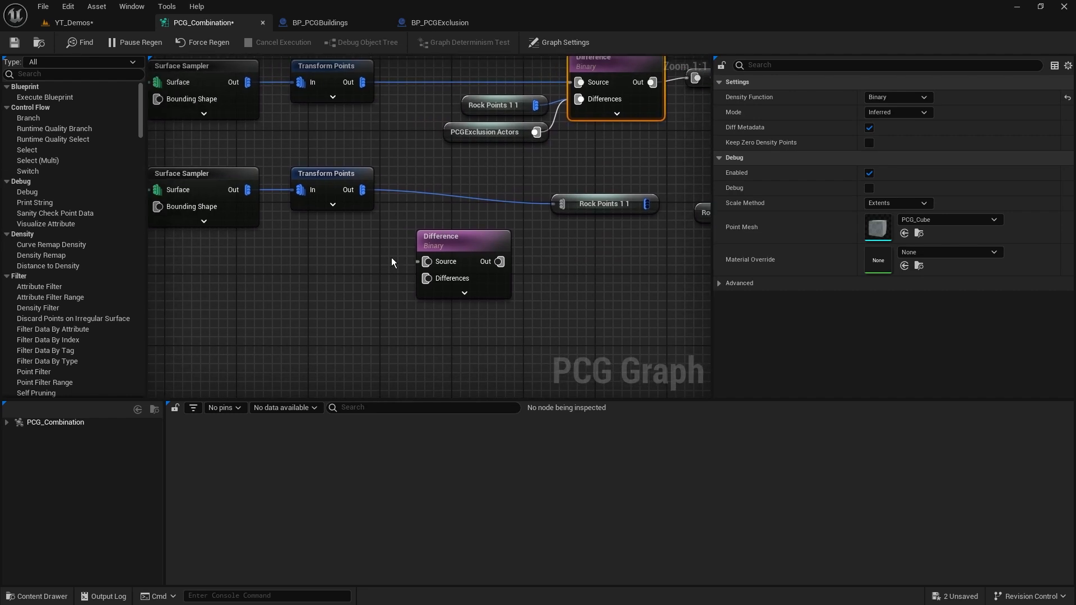
pyautogui.scroll(-2, 347, 278)
pyautogui.moveTo(249, 229); pyautogui.dragTo(327, 236, button='right')
pyautogui.moveTo(608, 244); pyautogui.dragTo(510, 290, button='right')
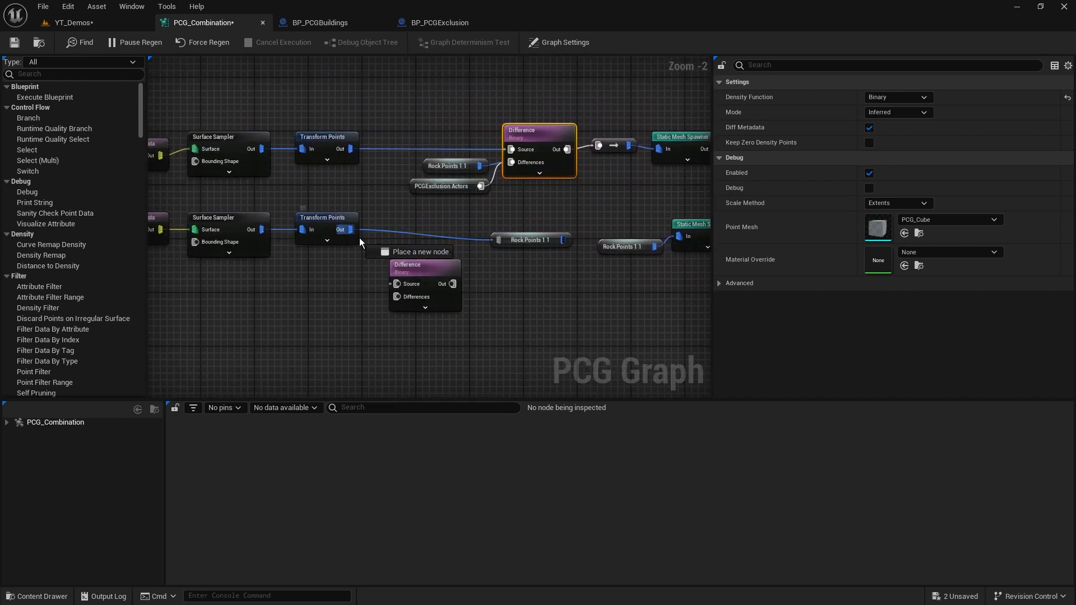
pyautogui.moveTo(360, 242); pyautogui.dragTo(497, 240)
pyautogui.moveTo(429, 278); pyautogui.dragTo(427, 229)
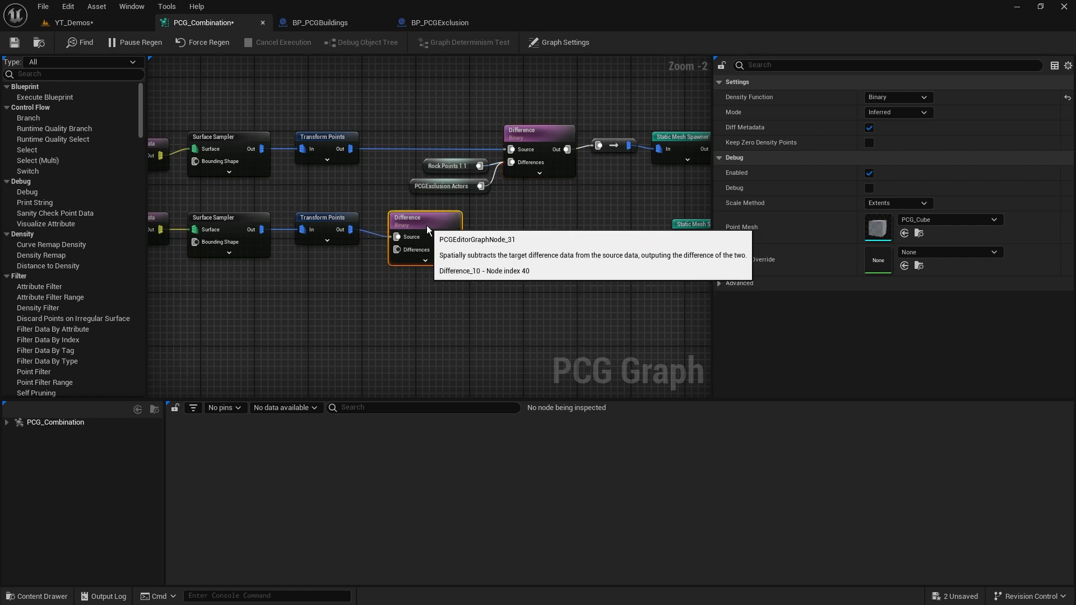
# Step: Duplicate the PCGExclusionActors reroute below the rock branch's Transform Points node and connect it to the new Difference node's Differences input
pyautogui.click(443, 186)
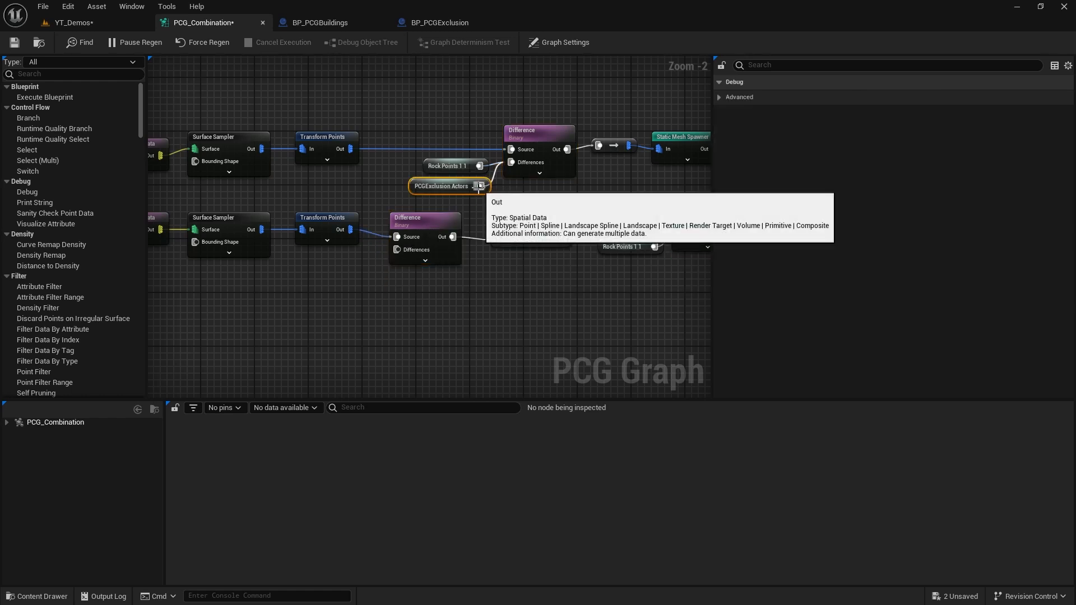
pyautogui.hotkey('ctrl', 'c')
pyautogui.hotkey('ctrl', 'v')
pyautogui.moveTo(532, 208); pyautogui.dragTo(348, 275)
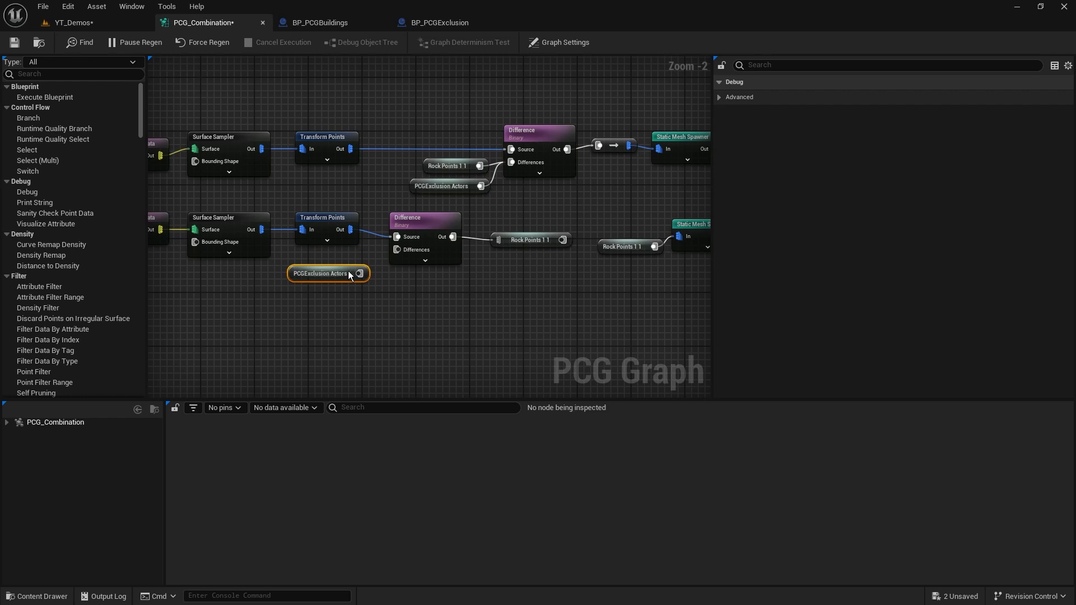
pyautogui.scroll(-4, 466, 248)
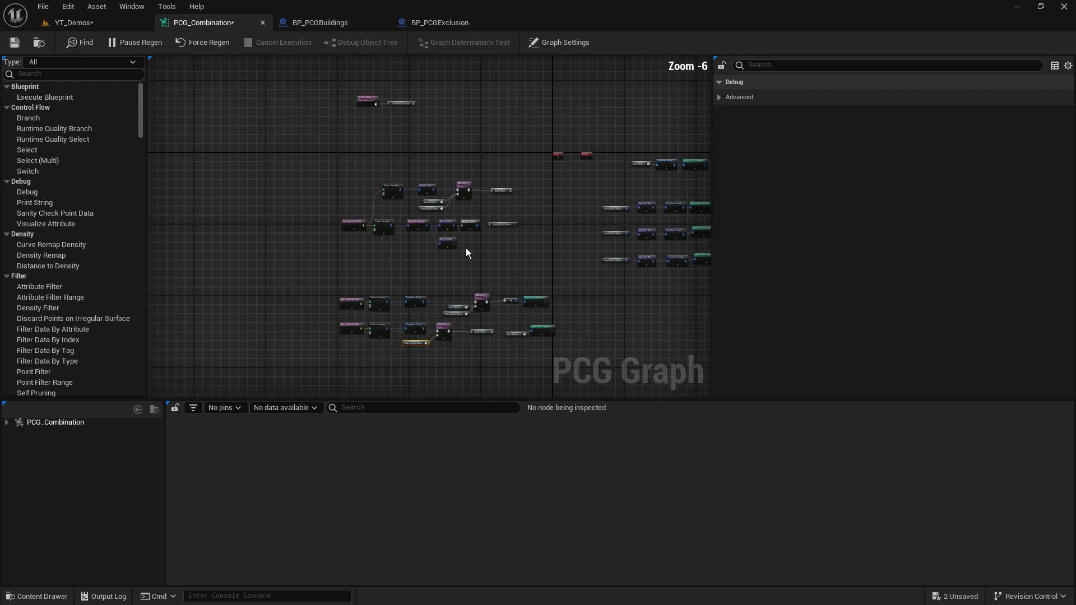
# Step: Select the Density Filter, Attribute Noise and Ground Cover Points 1 nodes for review, and save the PCG_Combination graph
pyautogui.scroll(5, 463, 247)
pyautogui.moveTo(462, 240); pyautogui.dragTo(455, 266, button='right')
pyautogui.moveTo(491, 186); pyautogui.dragTo(398, 211)
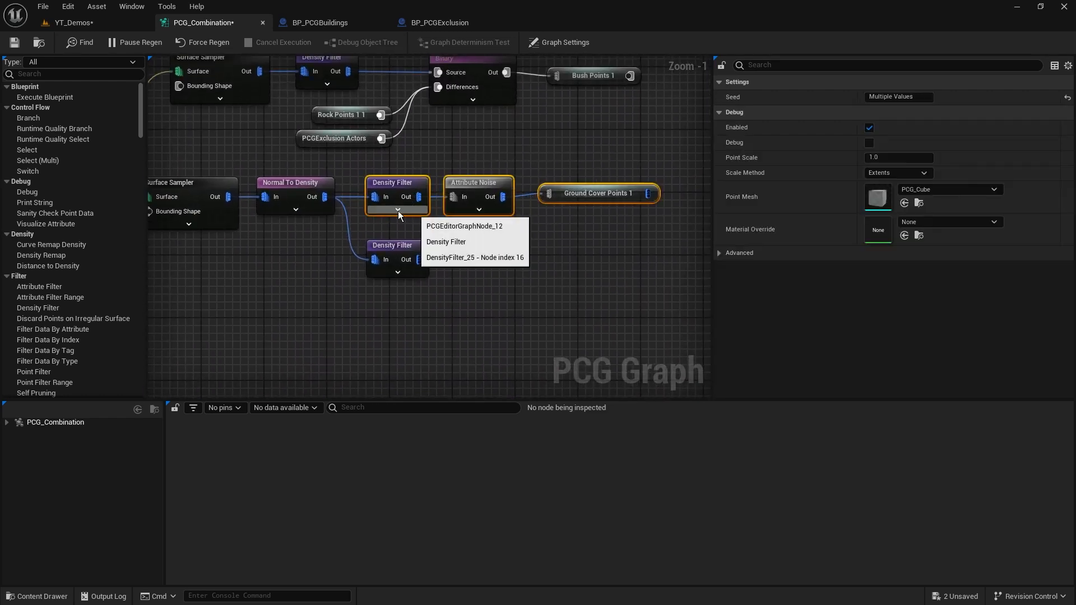
pyautogui.click(15, 43)
pyautogui.scroll(-2, 522, 174)
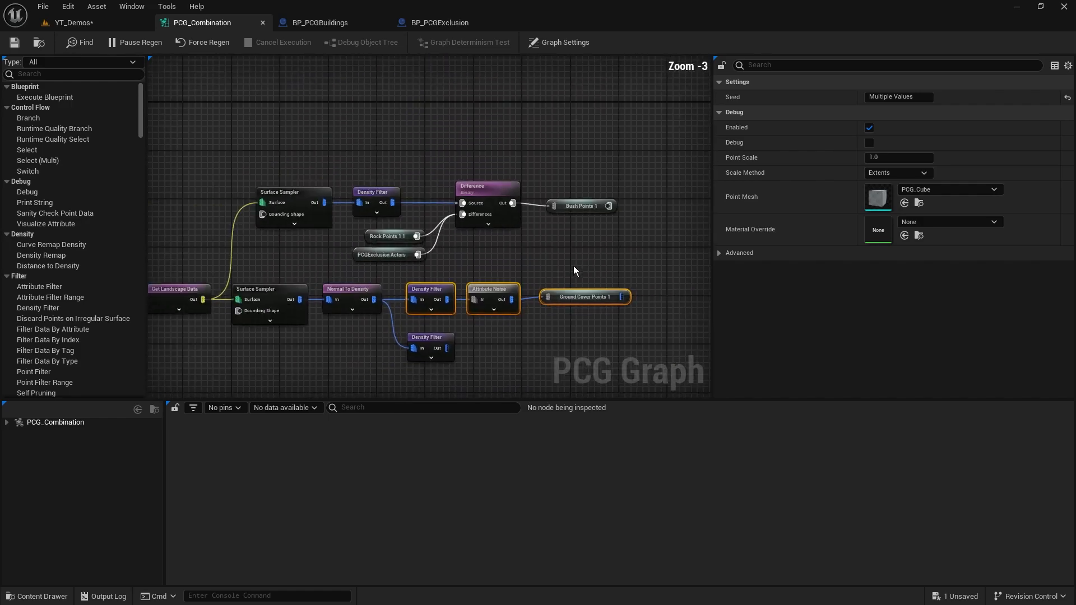
pyautogui.moveTo(573, 266); pyautogui.dragTo(471, 317, button='right')
# Step: Return to the YT_Demos level, focus on the selected BP_PCGExclusion building, and view the buildings from above
pyautogui.click(67, 24)
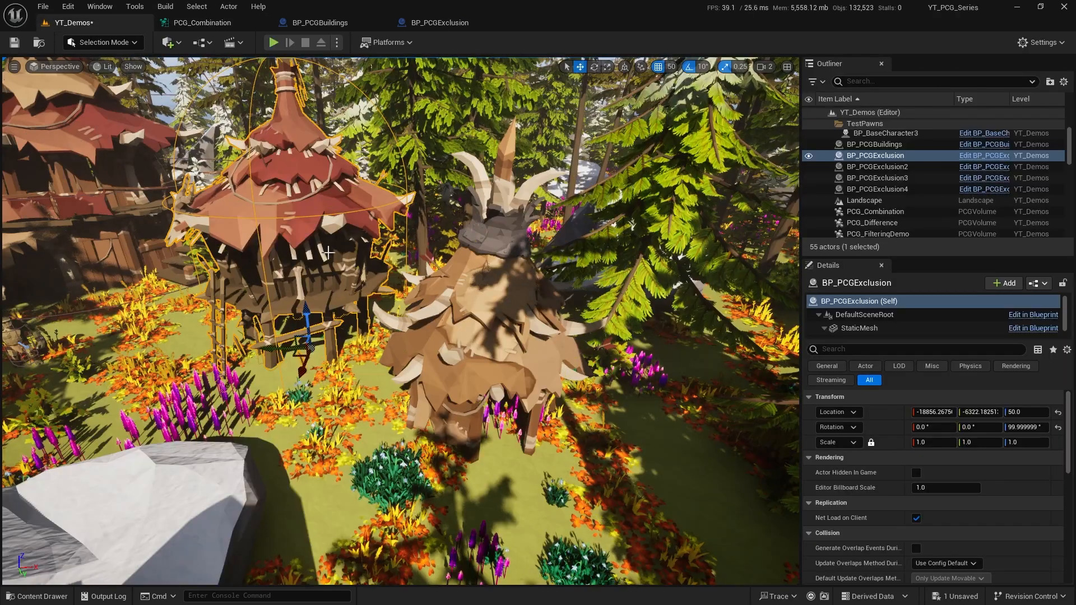
pyautogui.press('f')
pyautogui.press('s')
pyautogui.moveTo(400, 321); pyautogui.dragTo(474, 347, button='right')
pyautogui.press('s')
pyautogui.press('a')
pyautogui.press('w')
pyautogui.press('w')
# Step: Select the placed buildings one after another and examine the foliage around each of them
pyautogui.click(488, 426)
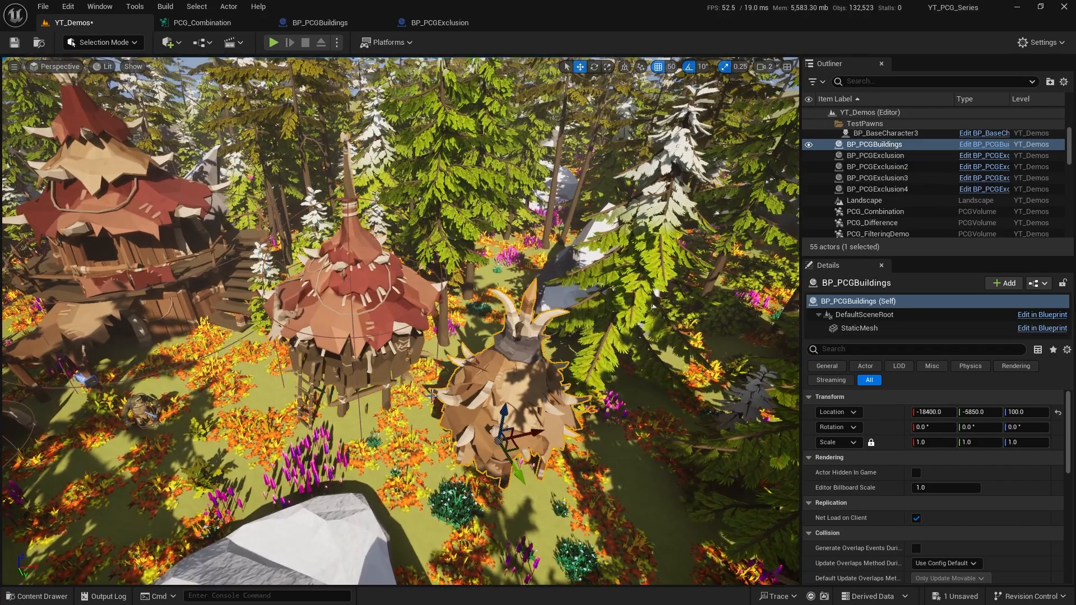
pyautogui.click(302, 289)
pyautogui.click(154, 247)
pyautogui.moveTo(358, 314); pyautogui.dragTo(326, 306, button='right')
pyautogui.click(296, 381)
pyautogui.click(202, 439)
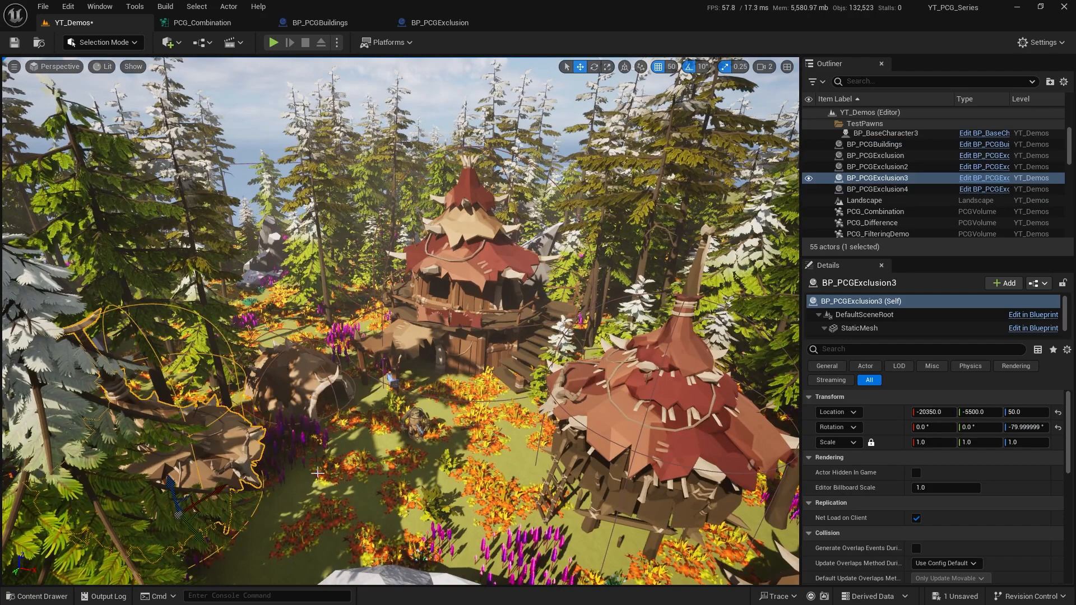
pyautogui.moveTo(269, 434); pyautogui.dragTo(412, 424, button='right')
# Step: Move the BP_PCGBuildings hut to about X -18368, Y -5743 and rotate it to 60° about Z
pyautogui.click(460, 465)
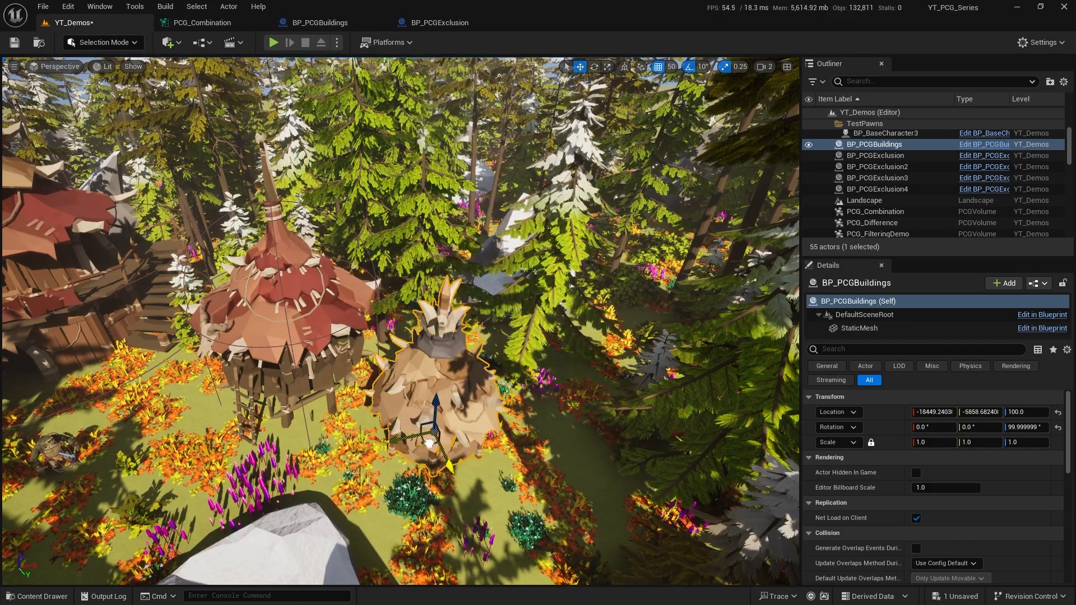
pyautogui.moveTo(429, 442); pyautogui.dragTo(522, 459)
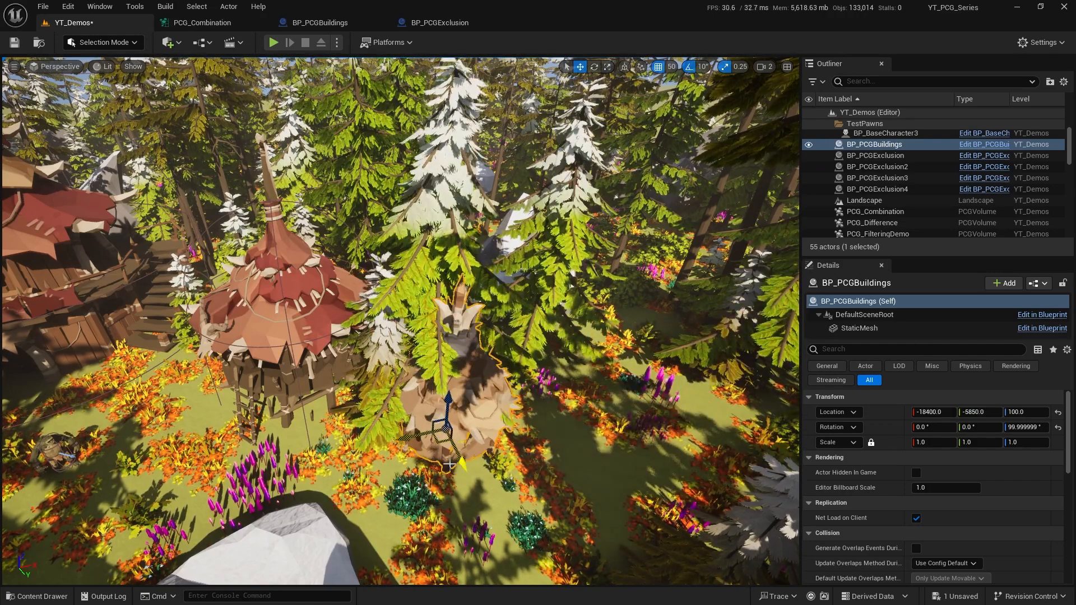
pyautogui.moveTo(483, 535); pyautogui.dragTo(381, 424, button='right')
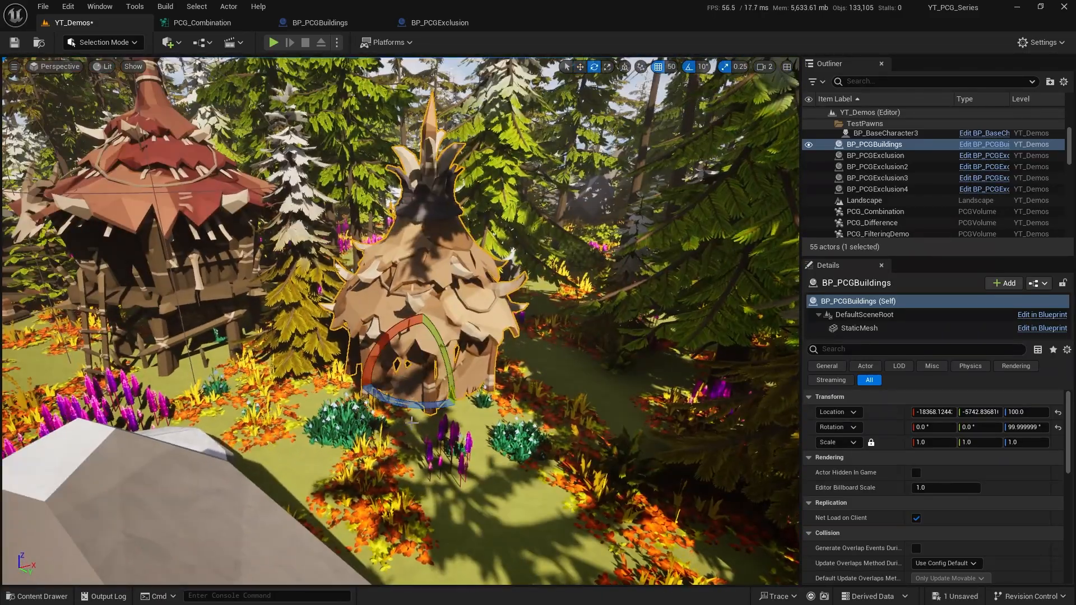
pyautogui.press('e')
pyautogui.moveTo(386, 403); pyautogui.dragTo(493, 393)
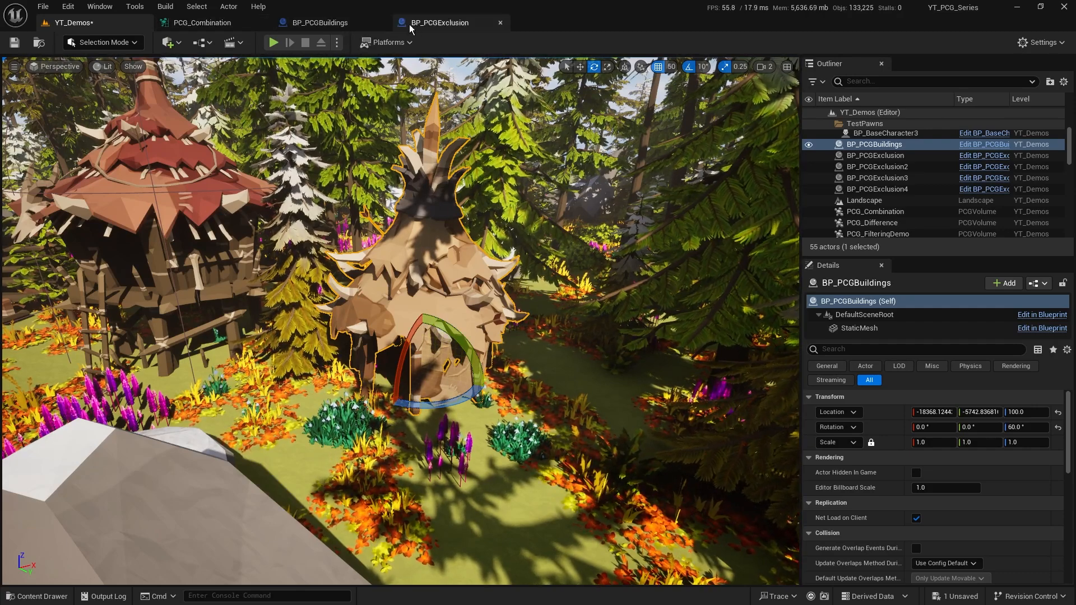
# Step: Open the SM_Bld_Tent_Small_01 mesh asset used by the StaticMesh component of BP_PCGBuildings
pyautogui.click(445, 22)
pyautogui.click(316, 22)
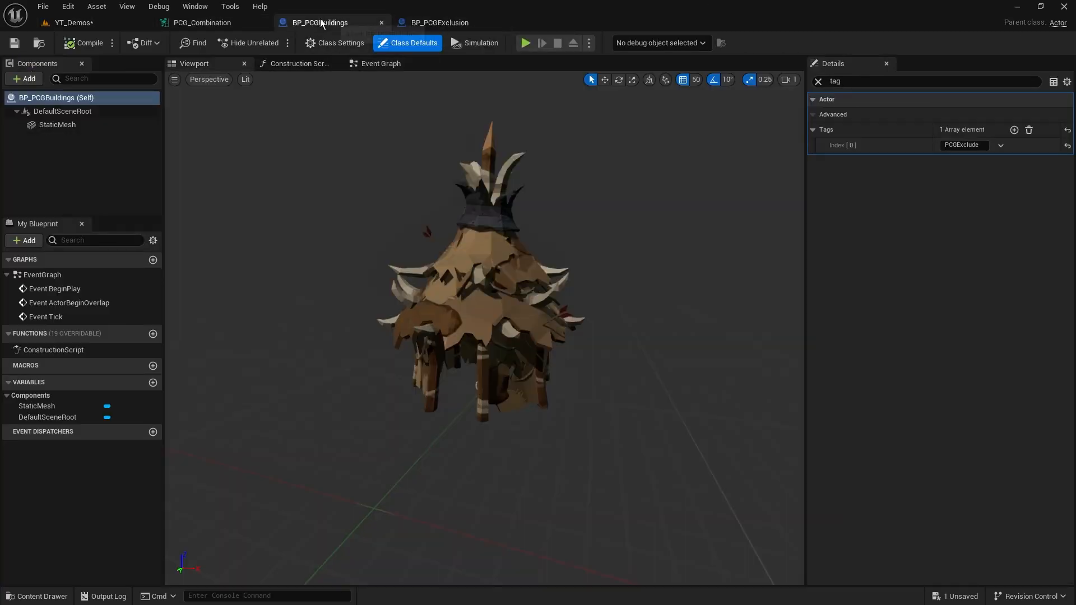
pyautogui.click(49, 124)
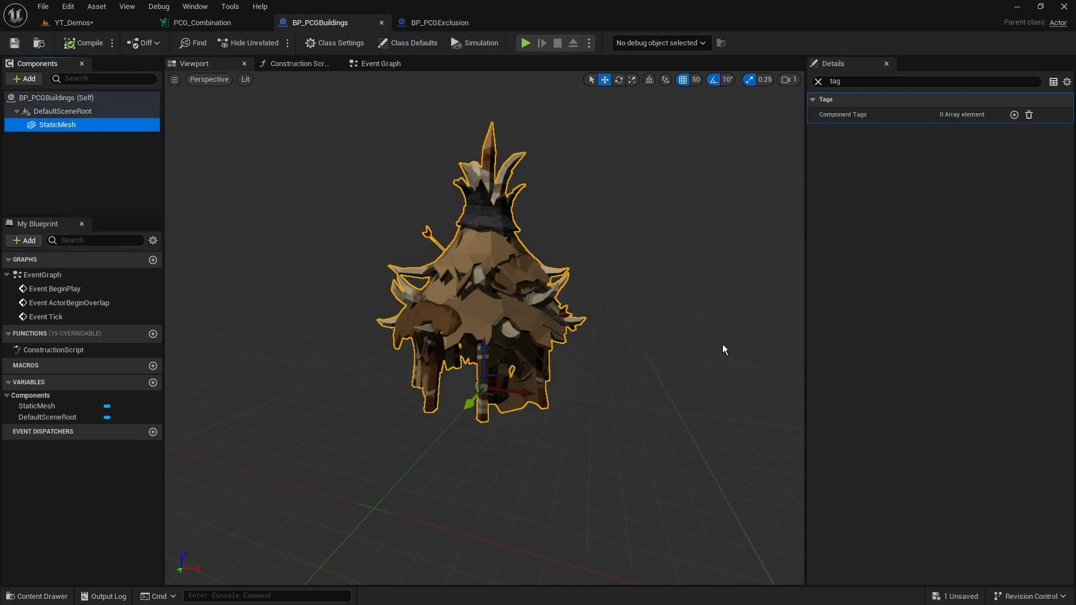
pyautogui.click(819, 82)
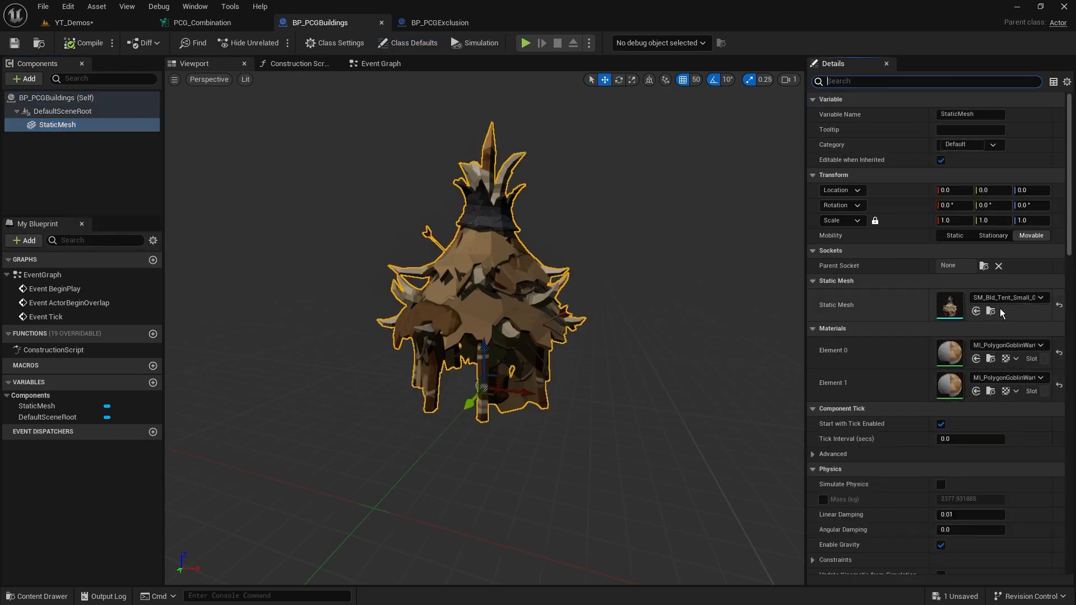
pyautogui.click(991, 312)
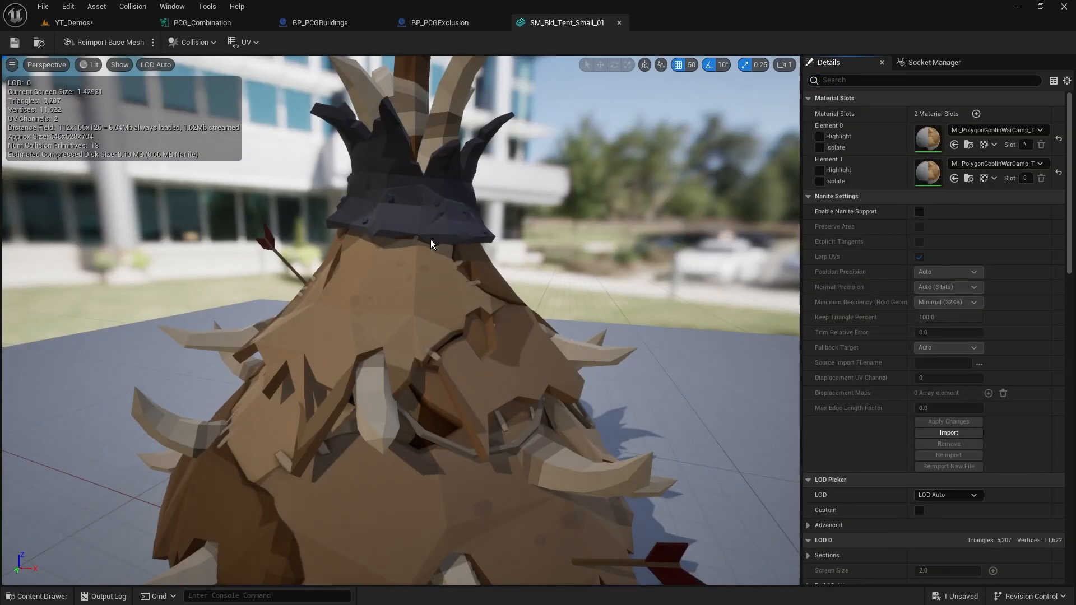
# Step: Display the tent mesh's simple collision and inspect its shape around the walls and posts
pyautogui.moveTo(431, 241); pyautogui.dragTo(397, 287, button='right')
pyautogui.moveTo(627, 223); pyautogui.dragTo(592, 218, button='right')
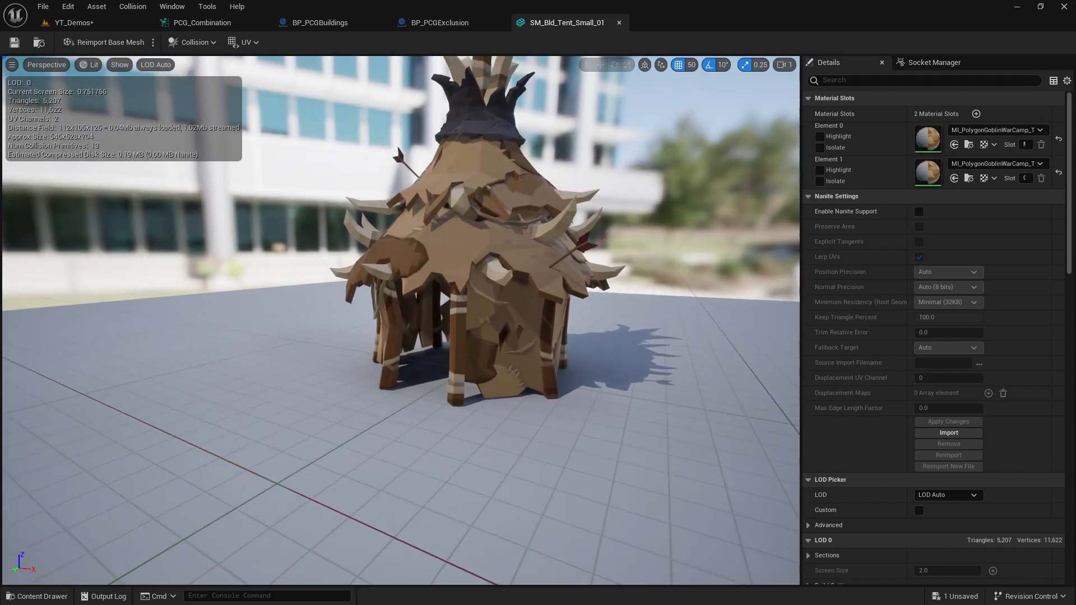
pyautogui.click(120, 65)
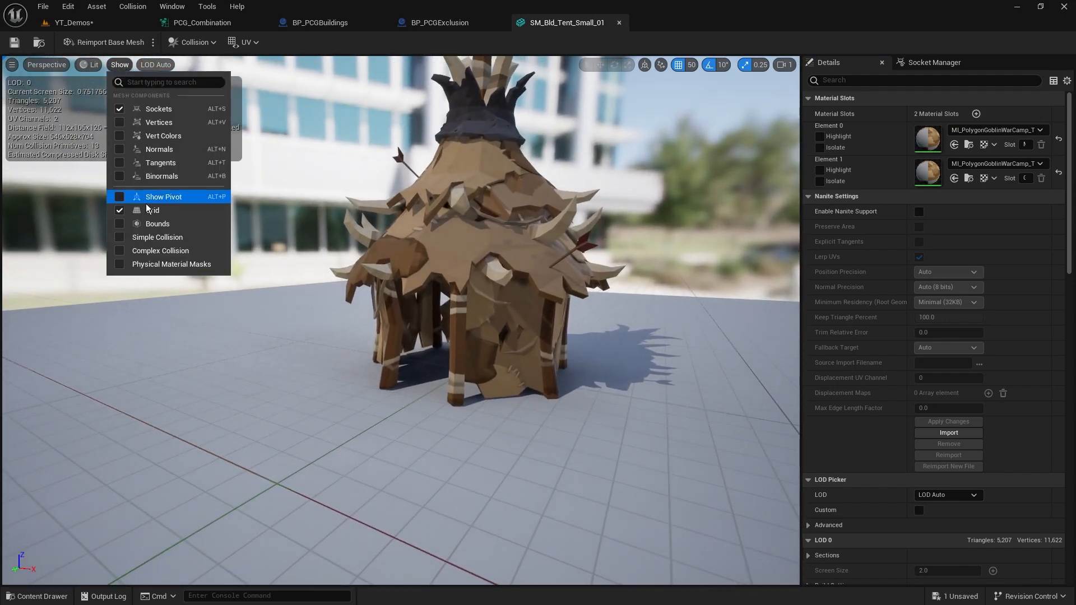
pyautogui.click(165, 238)
pyautogui.press('w')
pyautogui.moveTo(217, 203)
pyautogui.mouseDown(button='right')
pyautogui.moveTo(201, 201)
pyautogui.moveTo(225, 203)
pyautogui.moveTo(232, 224)
pyautogui.moveTo(266, 222)
pyautogui.moveTo(219, 218)
pyautogui.mouseUp(button='right')
pyautogui.press('s')
pyautogui.press('w')
pyautogui.press('s')
pyautogui.moveTo(146, 257)
pyautogui.mouseDown(button='right')
pyautogui.moveTo(123, 256)
pyautogui.moveTo(146, 256)
pyautogui.mouseUp(button='right')
pyautogui.press('w')
pyautogui.press('s')
# Step: Display the tent mesh's complex collision as well and examine it from outside and inside the hut
pyautogui.click(120, 65)
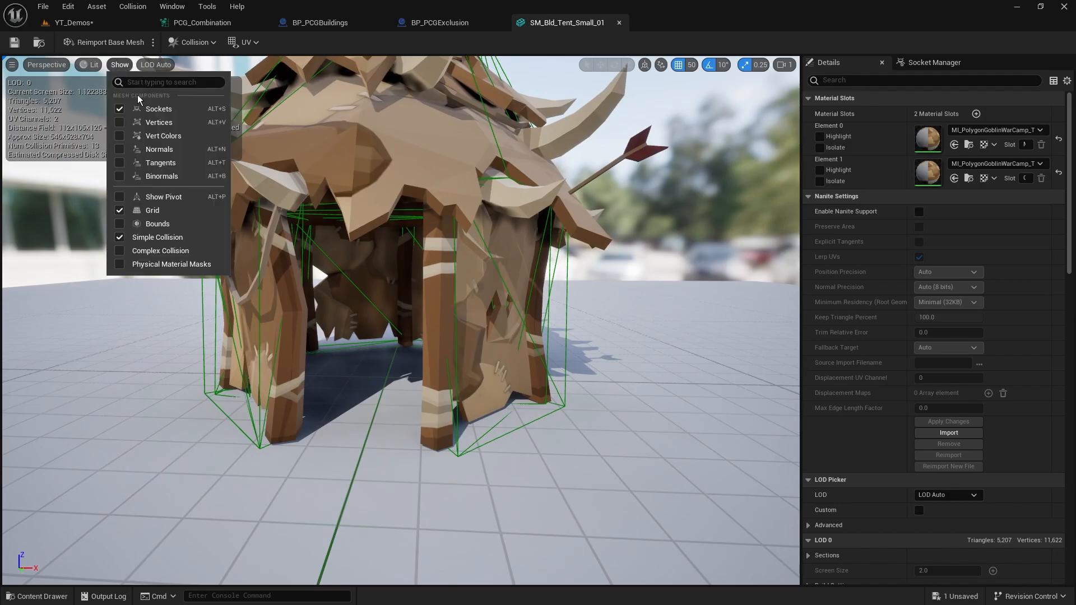
pyautogui.click(163, 252)
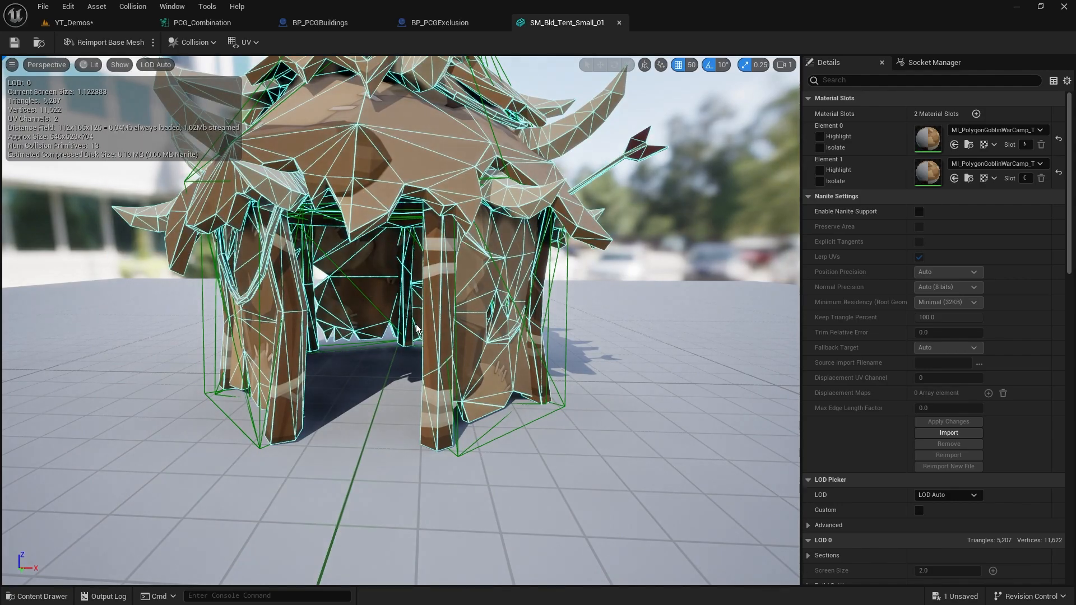
pyautogui.press('w')
pyautogui.moveTo(416, 329); pyautogui.dragTo(492, 471, button='right')
pyautogui.press('s')
pyautogui.press('w')
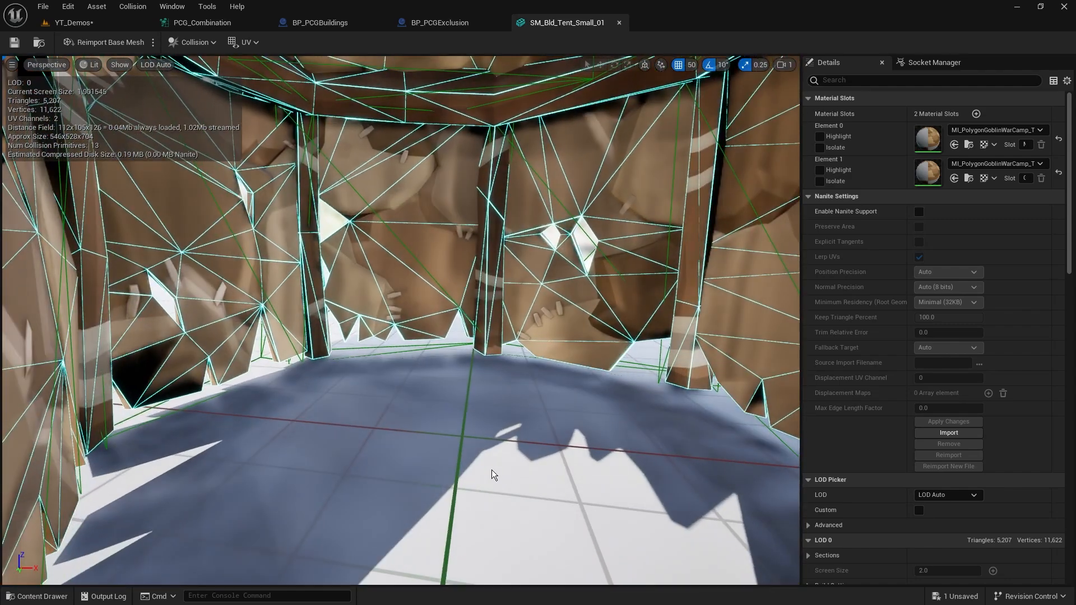
pyautogui.press('f')
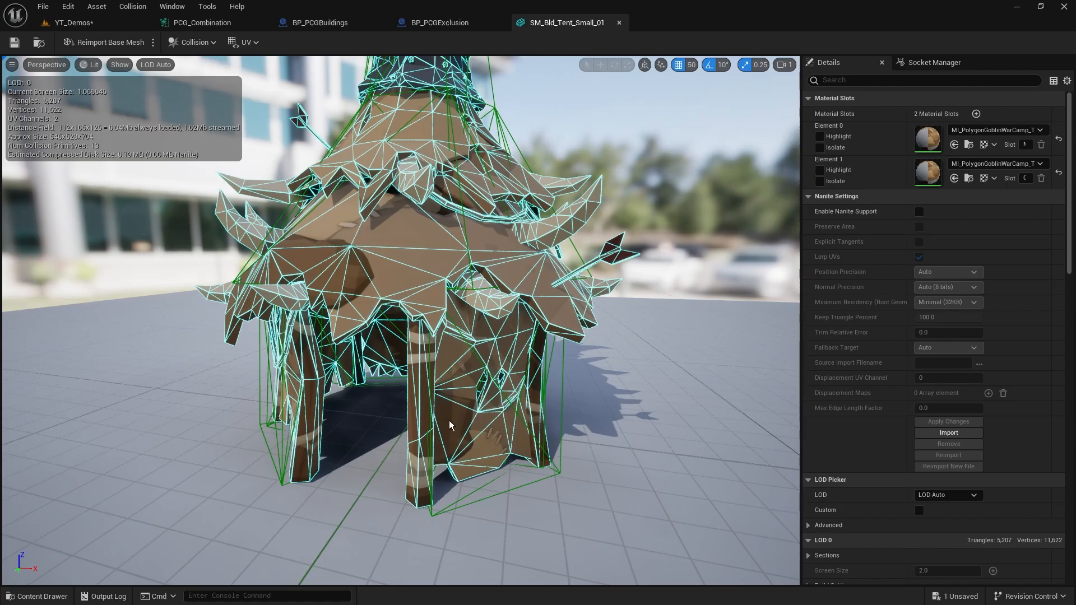
pyautogui.press('s')
pyautogui.moveTo(451, 426); pyautogui.dragTo(451, 426, button='right')
pyautogui.press('w')
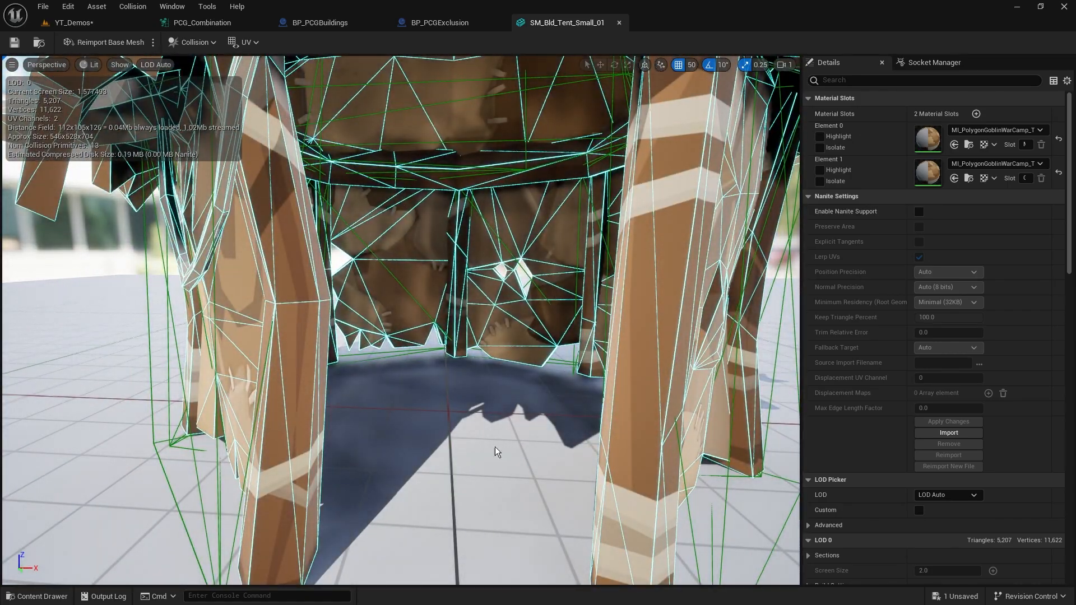
pyautogui.press('f')
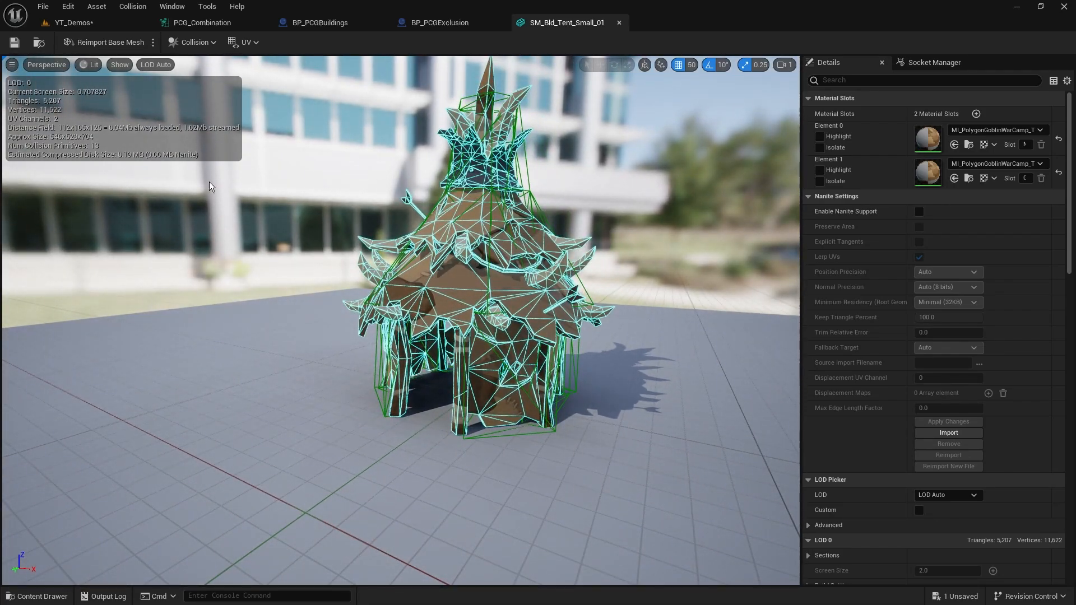
# Step: Return to the YT_Demos level and examine the foliage beneath and around the BP_PCGExclusion building
pyautogui.click(88, 27)
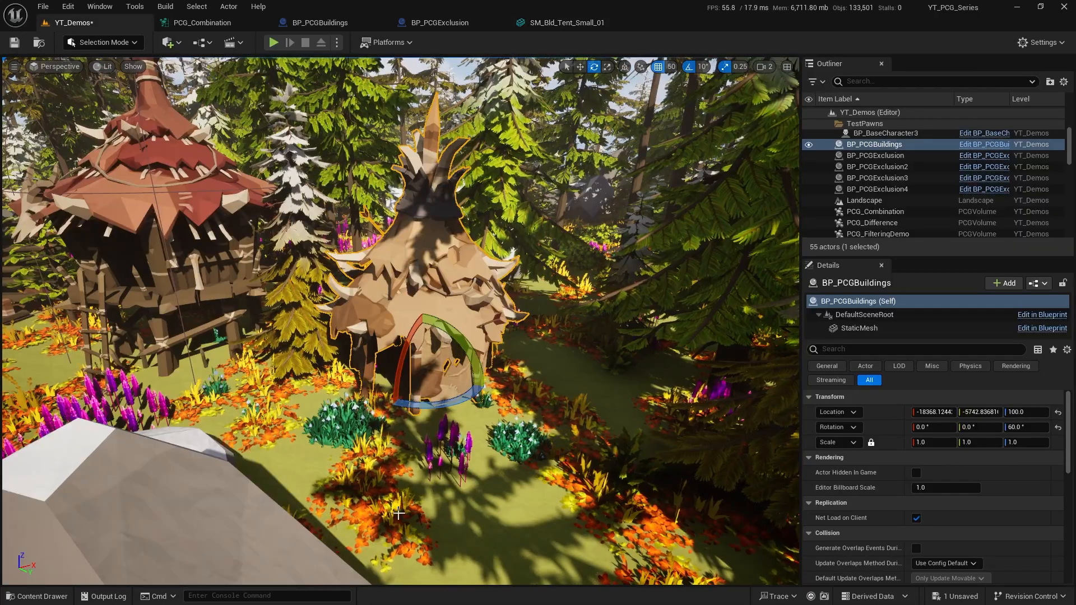
pyautogui.moveTo(322, 243); pyautogui.dragTo(322, 244, button='right')
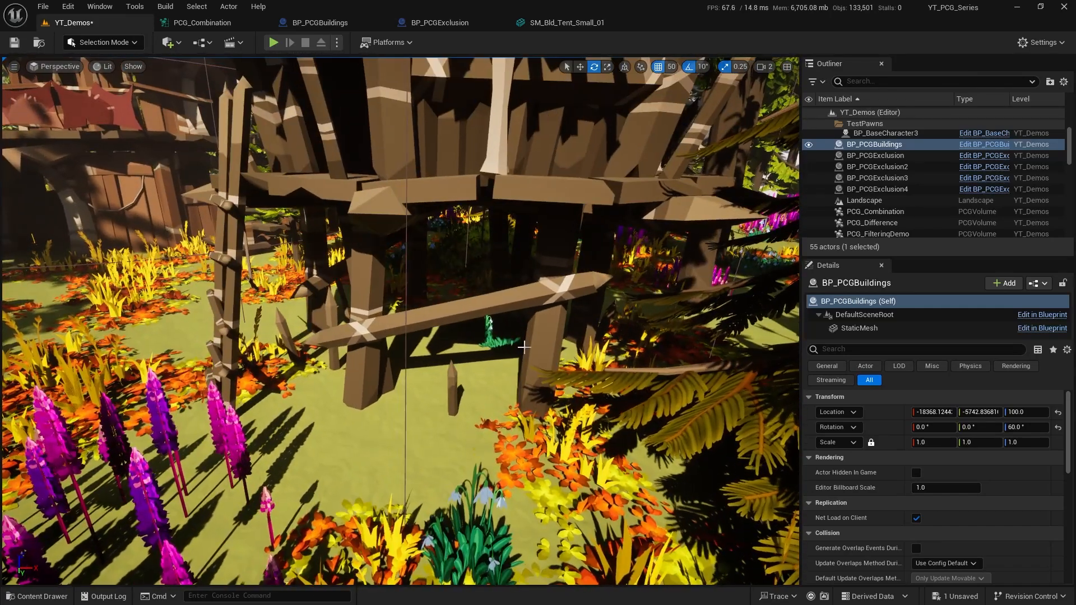
pyautogui.click(367, 280)
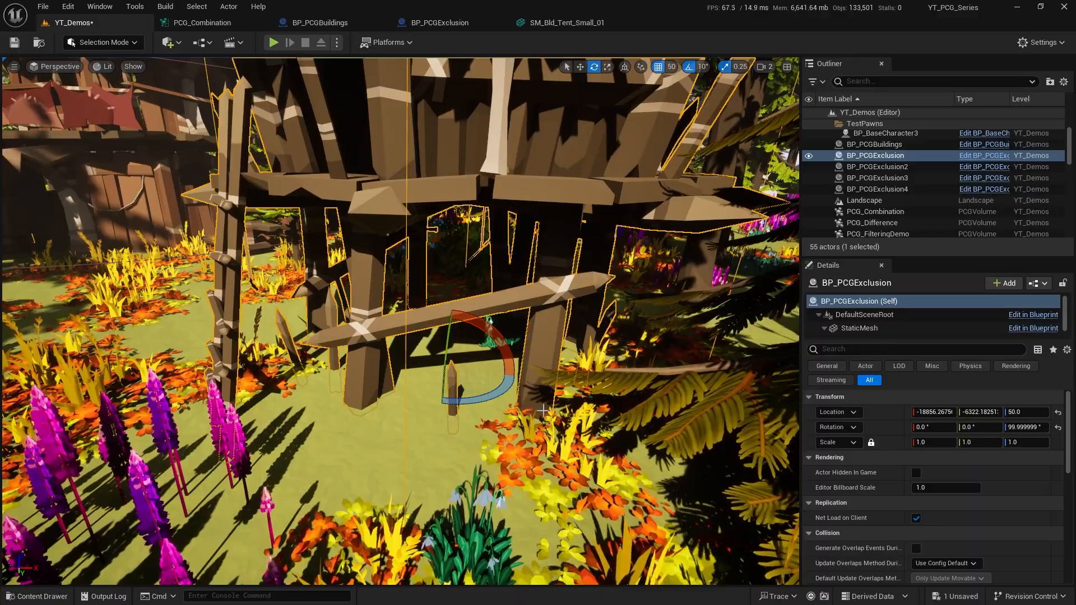
pyautogui.moveTo(453, 245); pyautogui.dragTo(453, 244, button='right')
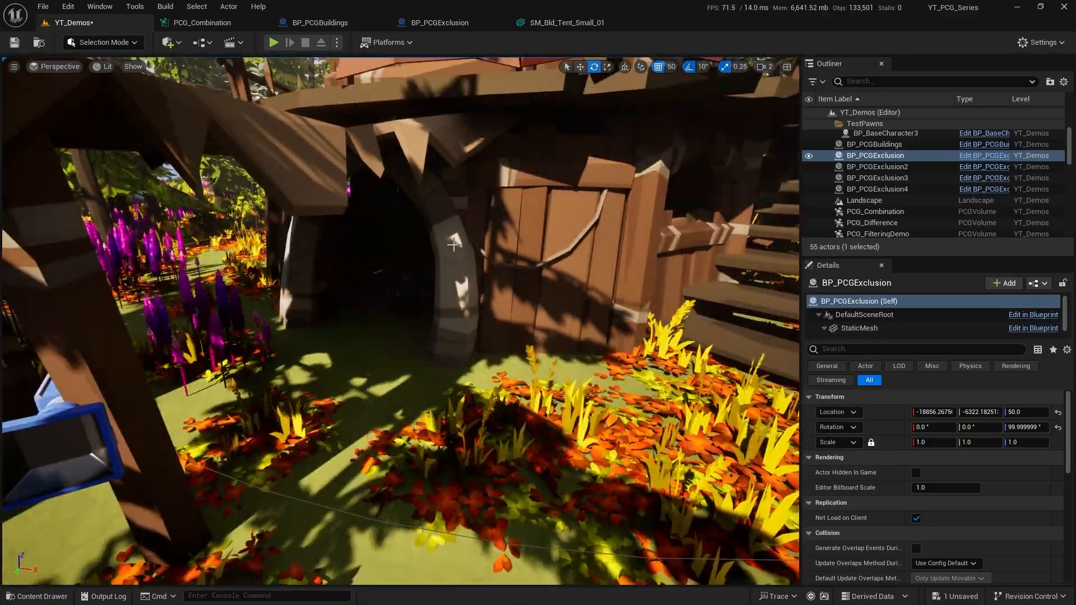
pyautogui.moveTo(434, 341); pyautogui.dragTo(434, 341, button='right')
pyautogui.click(434, 341)
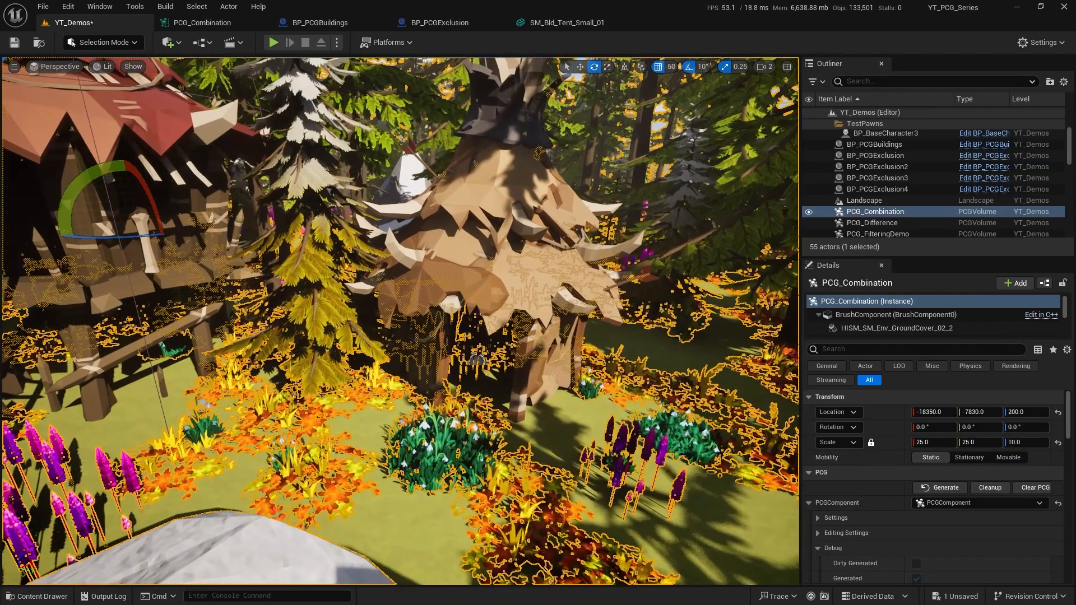
# Step: Open the BP_PCGBuildings blueprint from the placed hut and add a Capsule Collision component under its StaticMesh
pyautogui.click(536, 318)
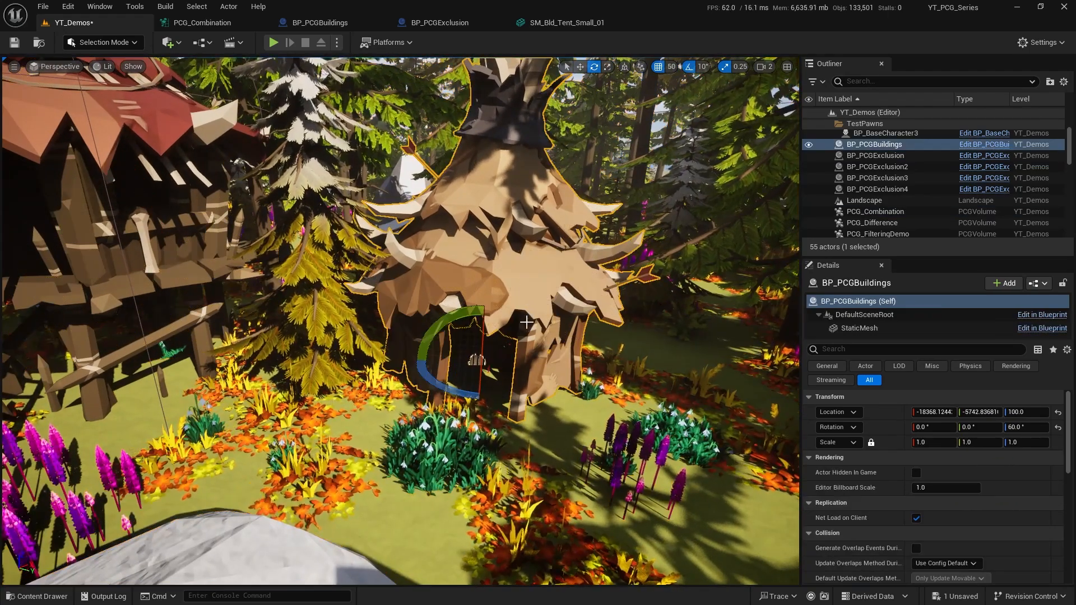
pyautogui.hotkey('ctrl', 'e')
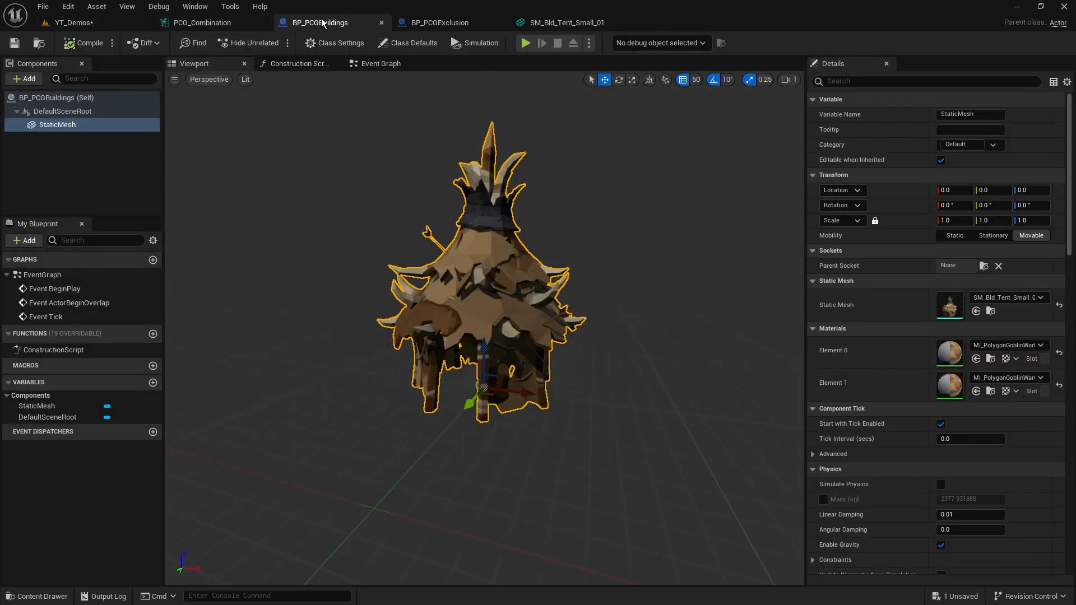
pyautogui.click(29, 79)
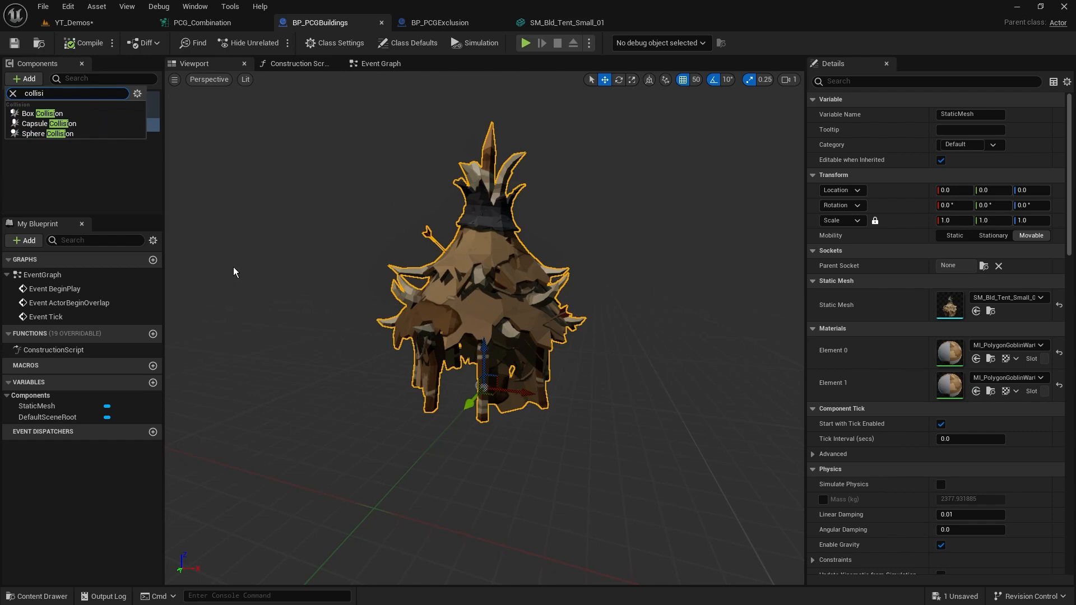
pyautogui.click(68, 124)
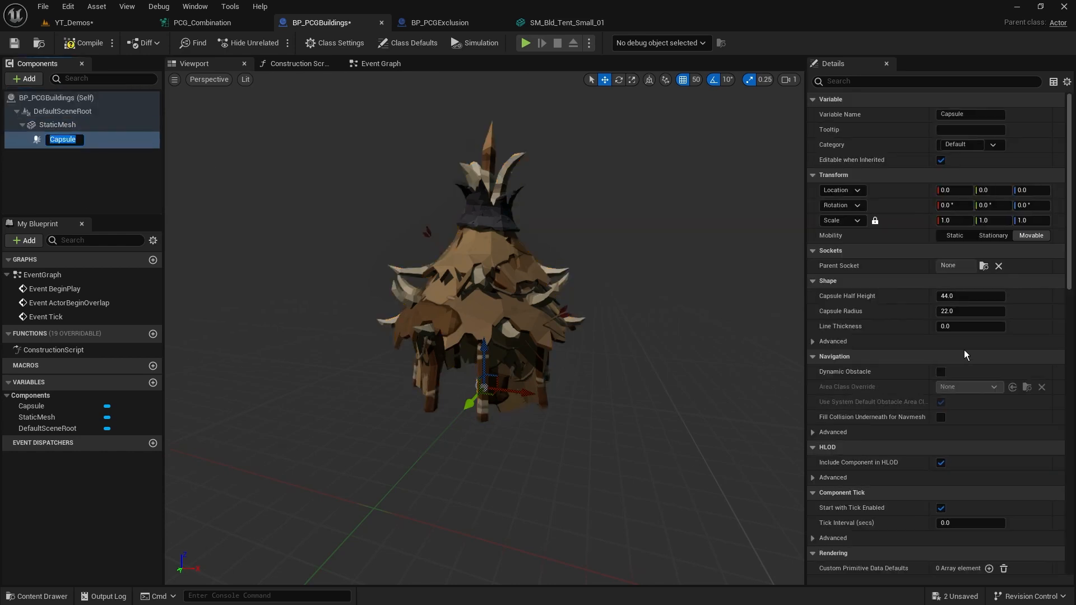
# Step: Size the capsule to a half height of about 394 and radius of about 302, raise it to Z 150, and save the blueprint
pyautogui.moveTo(969, 296); pyautogui.dragTo(1009, 311)
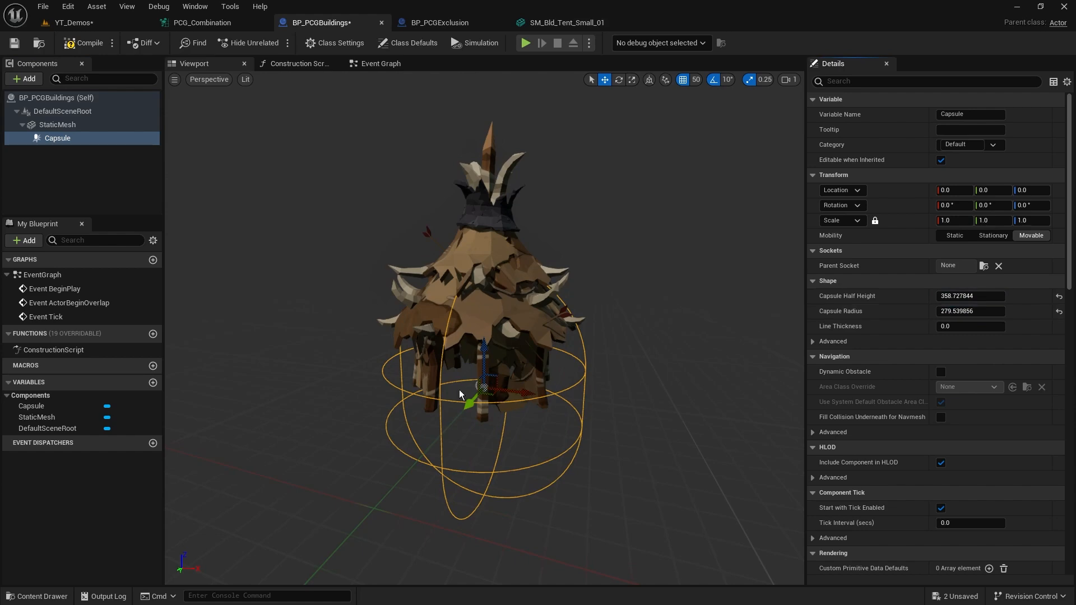
pyautogui.moveTo(481, 352); pyautogui.dragTo(482, 300)
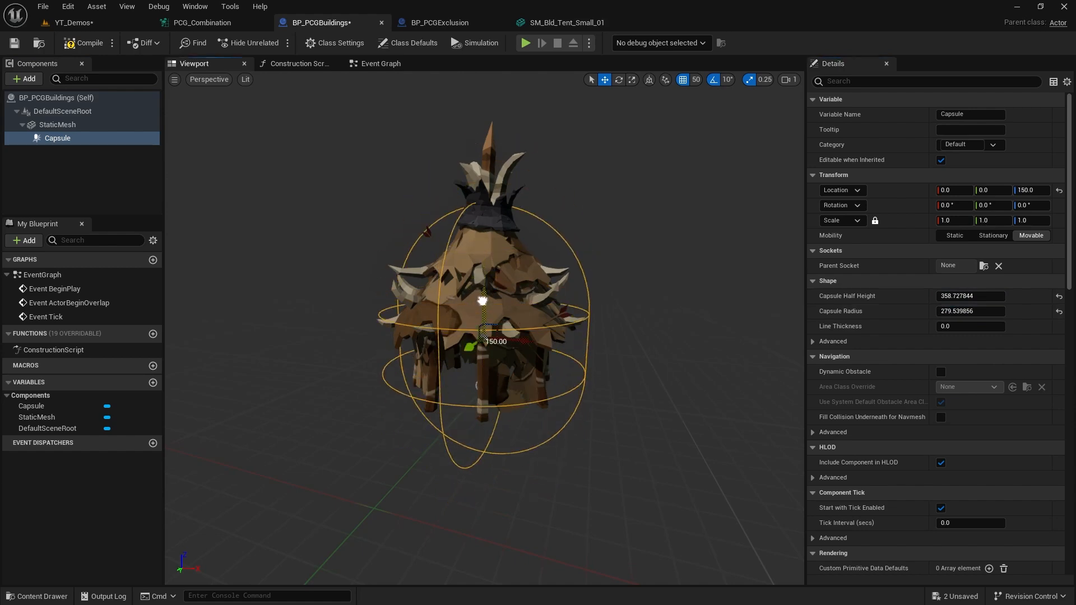
pyautogui.scroll(10, 482, 301)
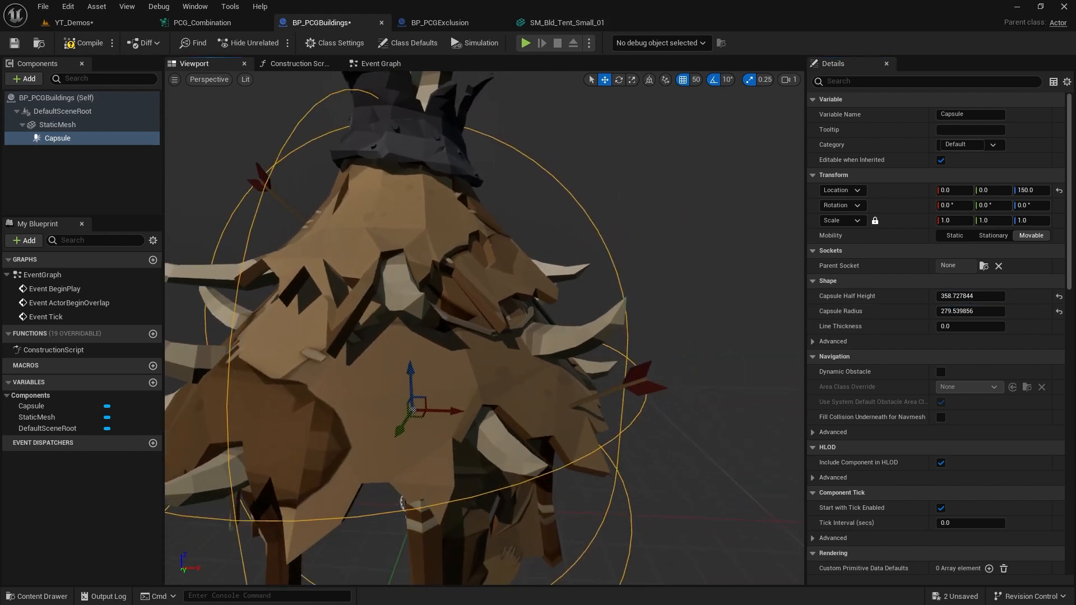
pyautogui.scroll(-10, 461, 213)
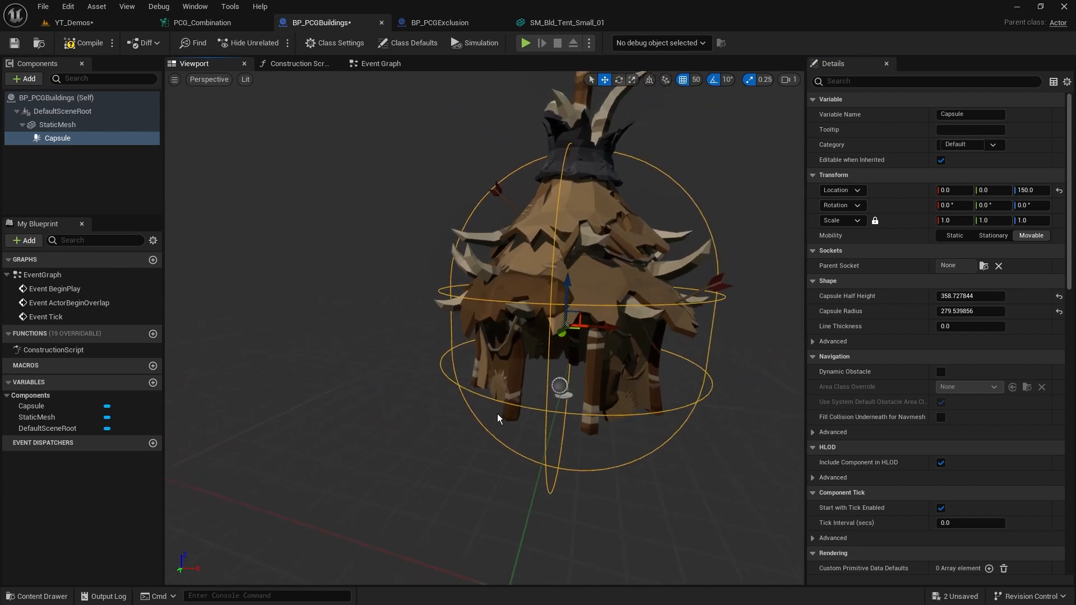
pyautogui.moveTo(955, 296)
pyautogui.mouseDown()
pyautogui.moveTo(981, 295)
pyautogui.moveTo(962, 313)
pyautogui.moveTo(981, 312)
pyautogui.moveTo(968, 313)
pyautogui.mouseUp()
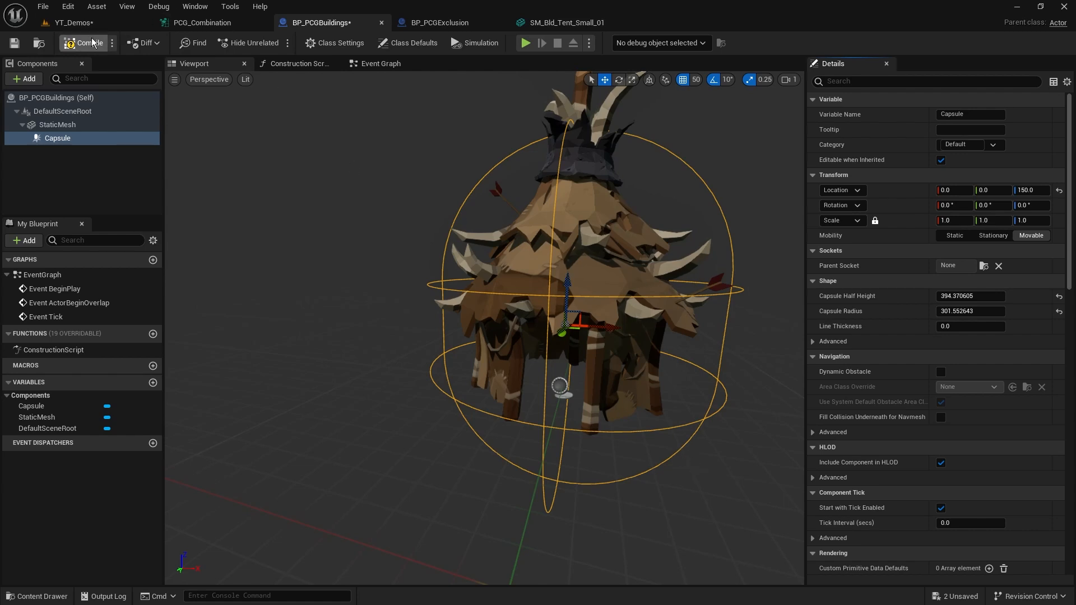
pyautogui.click(14, 44)
# Step: Return to the YT_Demos level and move the BP_PCGBuildings hut to about X -18300, Y -5725
pyautogui.click(92, 25)
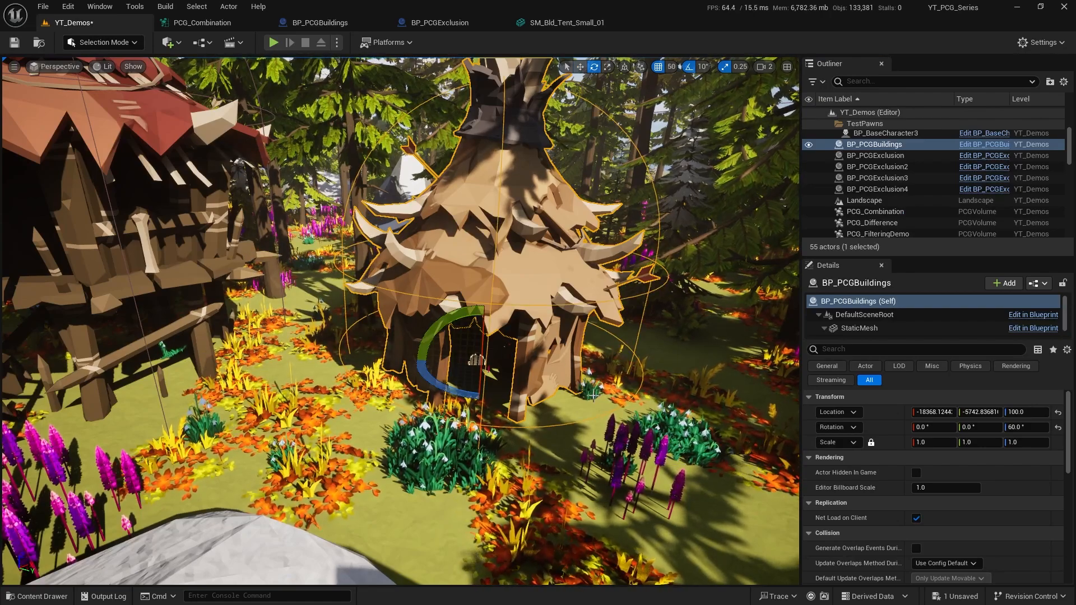
pyautogui.moveTo(588, 377); pyautogui.dragTo(589, 377, button='right')
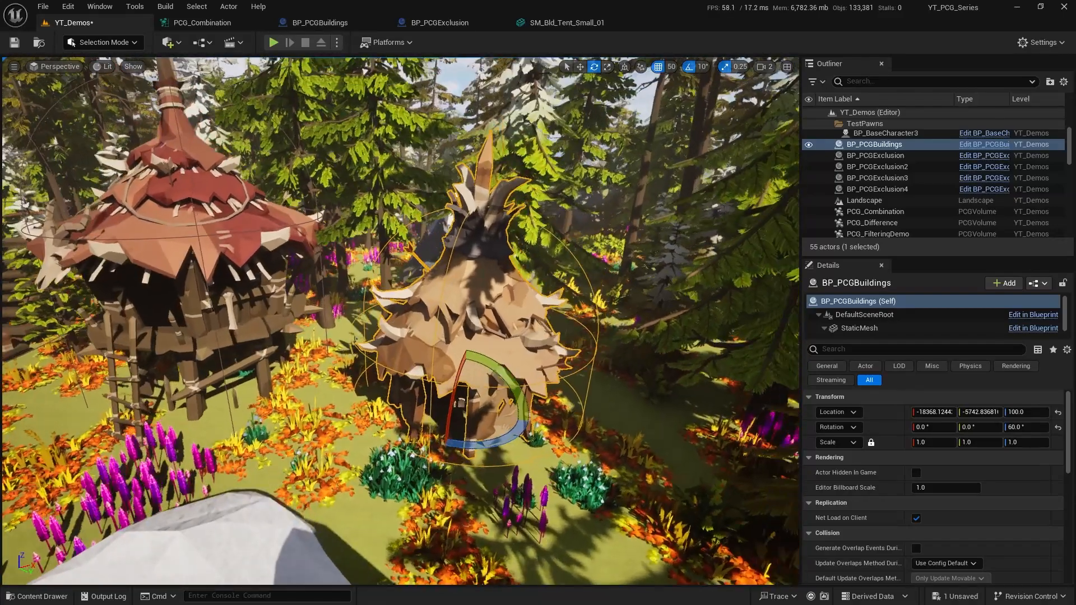
pyautogui.moveTo(651, 451); pyautogui.dragTo(651, 451, button='right')
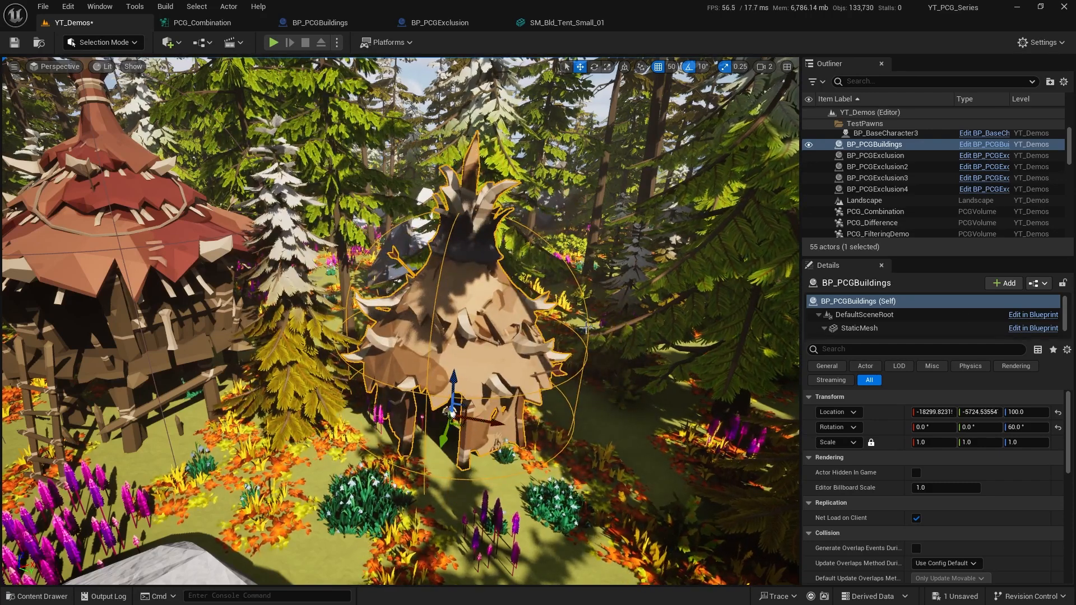
pyautogui.scroll(-1, 866, 322)
# Step: Select the placed hut's Capsule component and enlarge its half height and radius to about 625 each
pyautogui.click(864, 329)
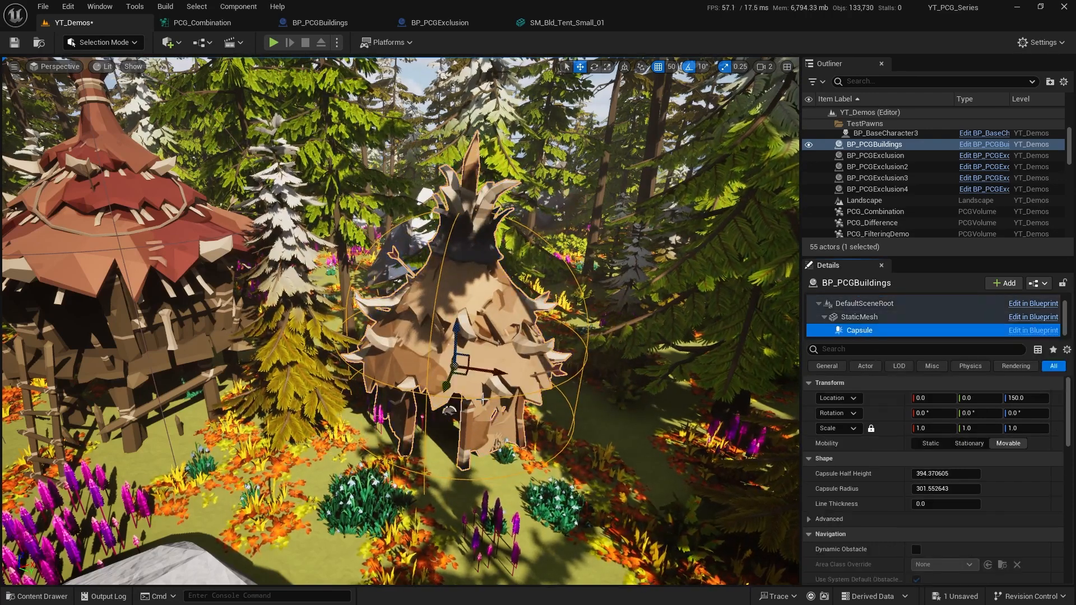
pyautogui.moveTo(930, 491); pyautogui.dragTo(983, 491)
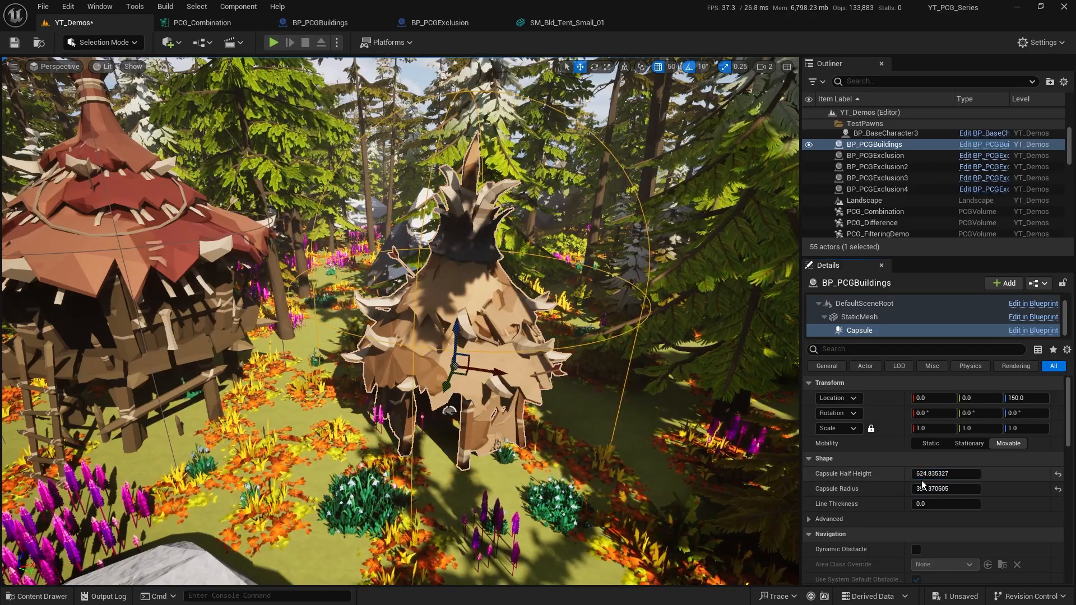
pyautogui.moveTo(928, 489); pyautogui.dragTo(1054, 489)
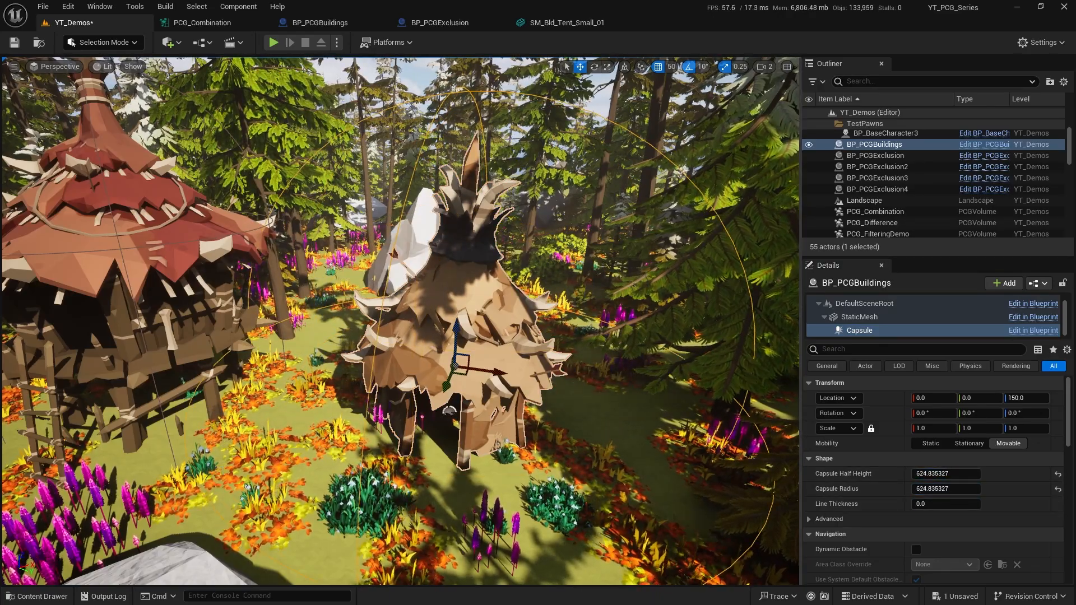
# Step: Reduce the placed hut's capsule to a half height of about 358 and a radius of about 263
pyautogui.moveTo(450, 336)
pyautogui.mouseDown(button='right')
pyautogui.moveTo(359, 336)
pyautogui.moveTo(493, 356)
pyautogui.moveTo(442, 353)
pyautogui.mouseUp(button='right')
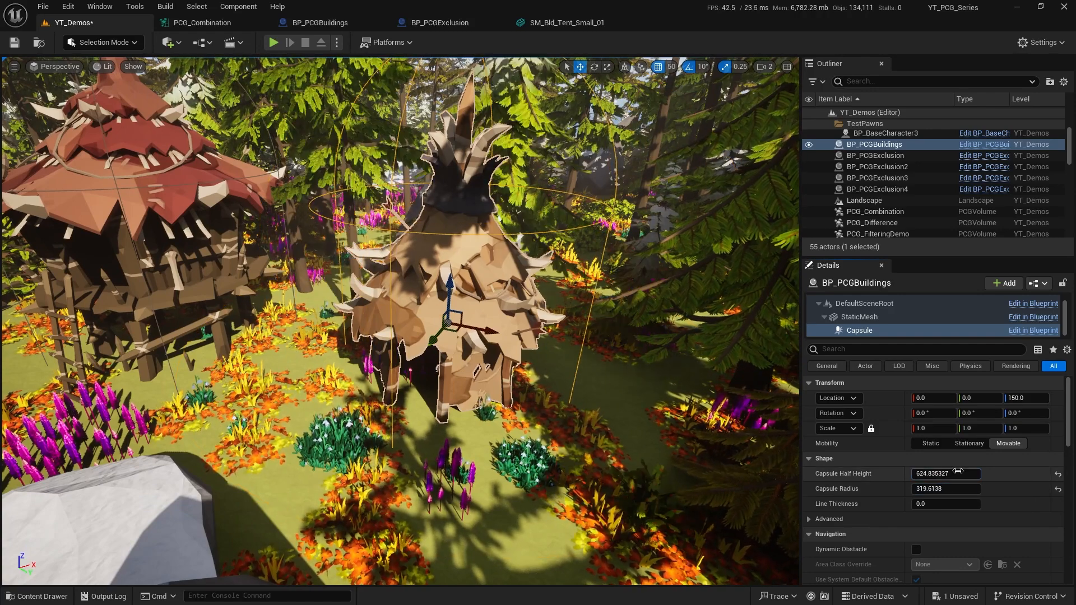
pyautogui.moveTo(862, 475); pyautogui.dragTo(855, 475)
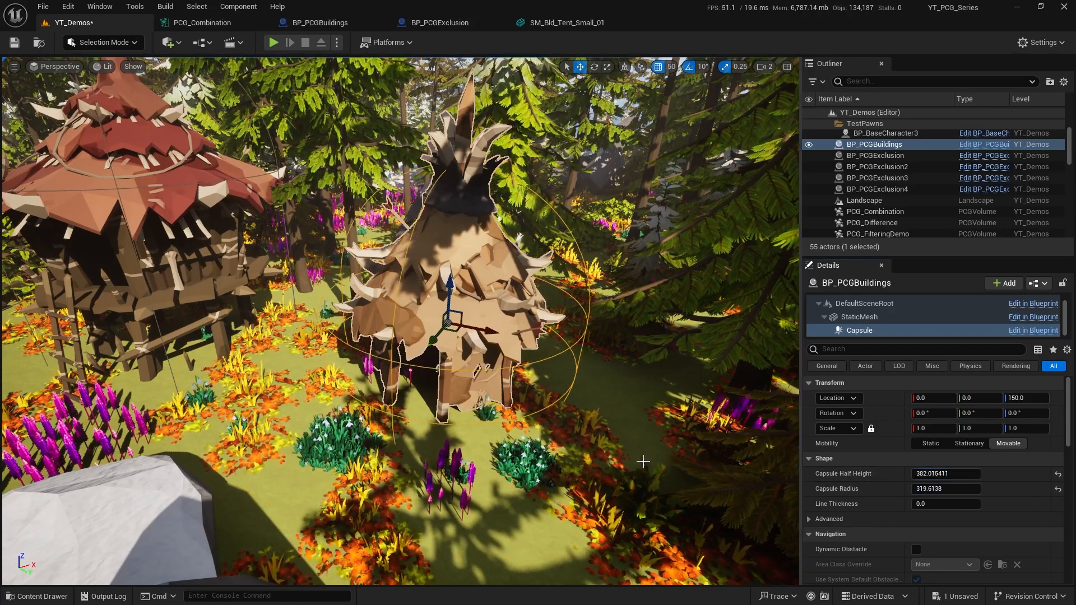
pyautogui.moveTo(946, 474); pyautogui.dragTo(909, 492)
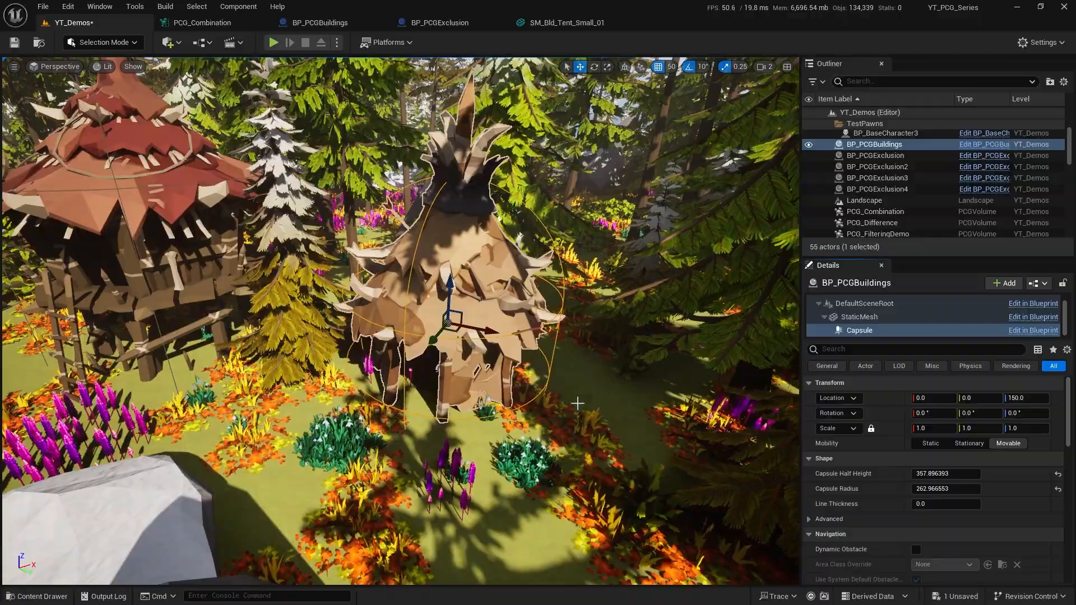
# Step: Look over the village from above, and check in PCG_Combination how the Get Actor Data node selects actors by the PCGExclude tag
pyautogui.press('s')
pyautogui.moveTo(577, 403); pyautogui.dragTo(561, 371, button='right')
pyautogui.press('w')
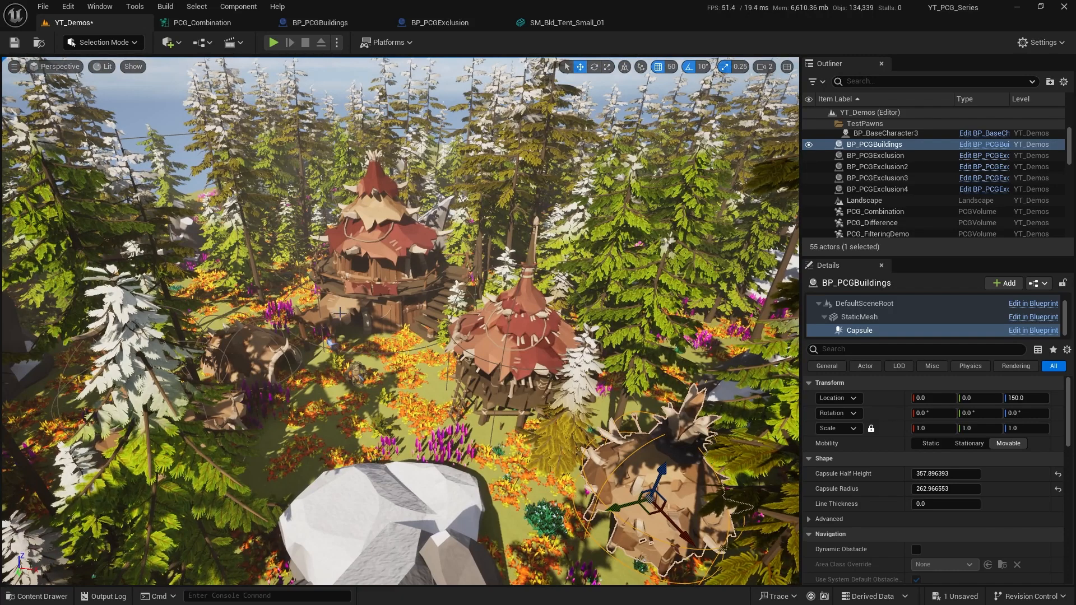
pyautogui.click(208, 23)
pyautogui.scroll(-3, 424, 200)
pyautogui.scroll(5, 395, 135)
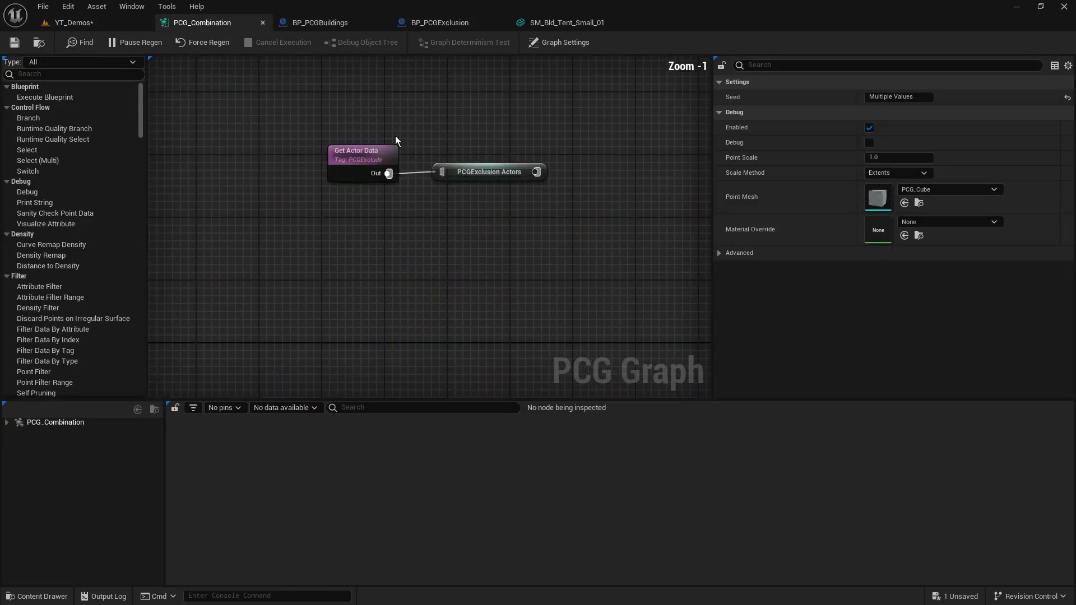
pyautogui.click(345, 178)
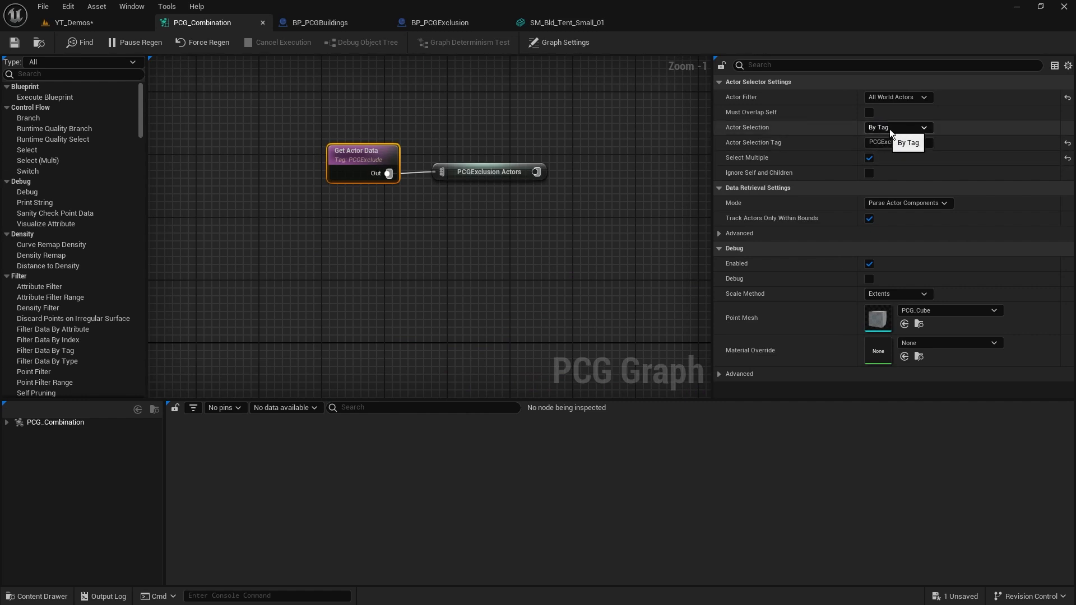
pyautogui.click(917, 144)
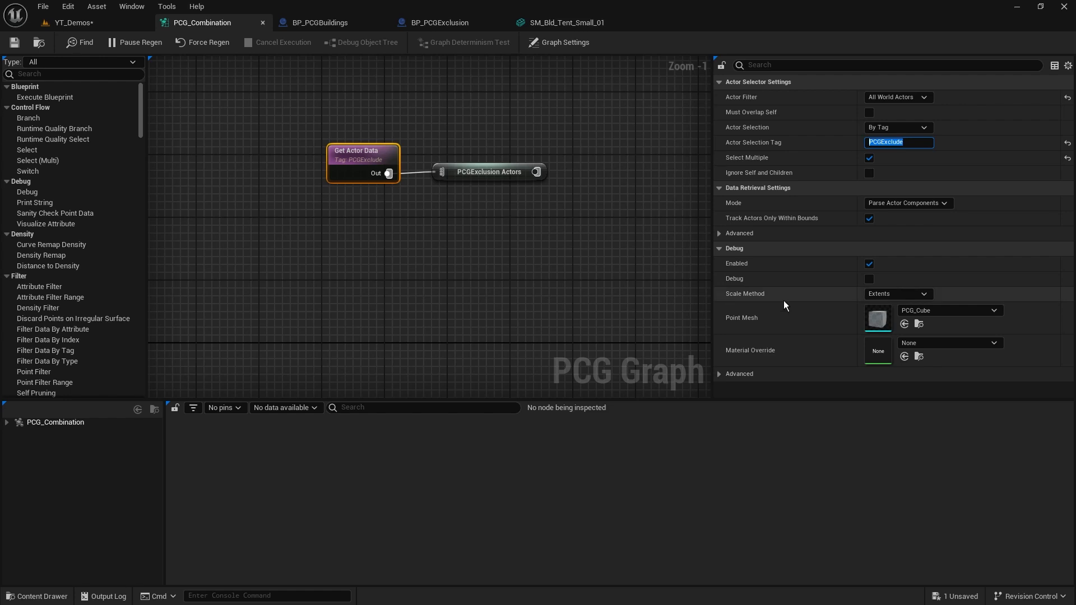
# Step: Move the Get Actor Data and PCGExclusion Actors nodes together down to just above the uppermost Surface Sampler chain
pyautogui.moveTo(579, 257); pyautogui.dragTo(625, 298)
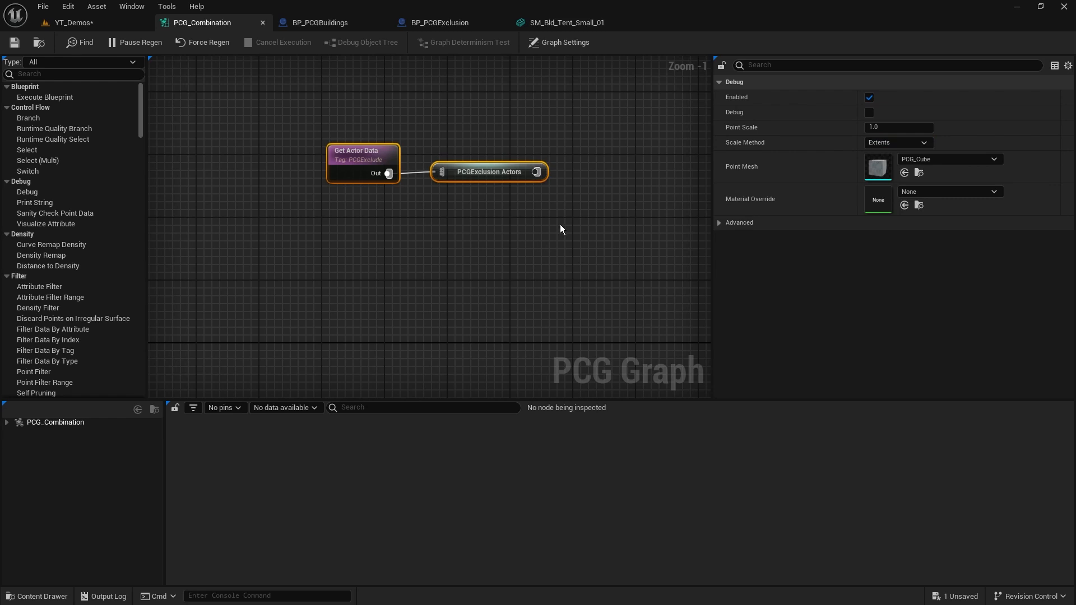
pyautogui.moveTo(581, 259); pyautogui.dragTo(357, 303)
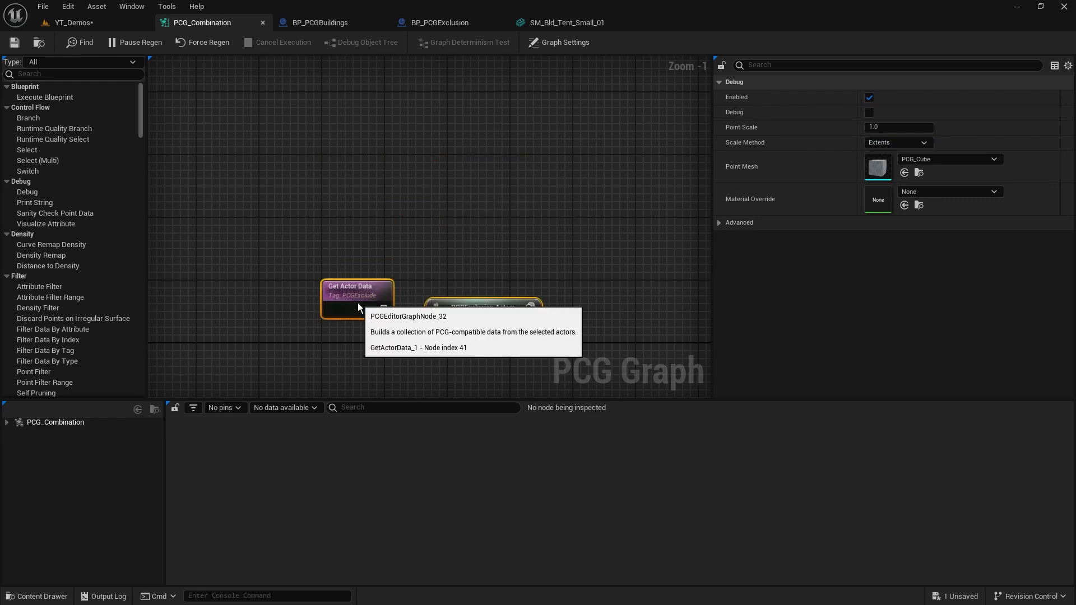
pyautogui.moveTo(509, 356); pyautogui.dragTo(480, 179, button='right')
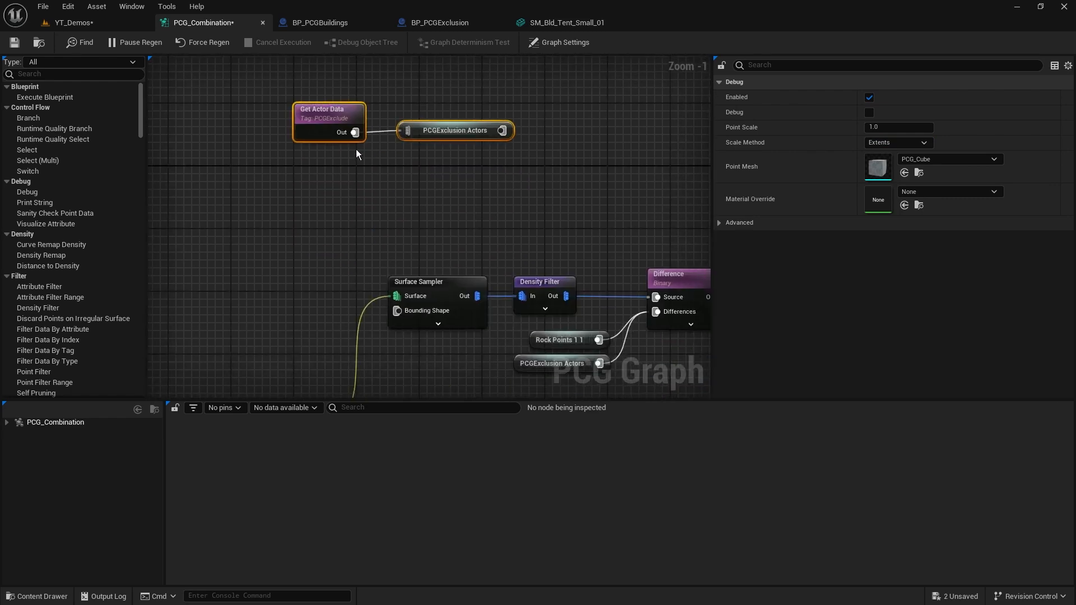
# Step: Examine how the PCGExclusion Actors node is reused as a Differences input across the graph's Surface Sampler chains
pyautogui.click(509, 129)
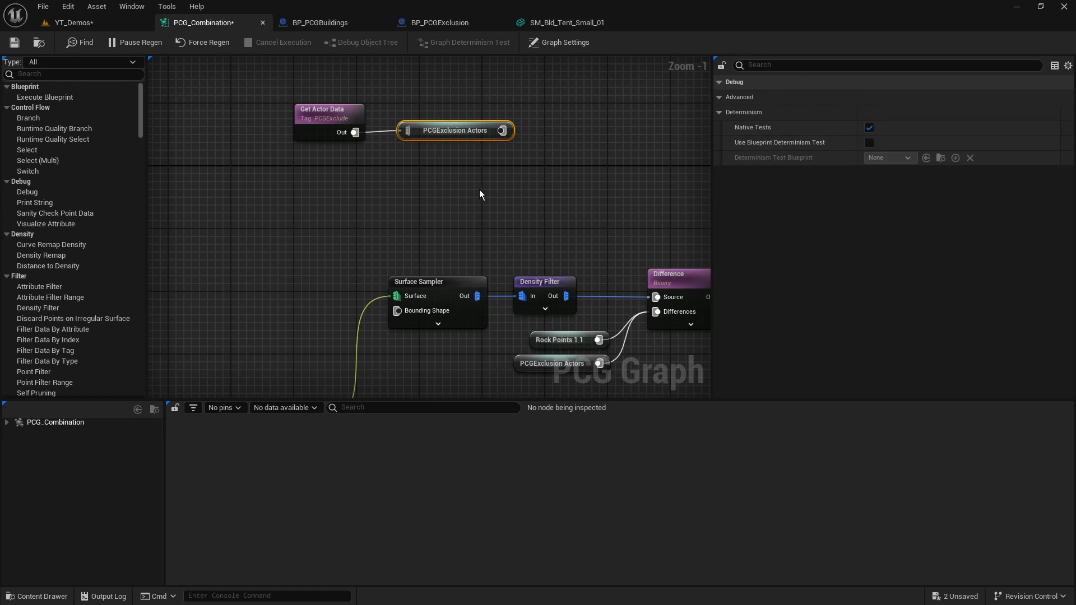
pyautogui.moveTo(470, 94); pyautogui.dragTo(433, 178)
pyautogui.moveTo(531, 231); pyautogui.dragTo(468, 192, button='right')
pyautogui.moveTo(292, 93); pyautogui.dragTo(338, 144)
pyautogui.click(266, 167)
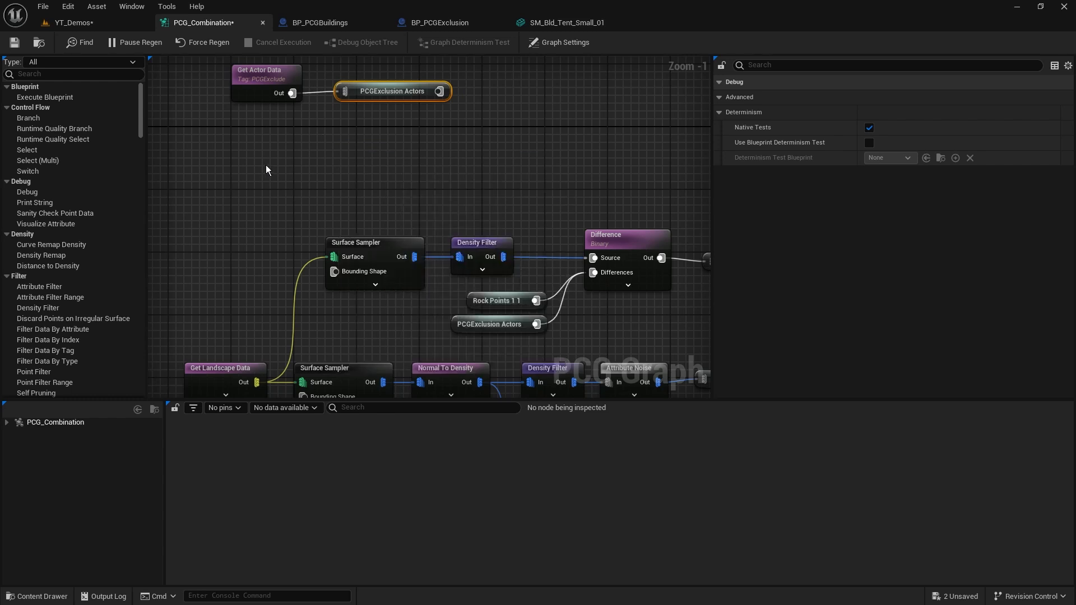
pyautogui.moveTo(498, 143); pyautogui.dragTo(245, 66)
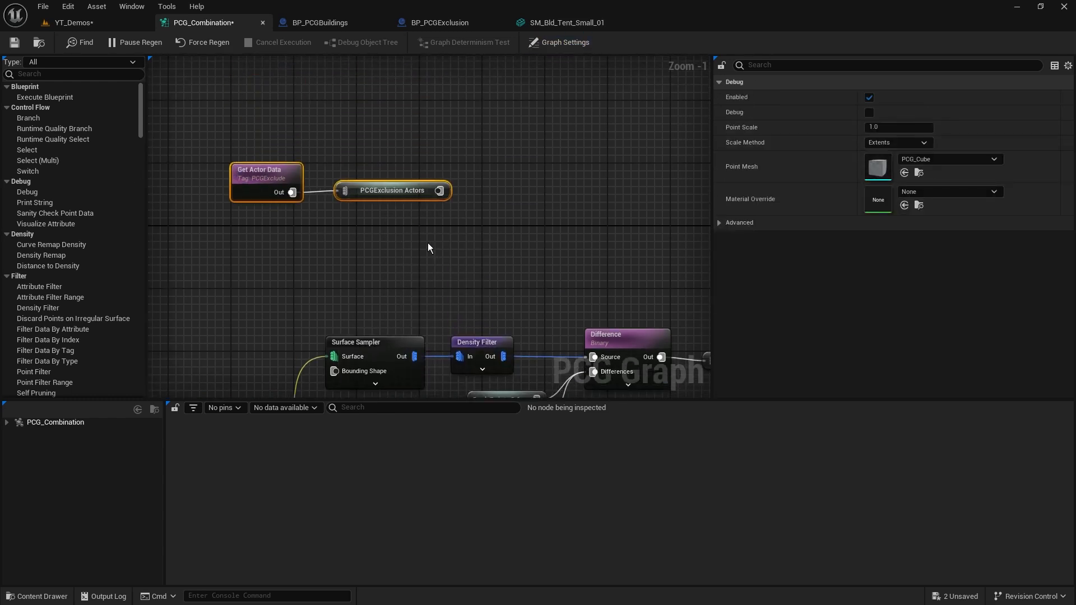
pyautogui.moveTo(490, 325); pyautogui.dragTo(468, 163, button='right')
pyautogui.scroll(-2, 467, 163)
pyautogui.moveTo(584, 261); pyautogui.dragTo(502, 106, button='right')
pyautogui.moveTo(490, 372); pyautogui.dragTo(427, 154, button='right')
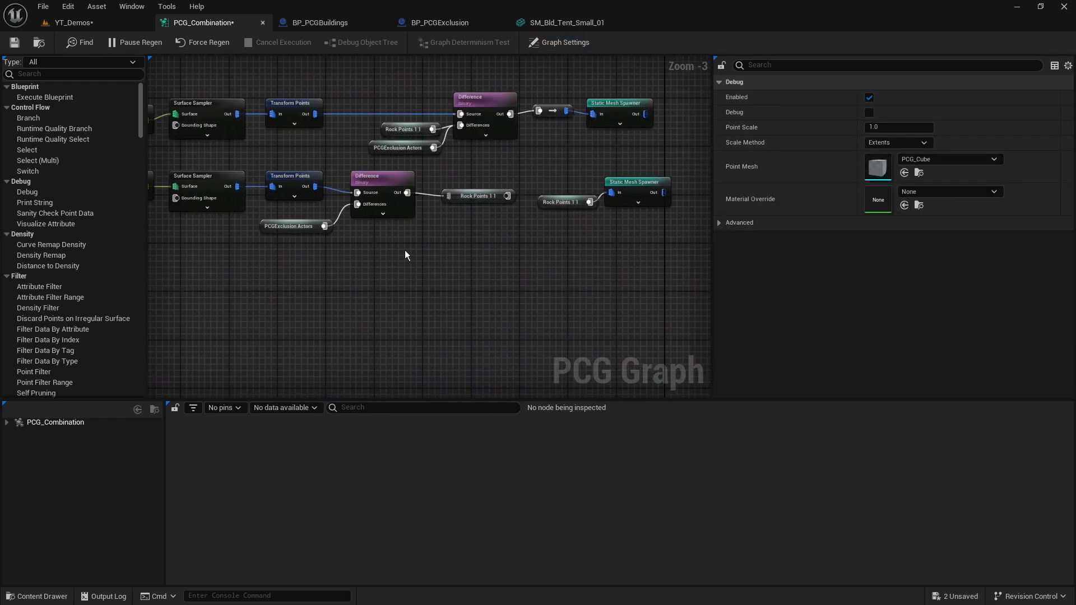
pyautogui.moveTo(248, 213); pyautogui.dragTo(349, 282)
pyautogui.scroll(-3, 430, 231)
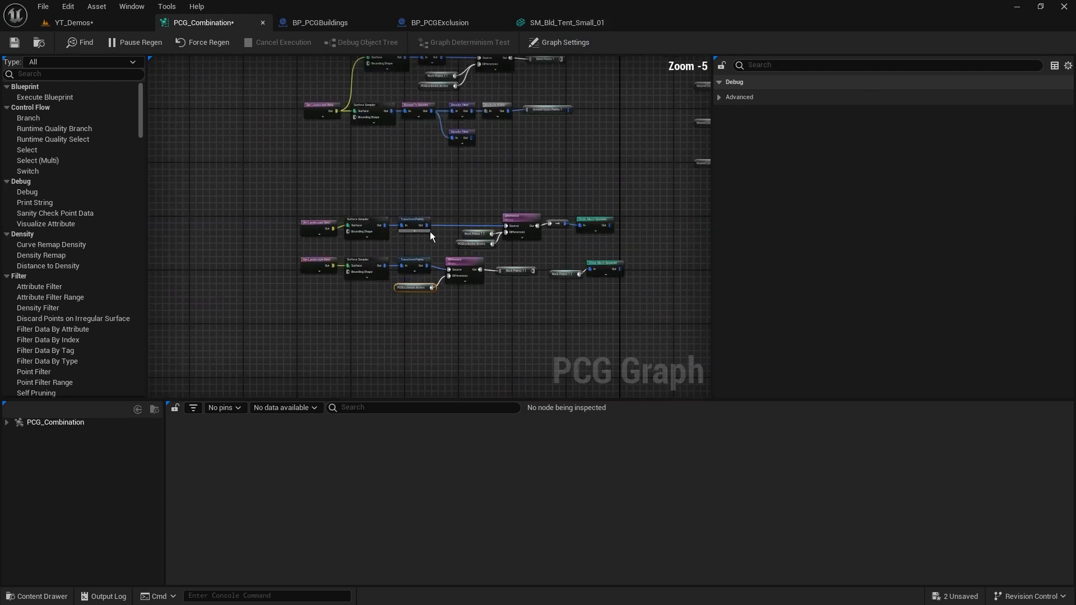
pyautogui.moveTo(568, 186); pyautogui.dragTo(475, 220, button='right')
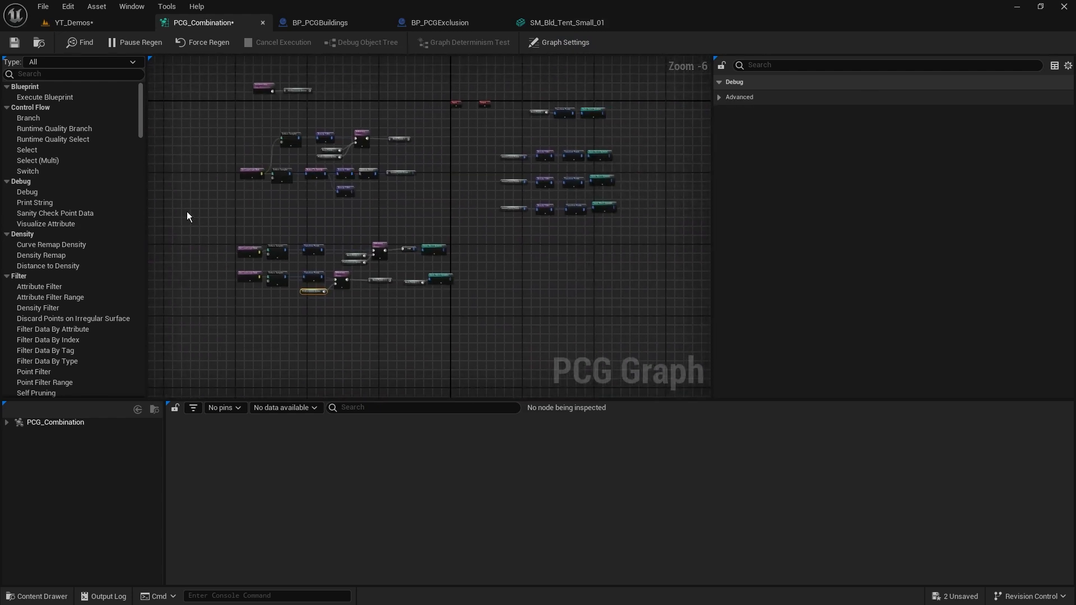
# Step: In the YT_Demos level, move the red-roofed BP_PCGExclusion building to about X -18740, Y -6403 and inspect the foliage around it
pyautogui.click(72, 23)
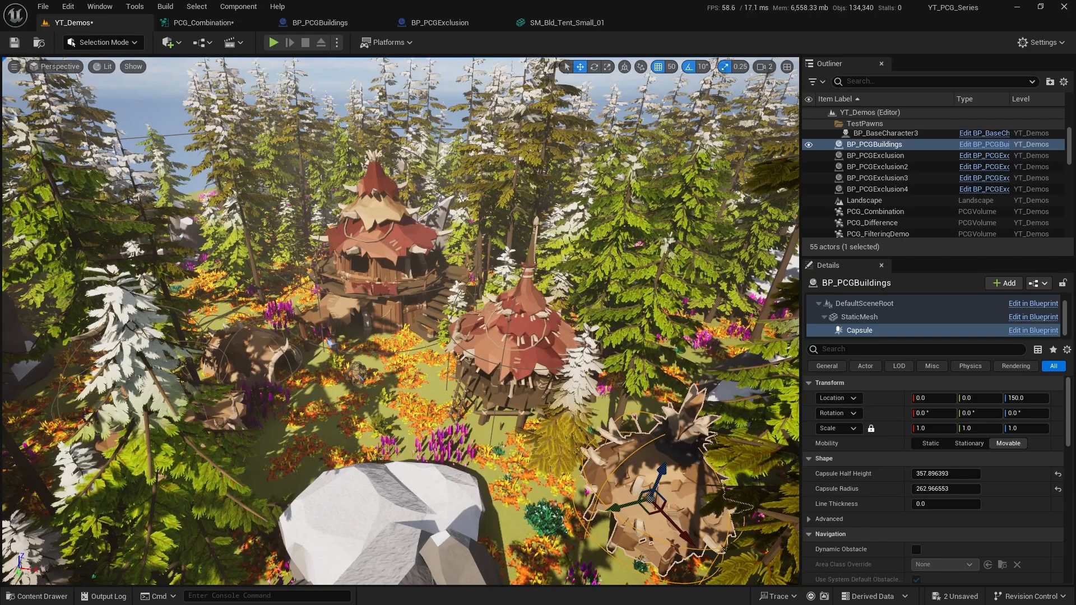
pyautogui.click(516, 350)
pyautogui.moveTo(490, 417)
pyautogui.mouseDown()
pyautogui.moveTo(591, 376)
pyautogui.moveTo(527, 374)
pyautogui.moveTo(537, 374)
pyautogui.moveTo(488, 404)
pyautogui.moveTo(493, 424)
pyautogui.moveTo(505, 417)
pyautogui.mouseUp()
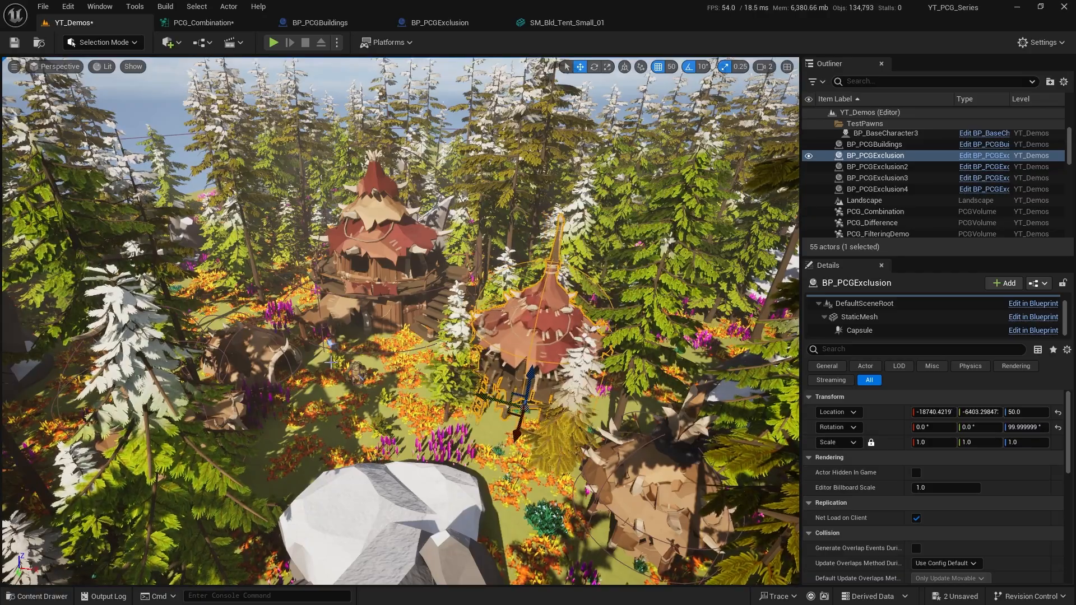
pyautogui.press('w')
pyautogui.moveTo(330, 362); pyautogui.dragTo(299, 359, button='right')
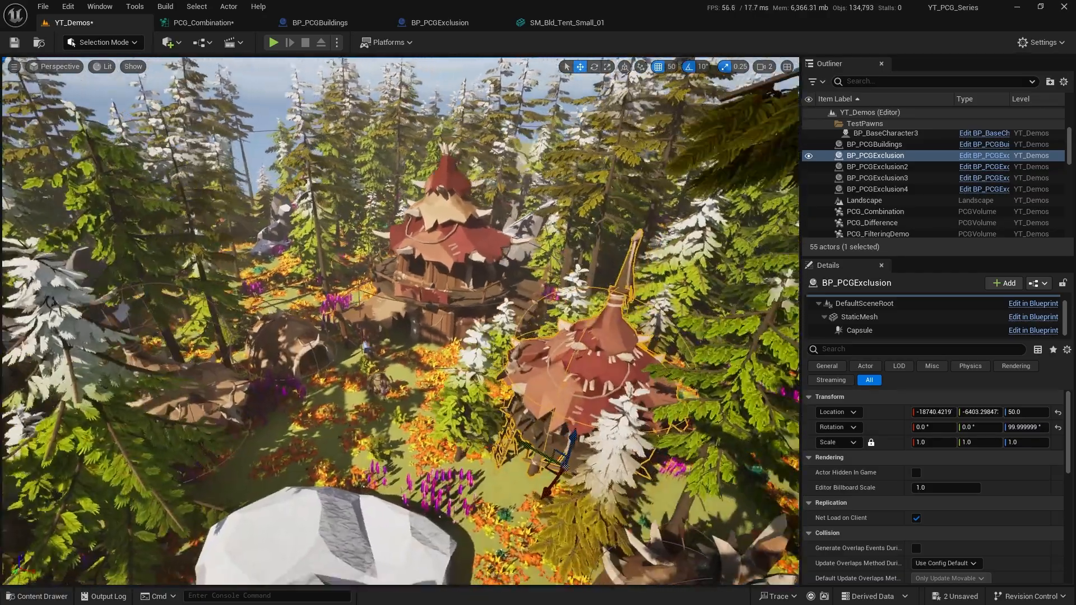
pyautogui.press('w')
pyautogui.moveTo(371, 343)
pyautogui.mouseDown(button='right')
pyautogui.moveTo(367, 352)
pyautogui.moveTo(370, 343)
pyautogui.mouseUp(button='right')
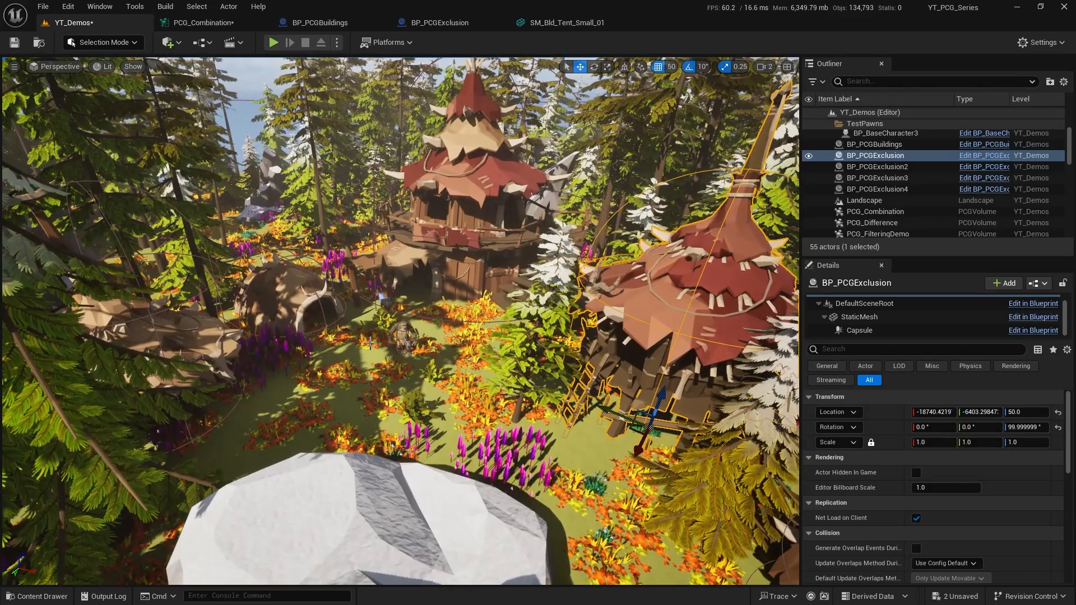